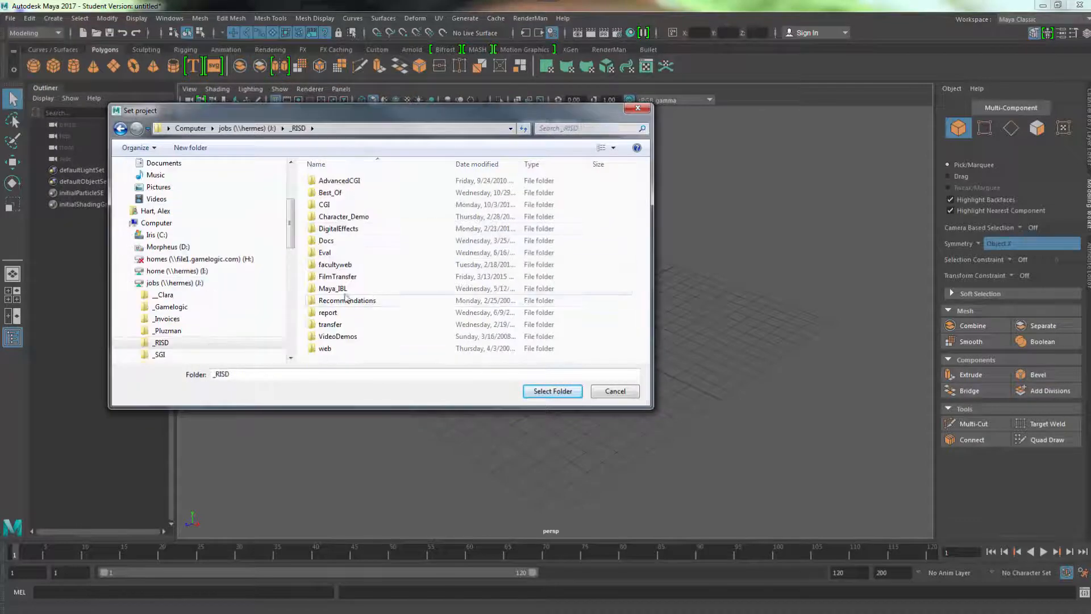
Set the current project to the Character_Demo folder inside _RISD
double_click(331, 218)
click(550, 393)
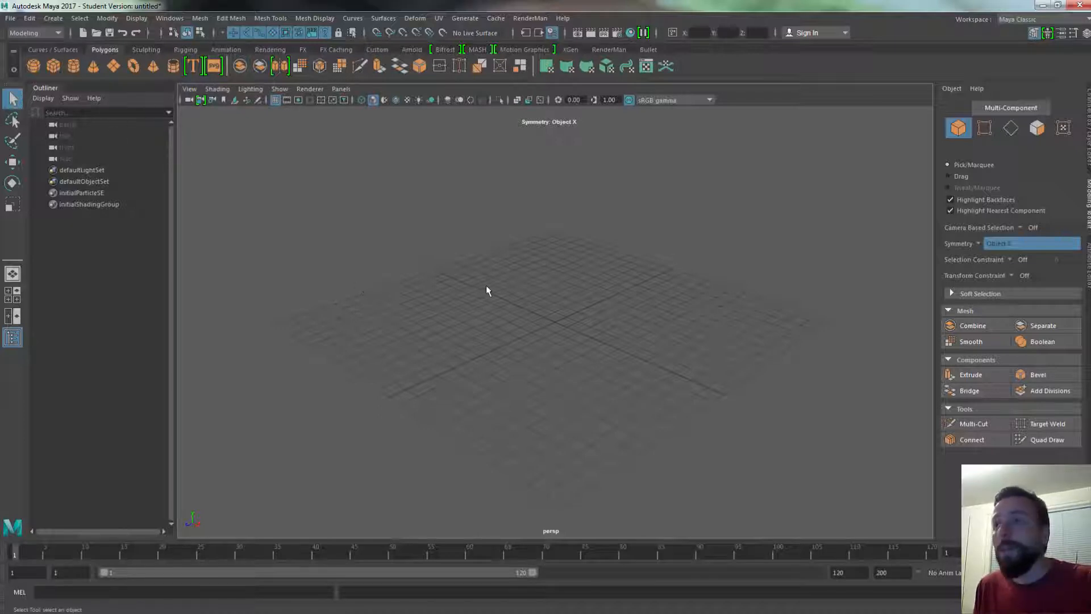
Show the four-view layout with the back view in place of perspective, and turn modeling symmetry off
key(space)
drag(475, 275, 519, 269)
key(space)
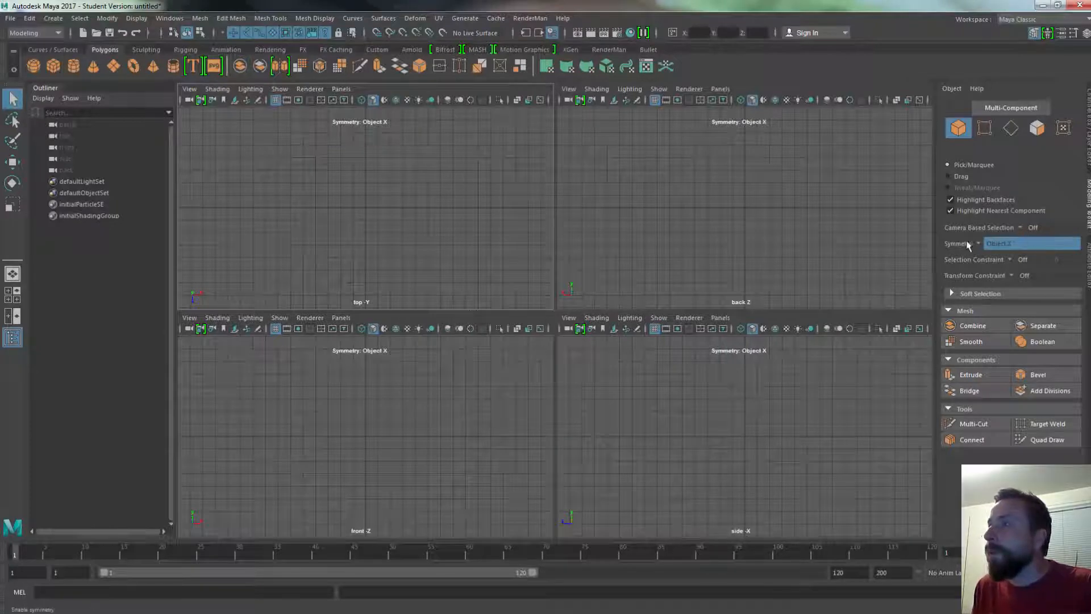
click(979, 245)
click(993, 248)
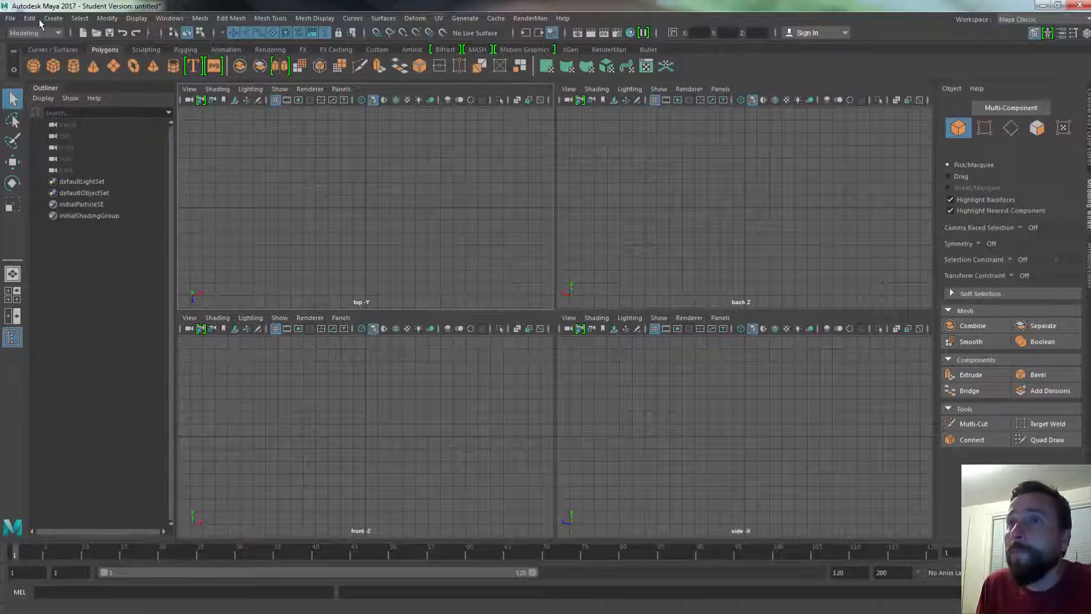
Load Character_side.jpg from the sourceimages folder as an image plane in the side view
click(615, 328)
click(615, 330)
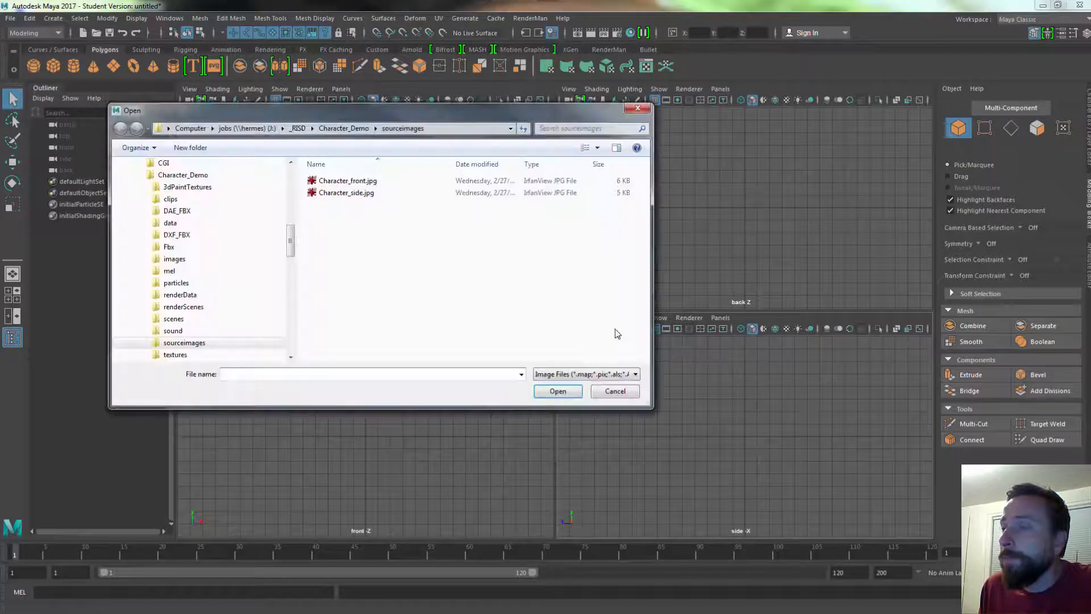
click(330, 195)
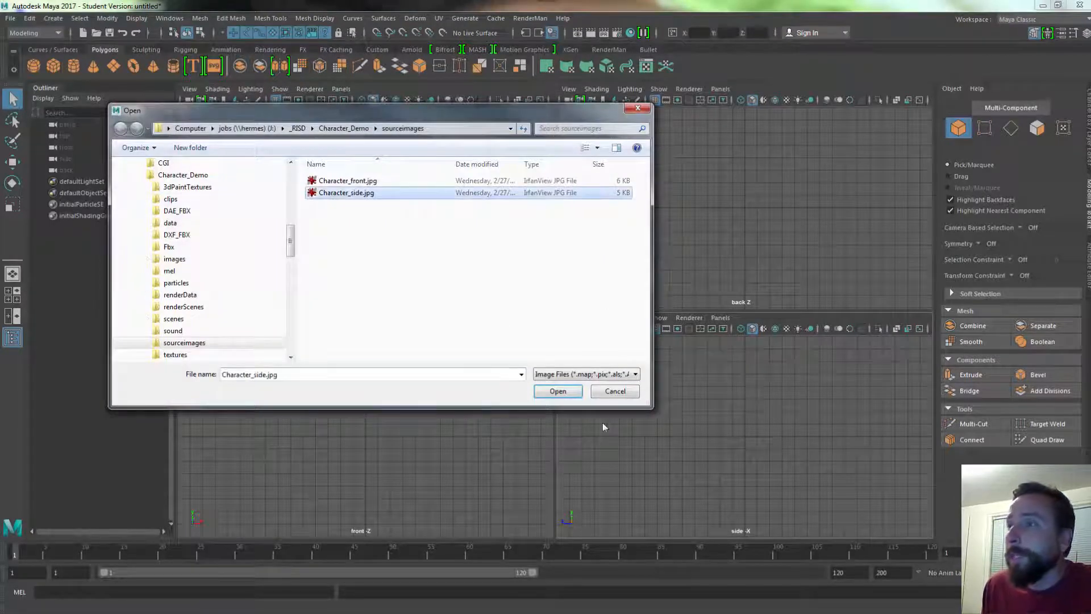
click(560, 392)
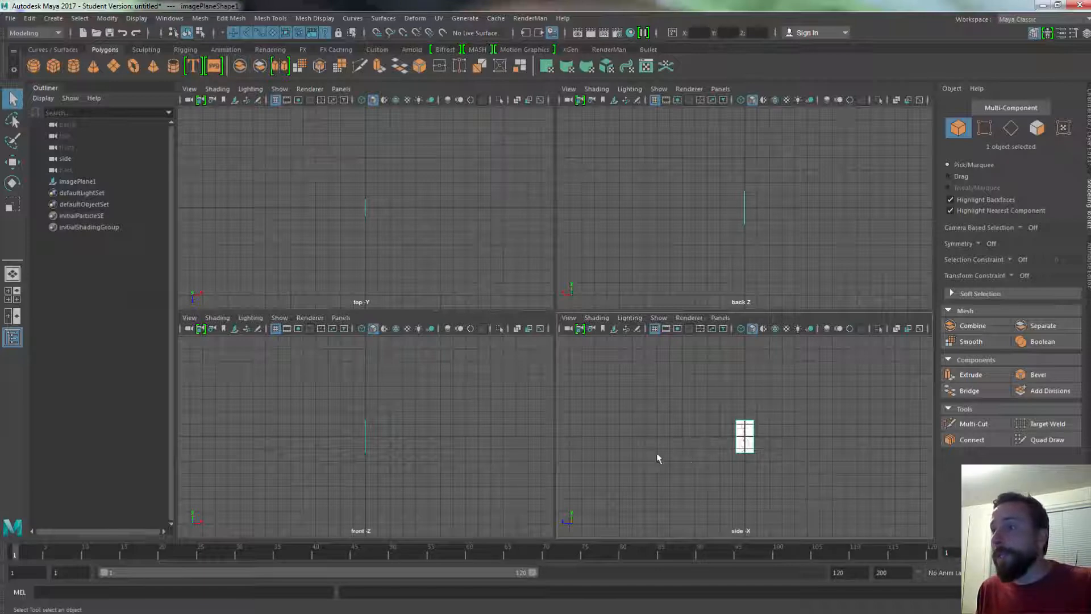
alt+right_drag(657, 458, 736, 456)
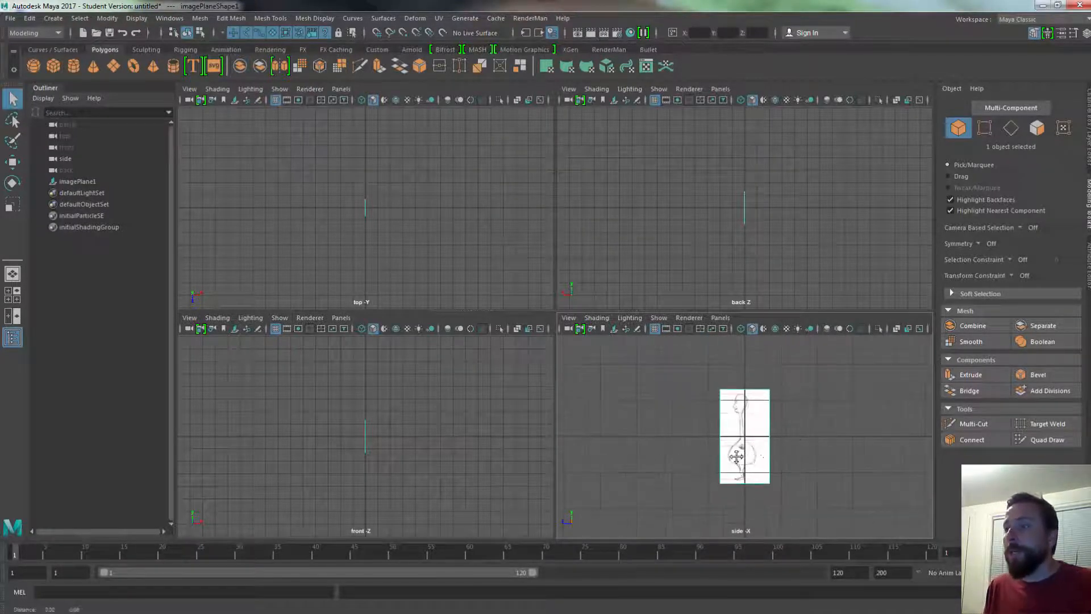
alt+middle_drag(736, 456, 719, 454)
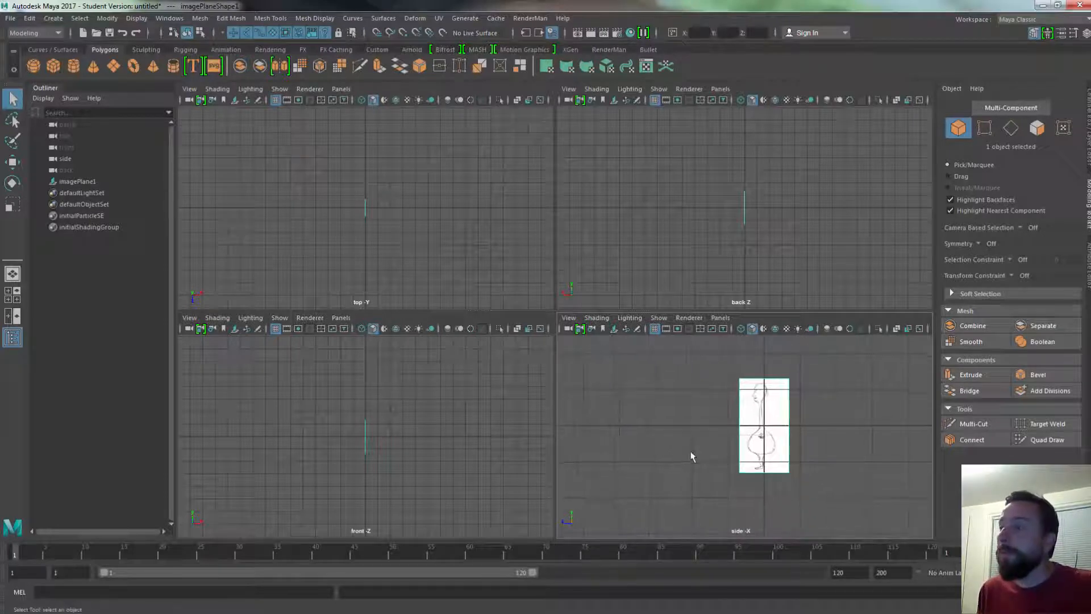
alt+right_drag(692, 453, 804, 442)
alt+middle_drag(800, 425, 789, 431)
alt+right_drag(789, 432, 720, 392)
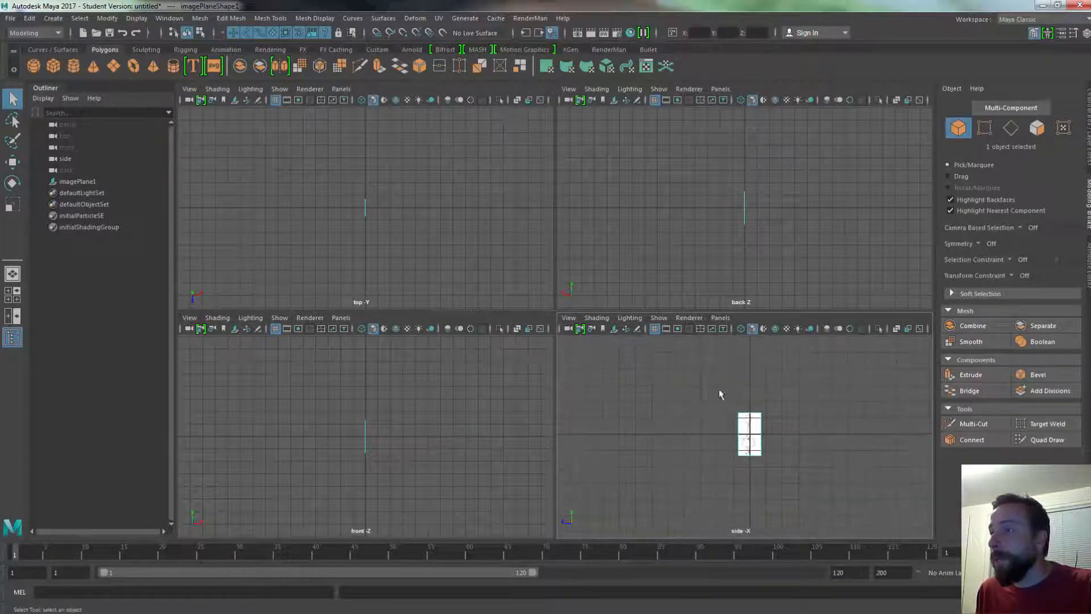
alt+middle_drag(765, 389, 750, 413)
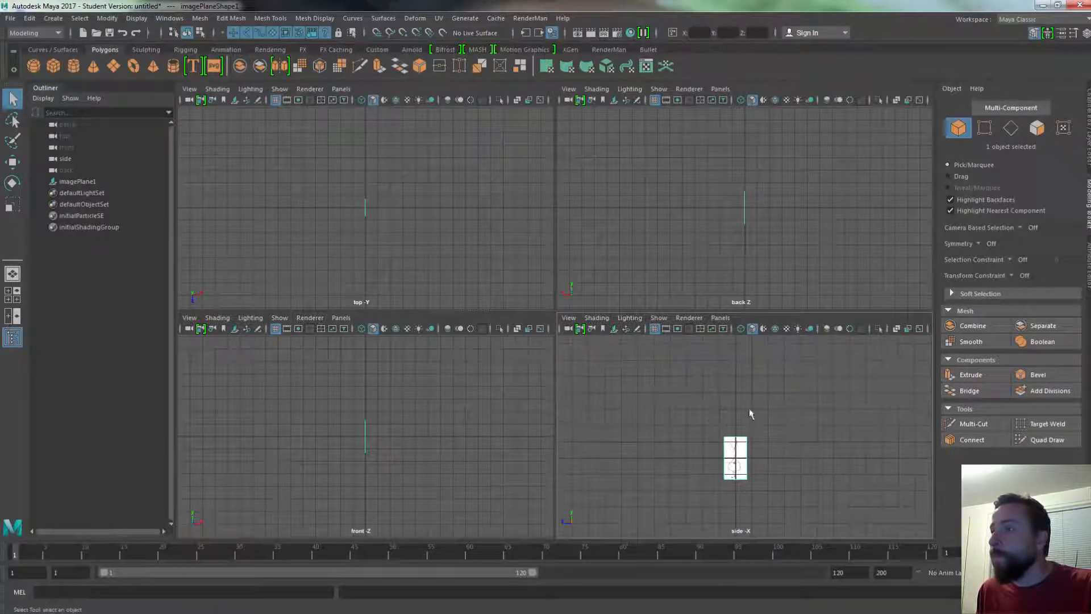
Load Character_front.jpg from the sourceimages folder as an image plane in the front view
click(263, 330)
click(348, 180)
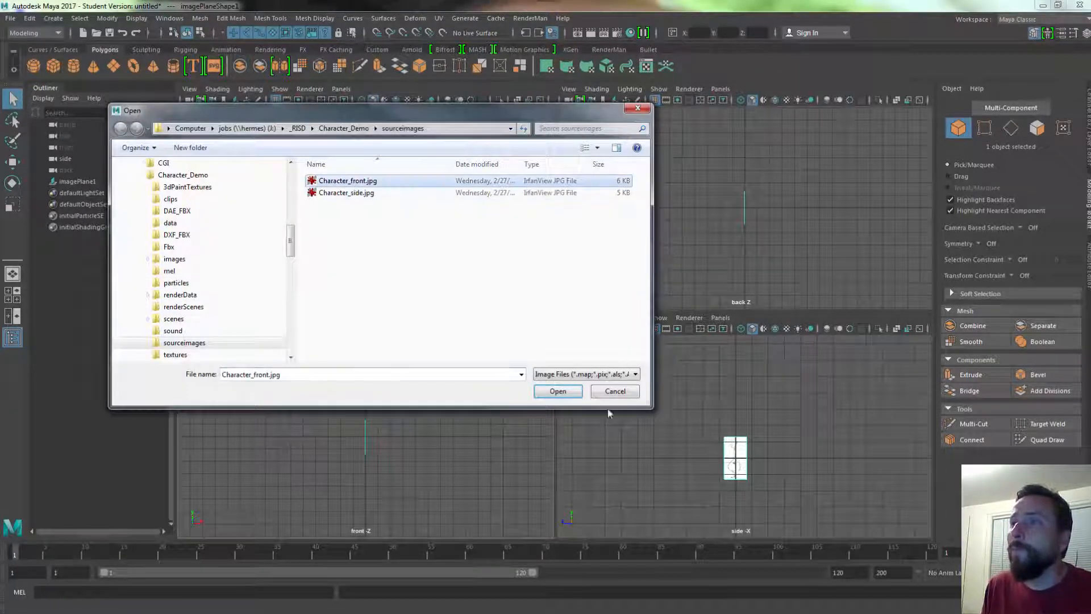
click(557, 392)
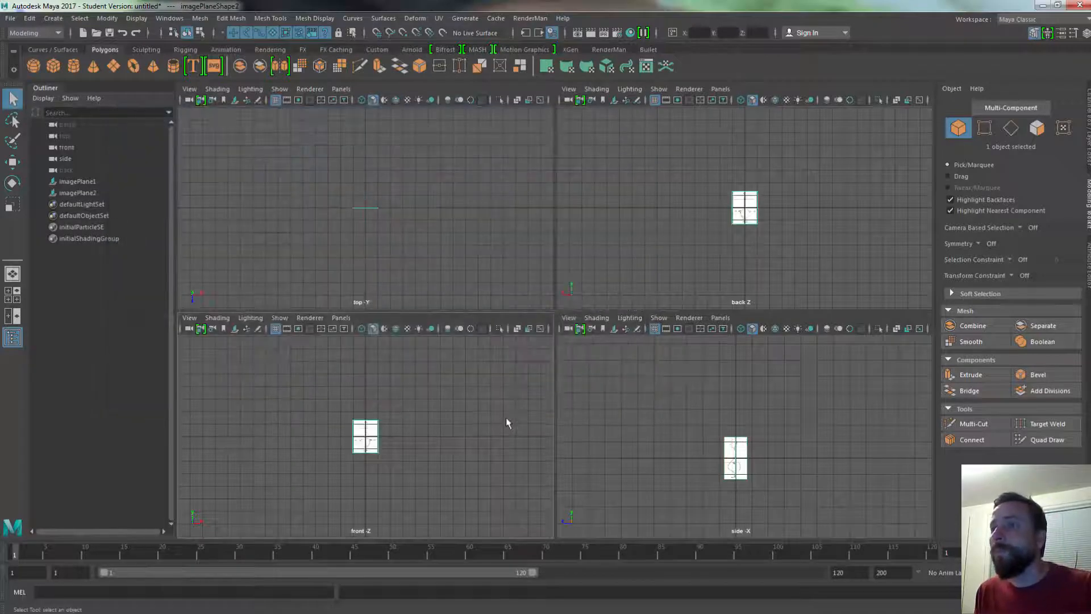
Change the back view to the perspective view
key(space)
click(705, 203)
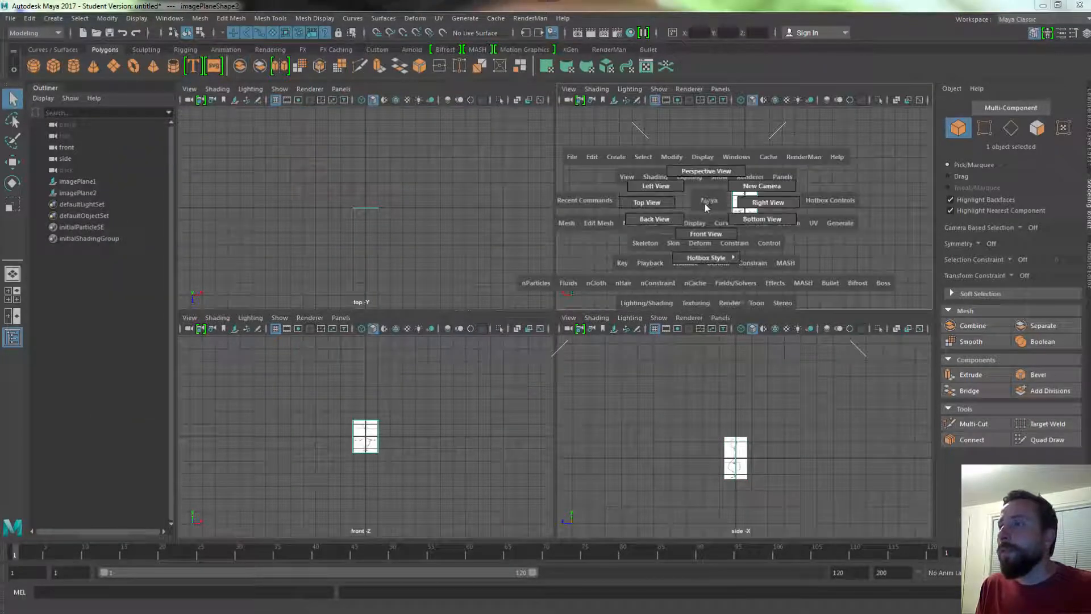
drag(705, 203, 707, 171)
Examine from several angles in perspective how the front and side image planes cross and how their drawings line up
alt+drag(741, 224, 641, 229)
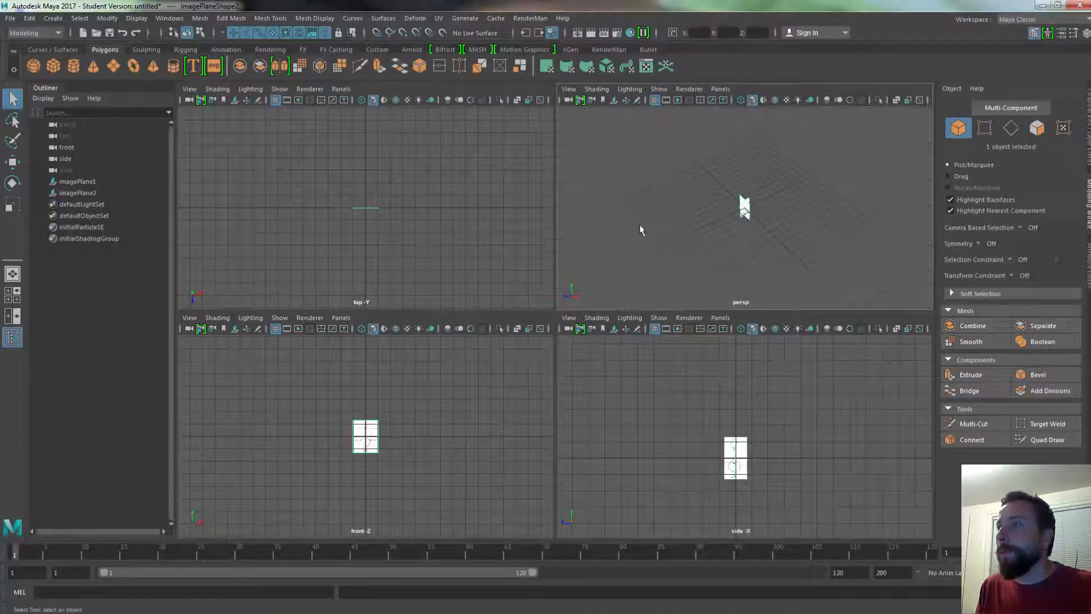
alt+right_drag(640, 229, 862, 233)
mouse_move(636, 266)
alt+mouse_down()
mouse_move(862, 233)
mouse_move(701, 236)
mouse_move(622, 260)
alt+mouse_up()
alt+right_drag(622, 259, 754, 245)
alt+middle_drag(753, 244, 699, 252)
alt+drag(699, 251, 746, 202)
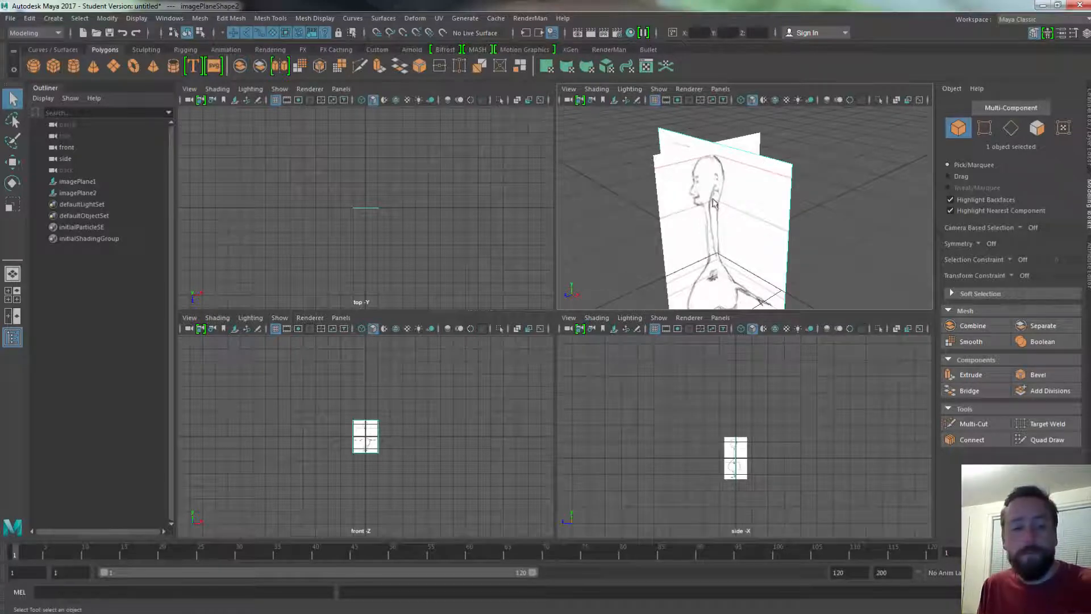
alt+drag(714, 203, 715, 151)
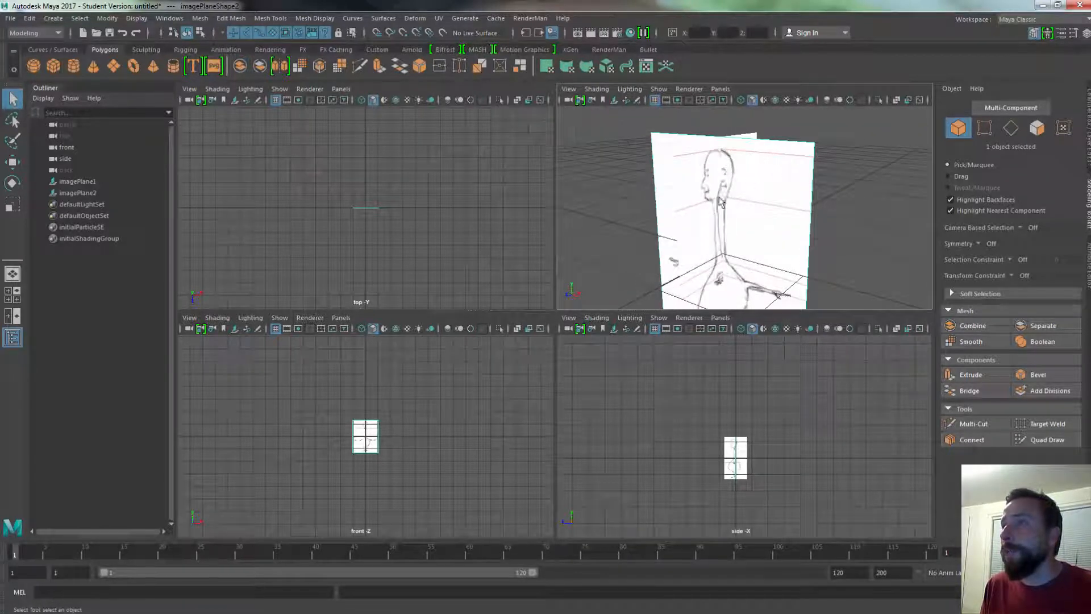
alt+drag(719, 211, 733, 296)
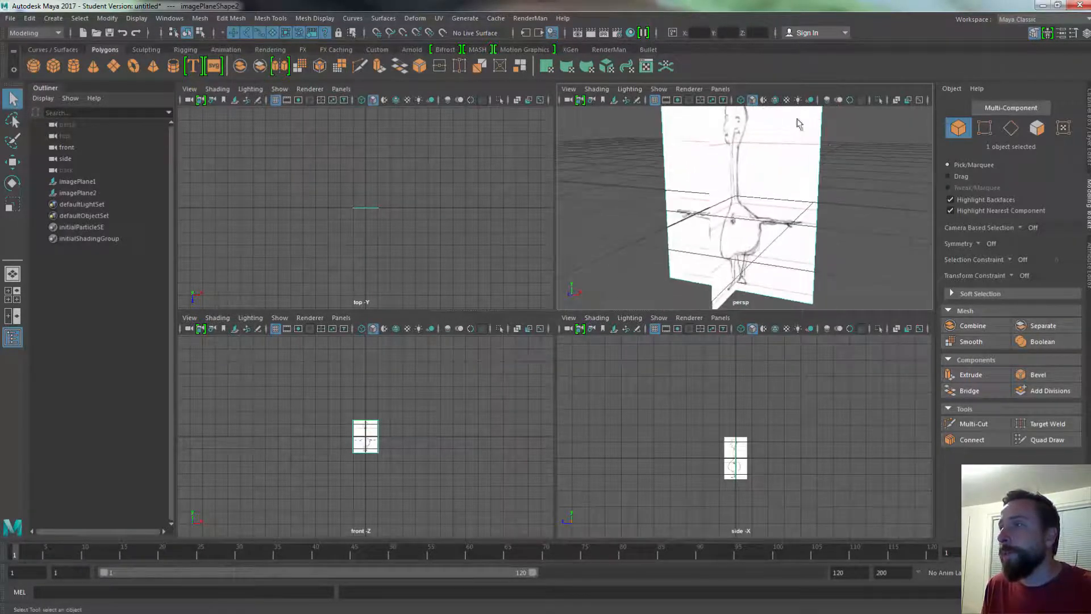
alt+right_drag(820, 174, 750, 146)
alt+drag(750, 146, 744, 244)
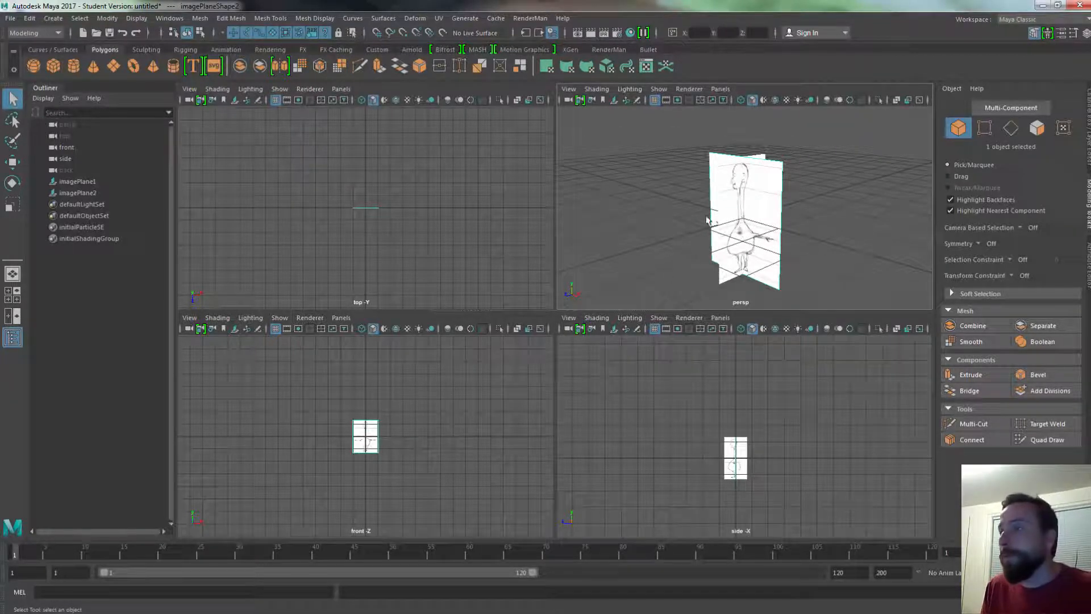
alt+drag(707, 219, 776, 259)
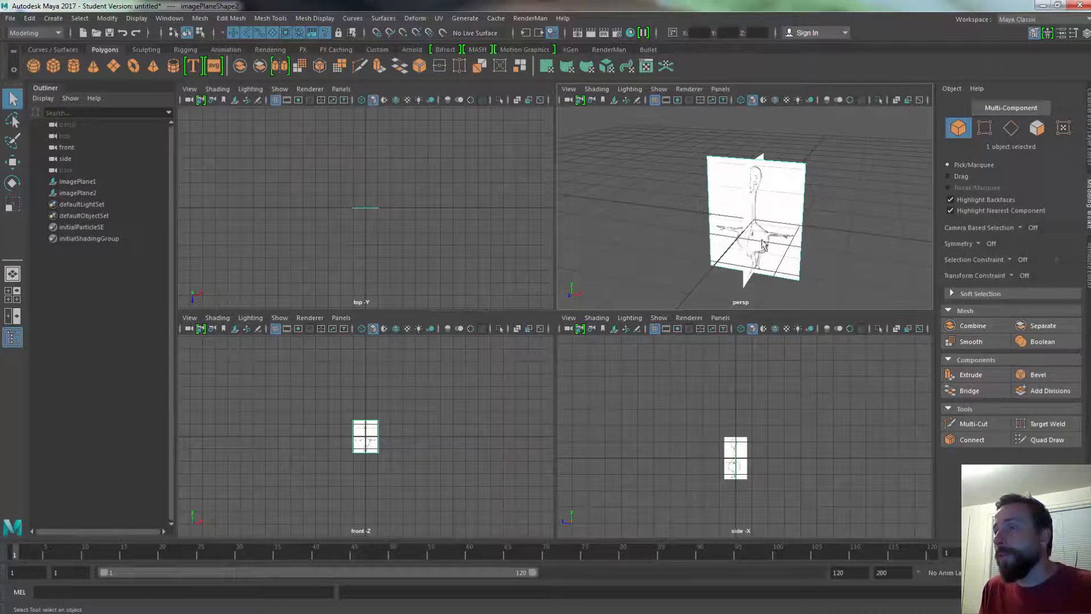
mouse_move(826, 227)
alt+mouse_down()
mouse_move(750, 245)
mouse_move(689, 231)
alt+mouse_up()
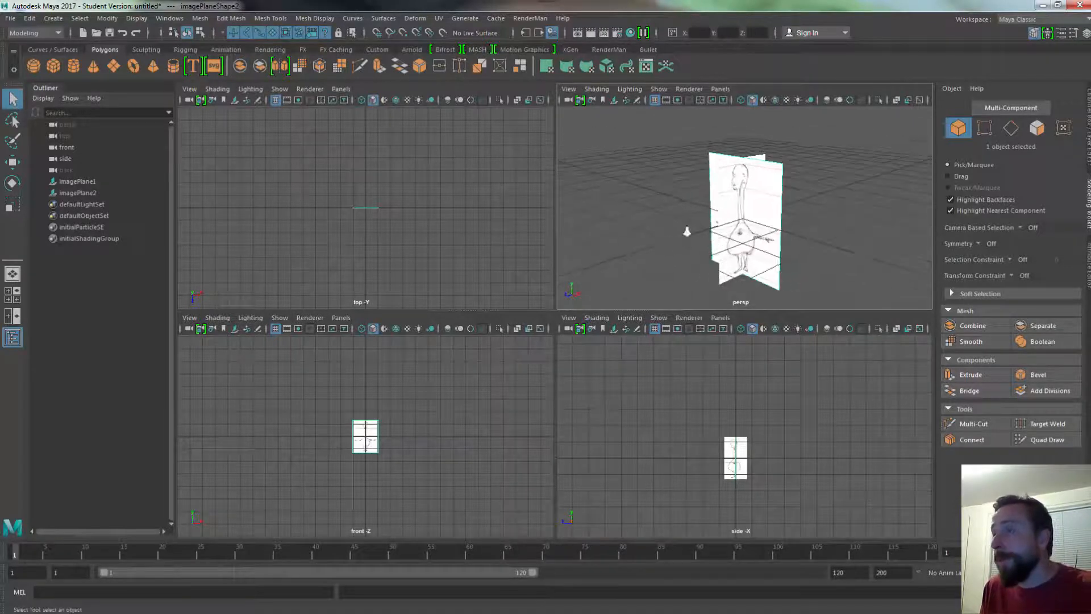
alt+right_drag(689, 231, 781, 219)
alt+drag(726, 207, 759, 233)
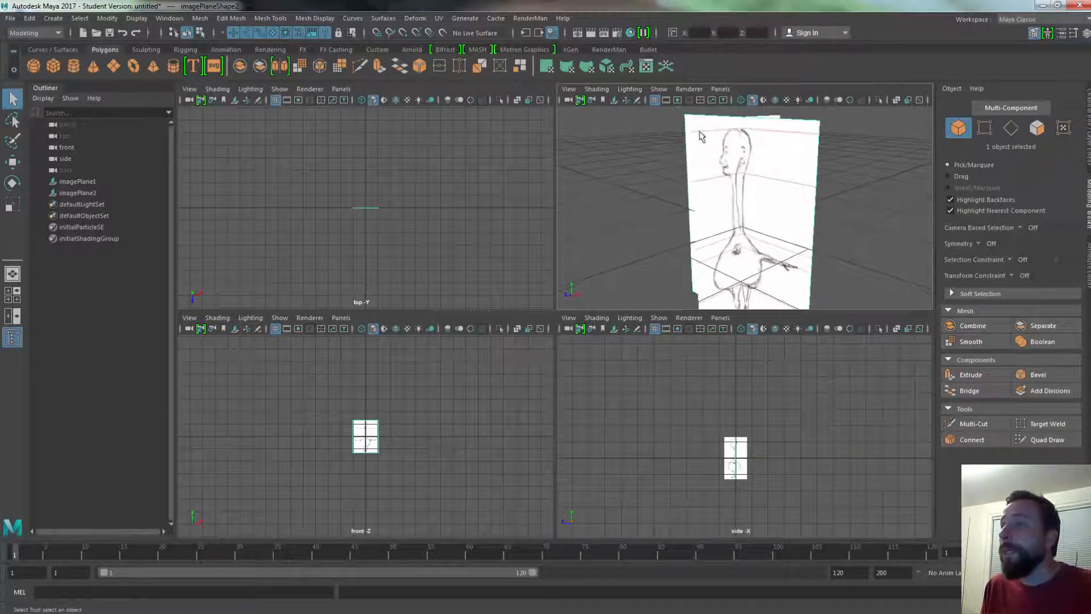
alt+right_drag(839, 206, 742, 199)
alt+drag(742, 199, 770, 225)
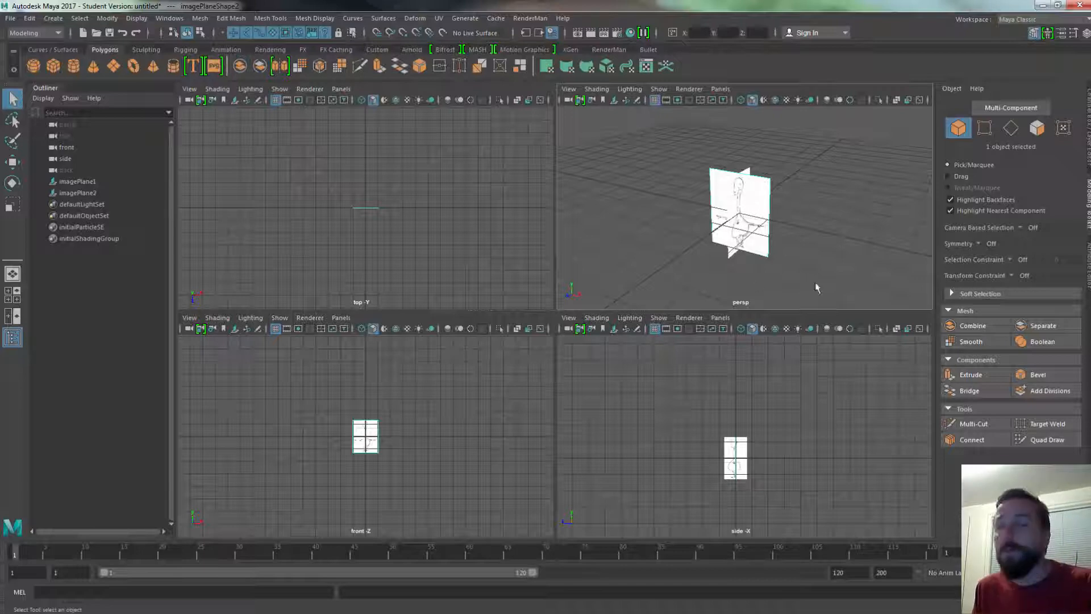
Select both image planes and scale them up uniformly to several times their size
click(772, 246)
click(804, 250)
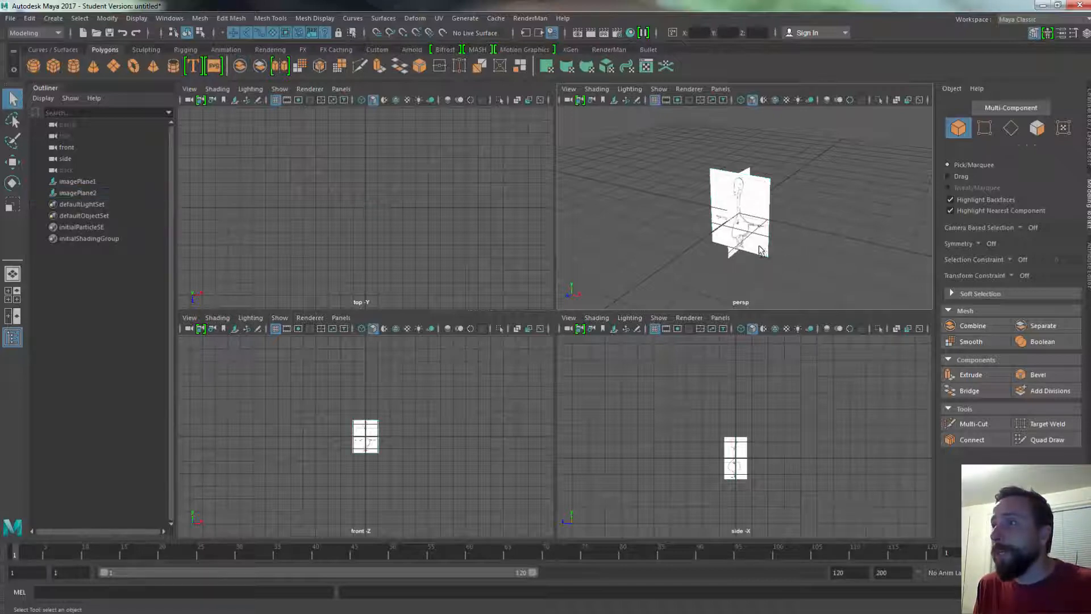
click(731, 243)
shift+click(748, 243)
key(r)
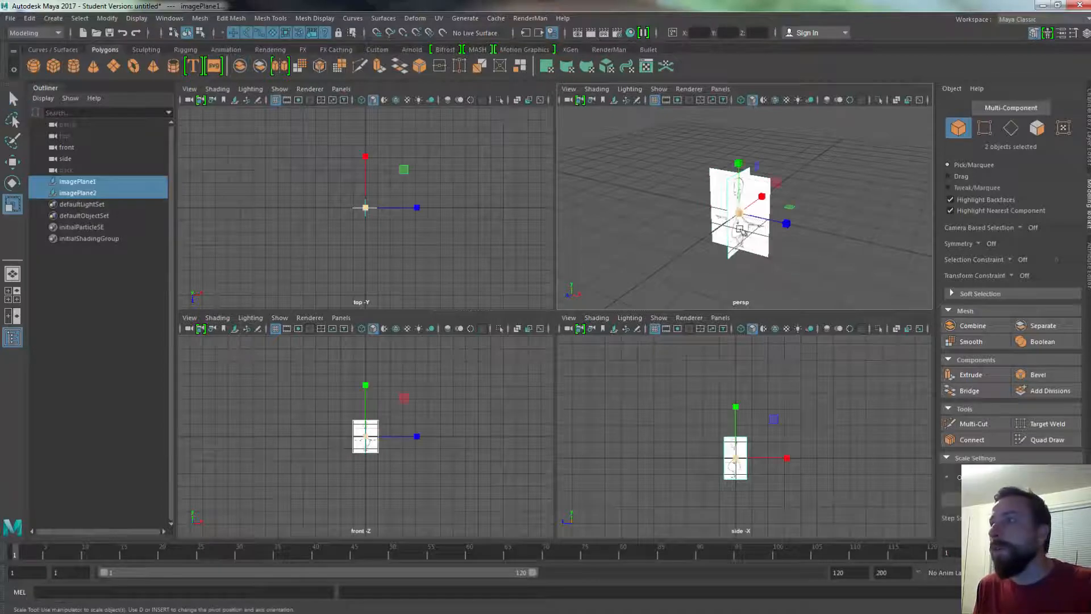
drag(741, 217, 875, 228)
alt+right_drag(875, 227, 789, 225)
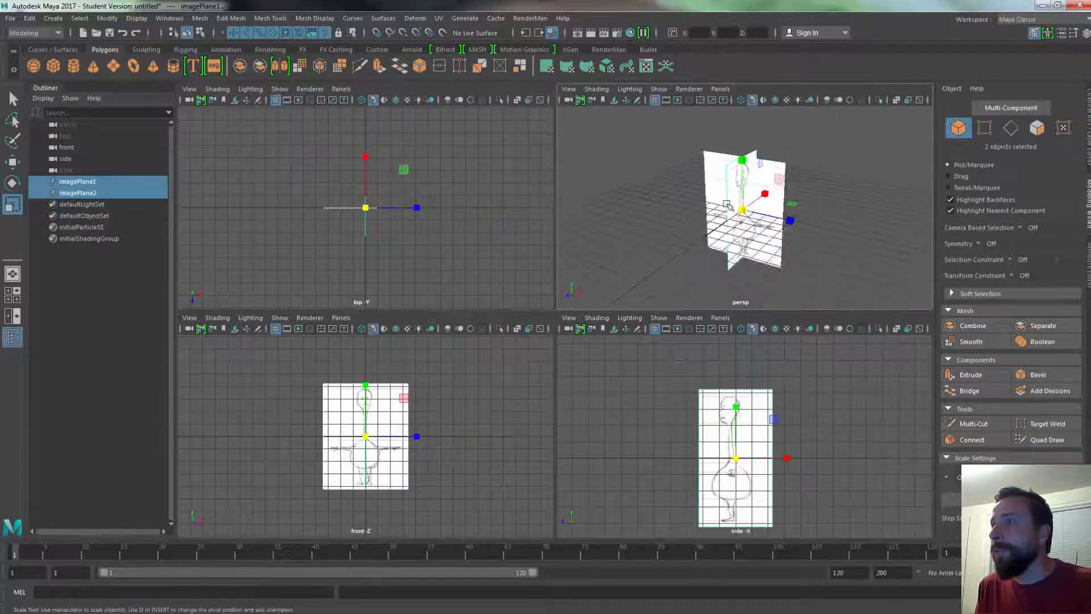
mouse_move(790, 225)
alt+mouse_down()
mouse_move(754, 222)
mouse_move(777, 222)
alt+mouse_up()
alt+drag(739, 244, 791, 251)
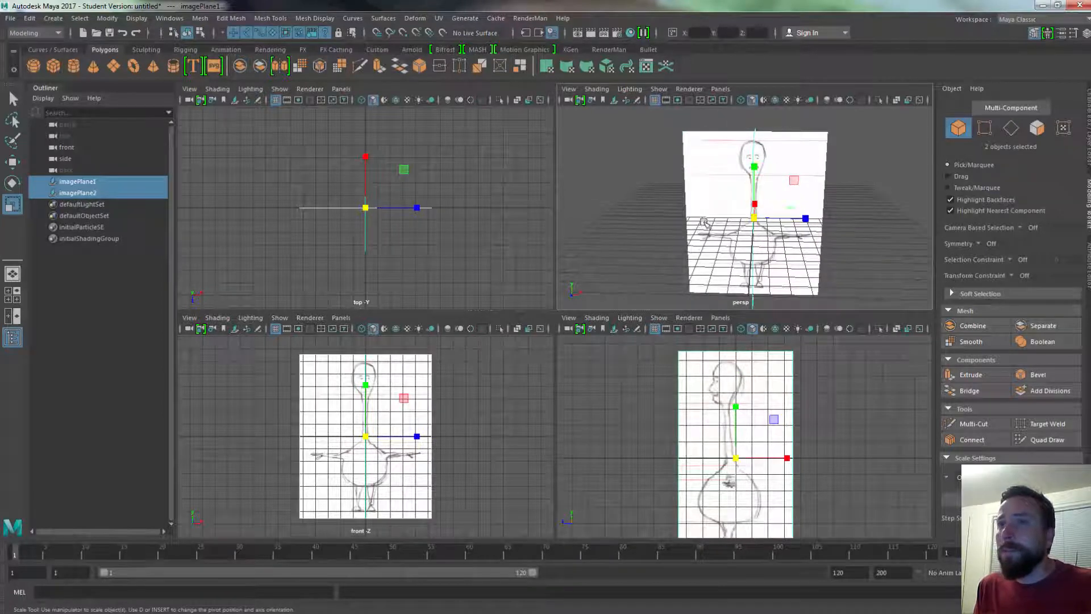
Move both image planes straight up until the character's feet stand on the ground grid
alt+drag(749, 192, 771, 86)
key(w)
alt+right_drag(693, 189, 811, 210)
alt+drag(810, 210, 731, 216)
alt+middle_drag(730, 217, 717, 258)
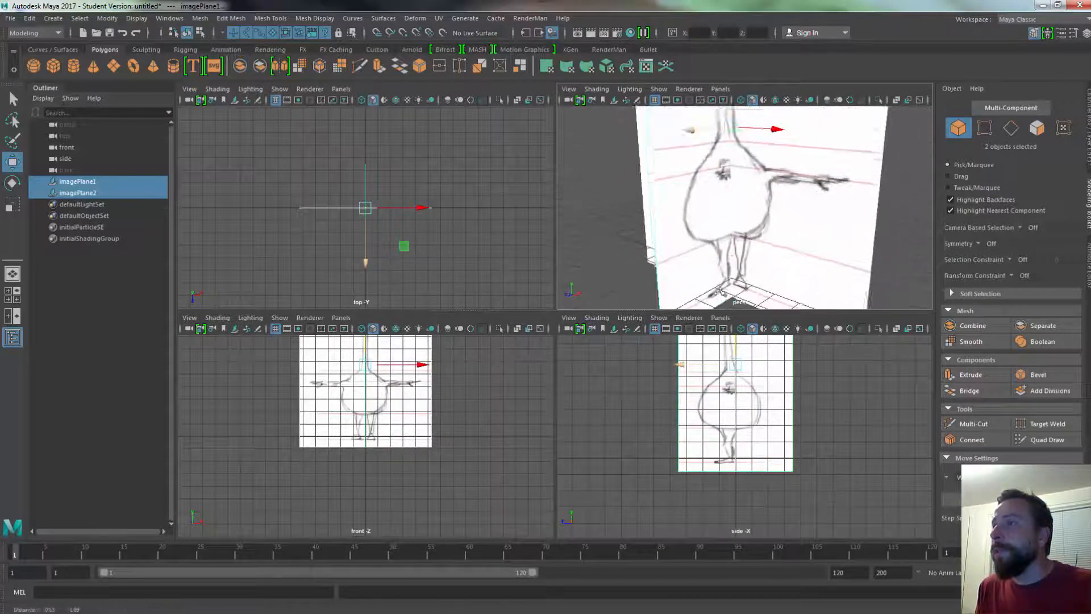
alt+drag(717, 250, 721, 229)
drag(722, 115, 722, 107)
alt+drag(733, 295, 731, 243)
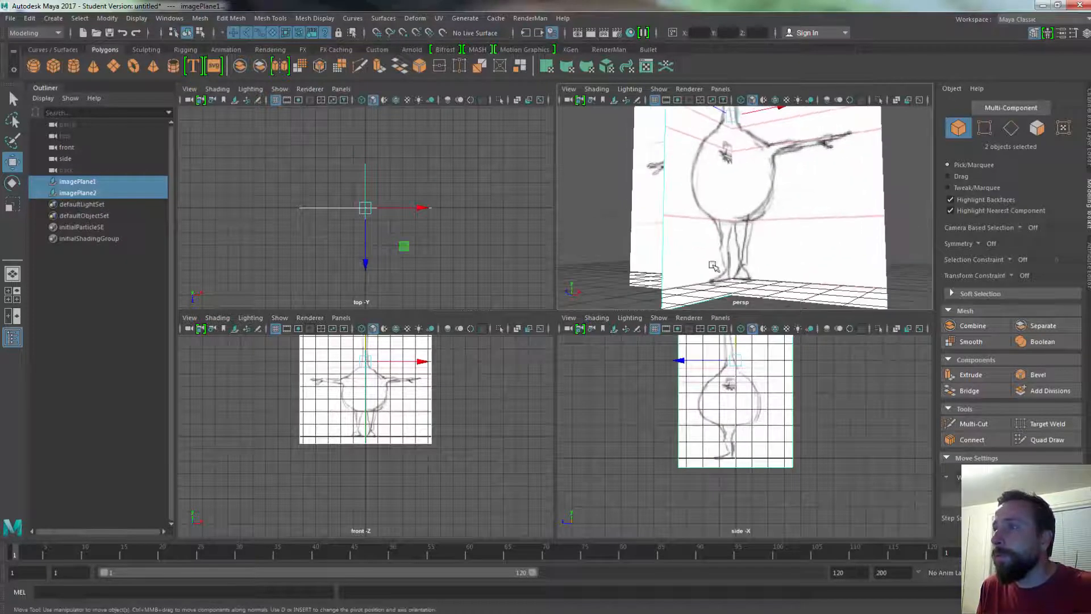
Check the feet and body of the character drawings against the grid lines in the front and side views
alt+middle_drag(291, 449, 312, 516)
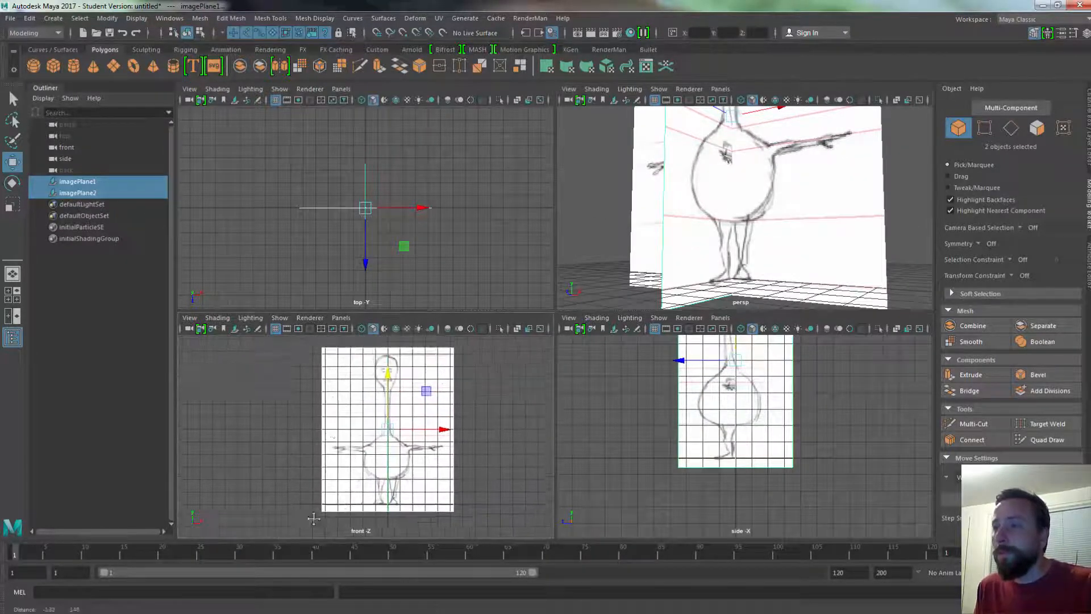
alt+right_drag(312, 515, 335, 494)
alt+middle_drag(335, 494, 316, 516)
alt+right_drag(341, 472, 377, 448)
alt+middle_drag(376, 449, 364, 433)
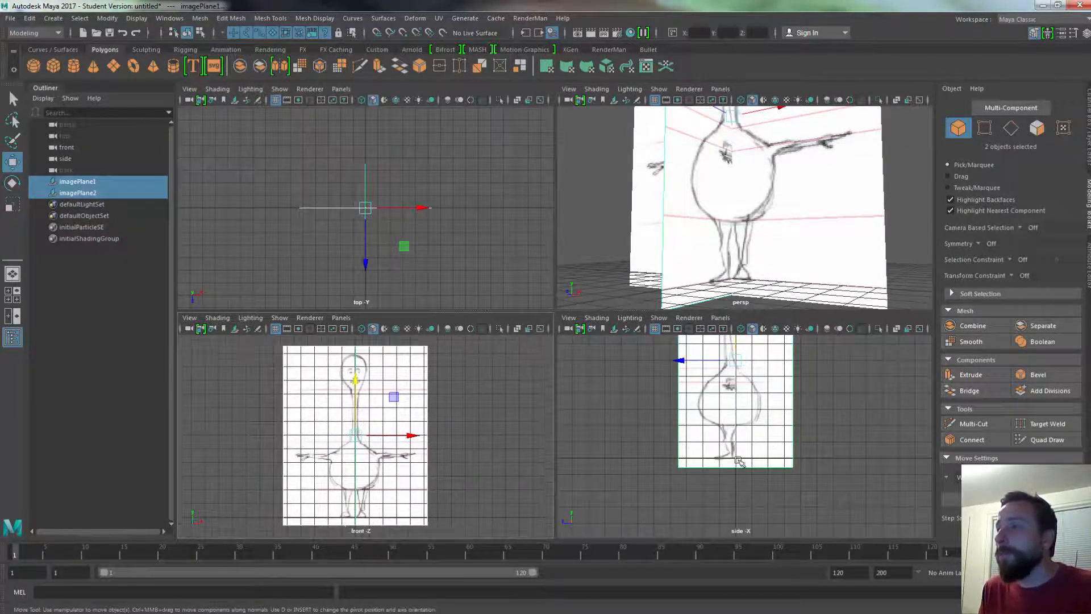
alt+drag(788, 389, 688, 391)
alt+middle_drag(710, 410, 707, 463)
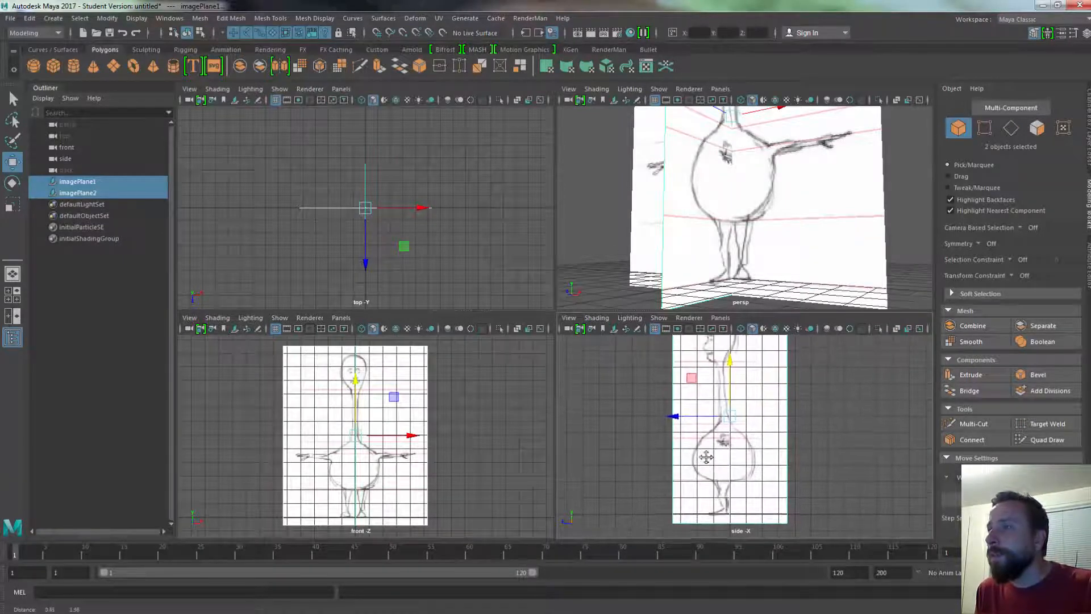
alt+right_drag(706, 463, 703, 458)
alt+middle_drag(703, 458, 708, 449)
alt+right_drag(364, 452, 406, 440)
alt+middle_drag(406, 441, 395, 362)
alt+right_drag(488, 401, 622, 420)
alt+middle_drag(350, 459, 413, 480)
Select only the front image plane and nudge it slightly along X to centre the figure on the vertical axis
click(598, 412)
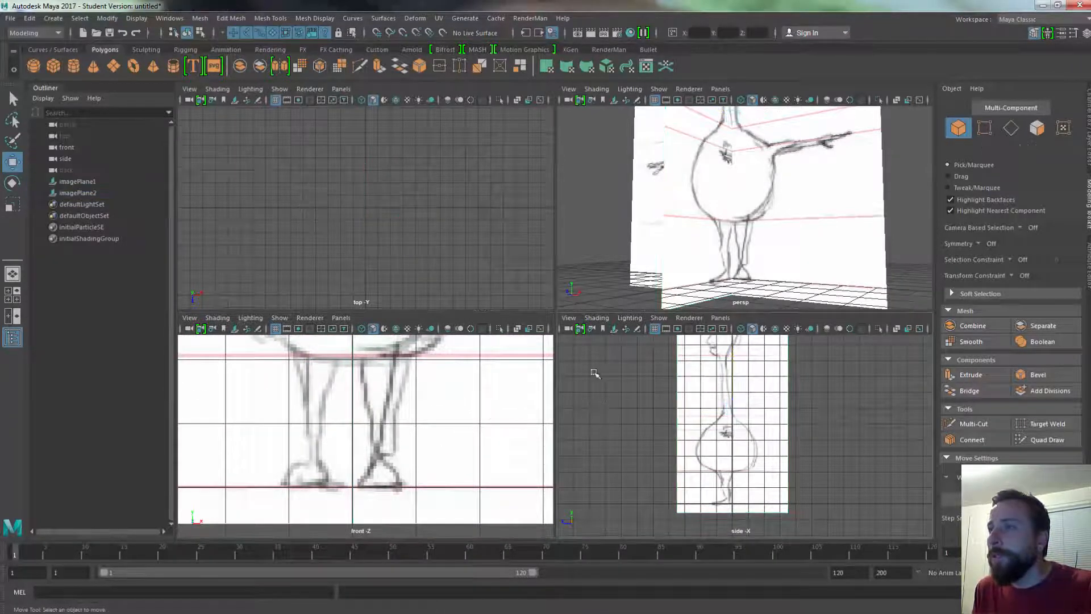
click(508, 401)
key(f)
alt+middle_drag(332, 399, 335, 495)
mouse_move(336, 495)
alt+right_down()
mouse_move(331, 554)
mouse_move(344, 568)
alt+right_up()
alt+middle_drag(364, 435, 349, 473)
alt+right_drag(349, 473, 348, 465)
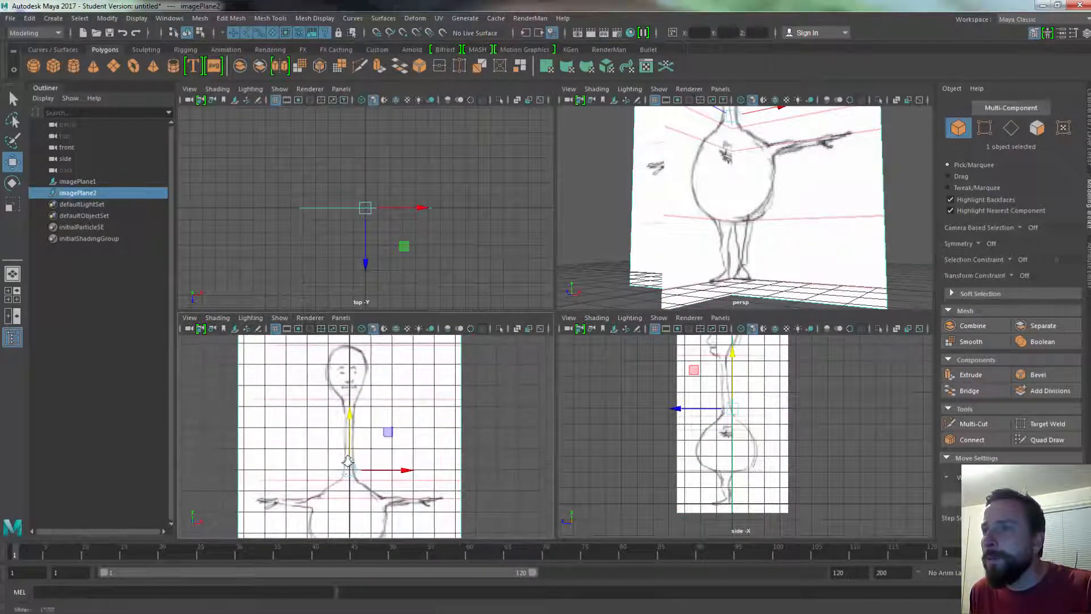
alt+middle_drag(352, 447, 354, 387)
alt+right_drag(354, 386, 355, 407)
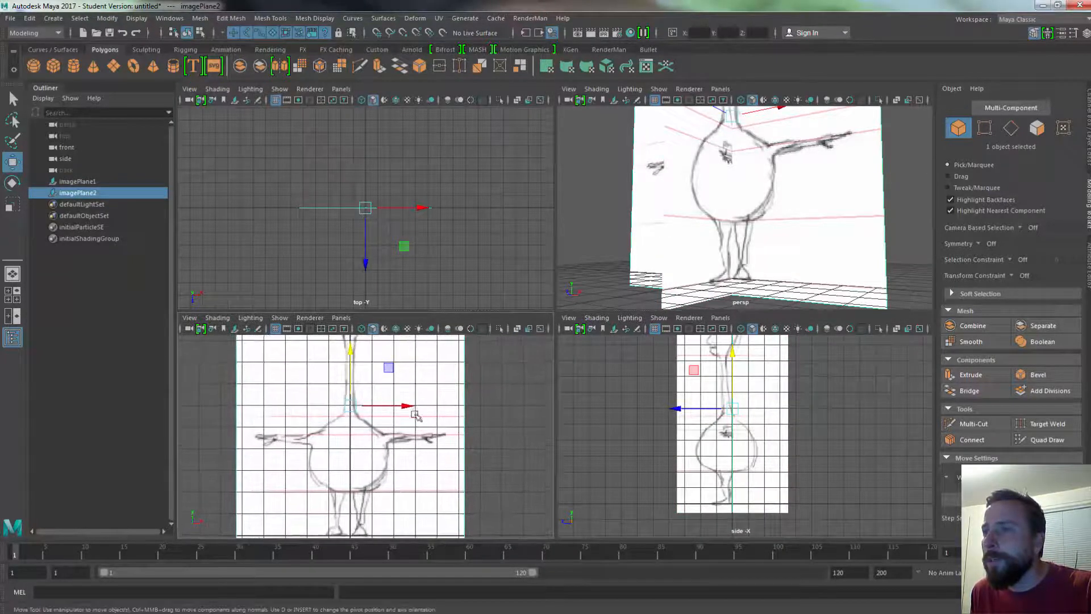
drag(405, 407, 410, 409)
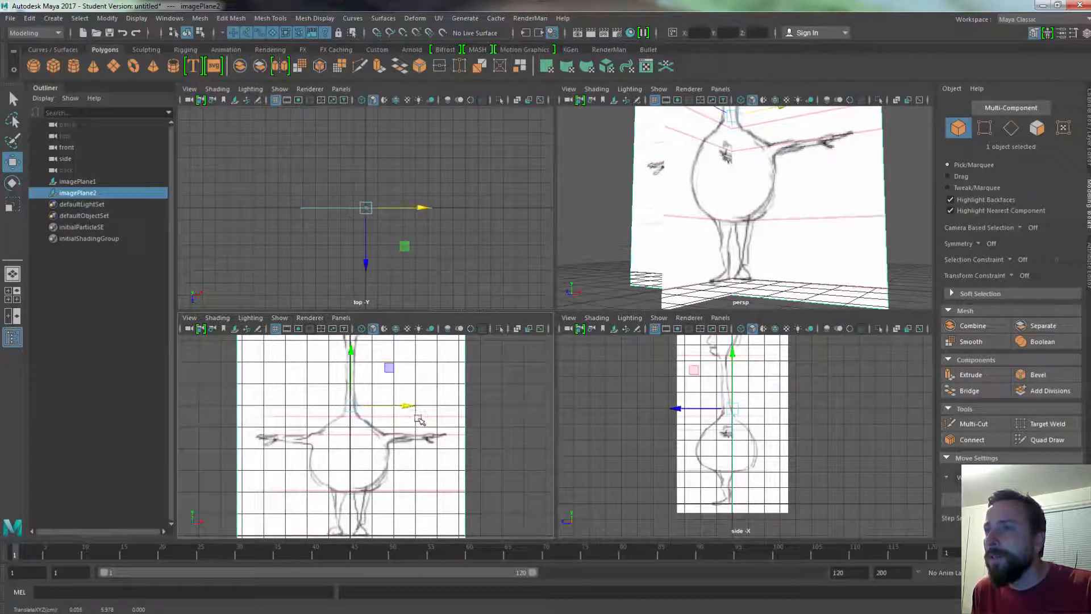
Select only the side image plane and nudge it slightly along Z to centre the figure on the vertical axis
alt+middle_drag(419, 419, 413, 415)
click(754, 477)
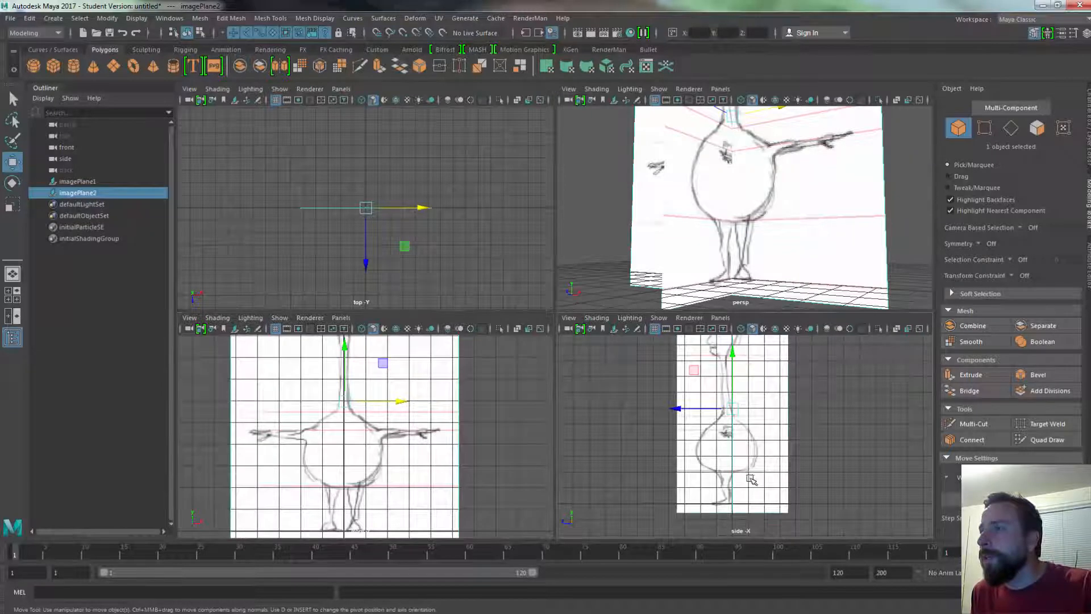
mouse_move(685, 410)
mouse_down()
mouse_move(688, 419)
mouse_move(685, 410)
mouse_up()
alt+right_drag(768, 209, 690, 210)
alt+middle_drag(713, 171, 721, 233)
alt+drag(752, 230, 777, 245)
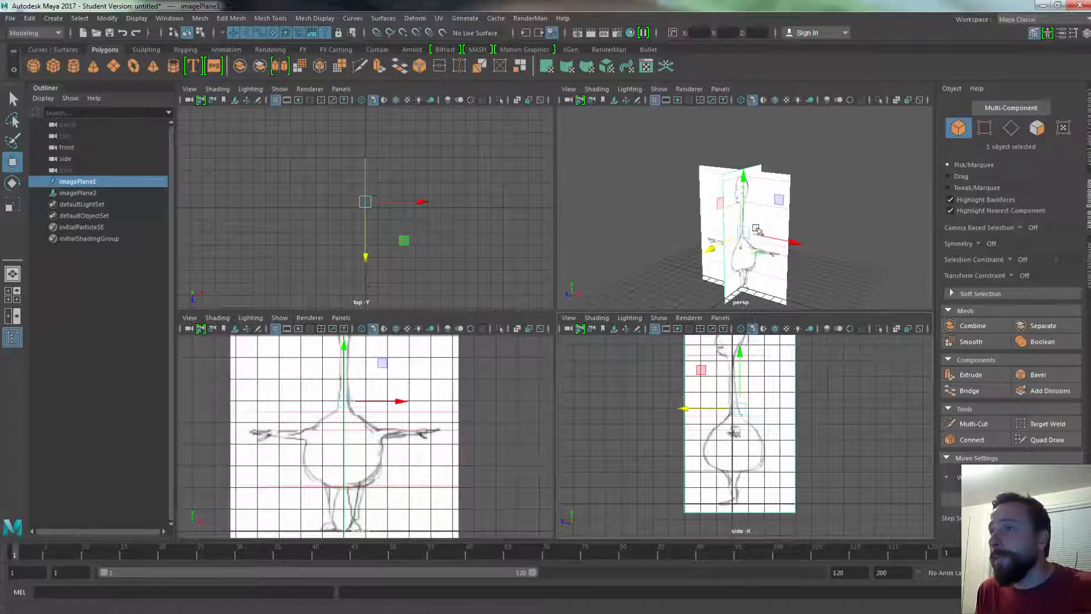
Set the side and front image planes to display only when looking through their own cameras, trying the all-views option in between
click(610, 468)
click(737, 447)
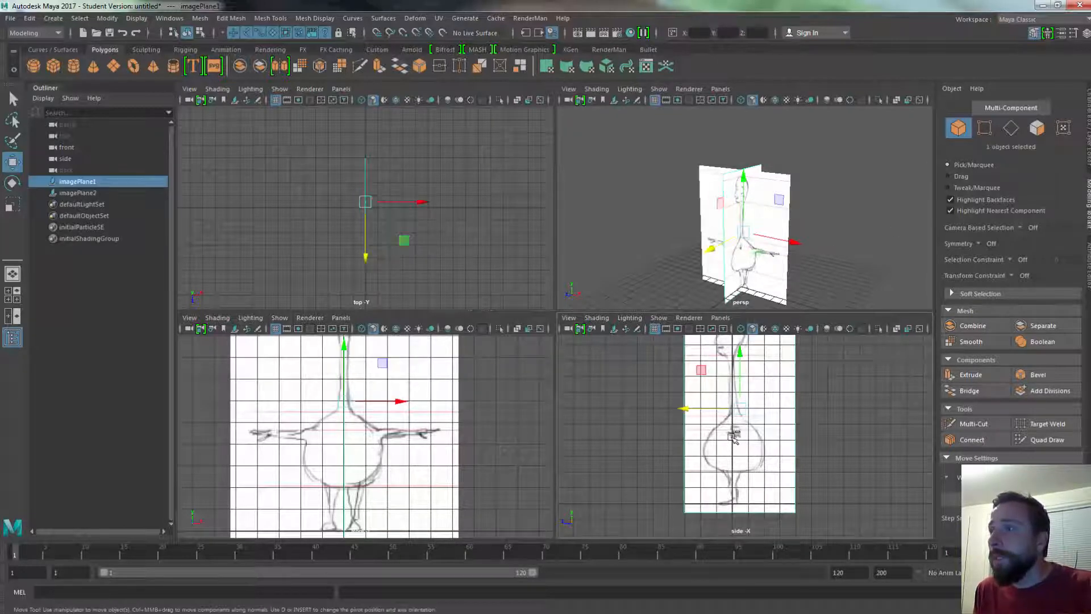
key(ctrl+a)
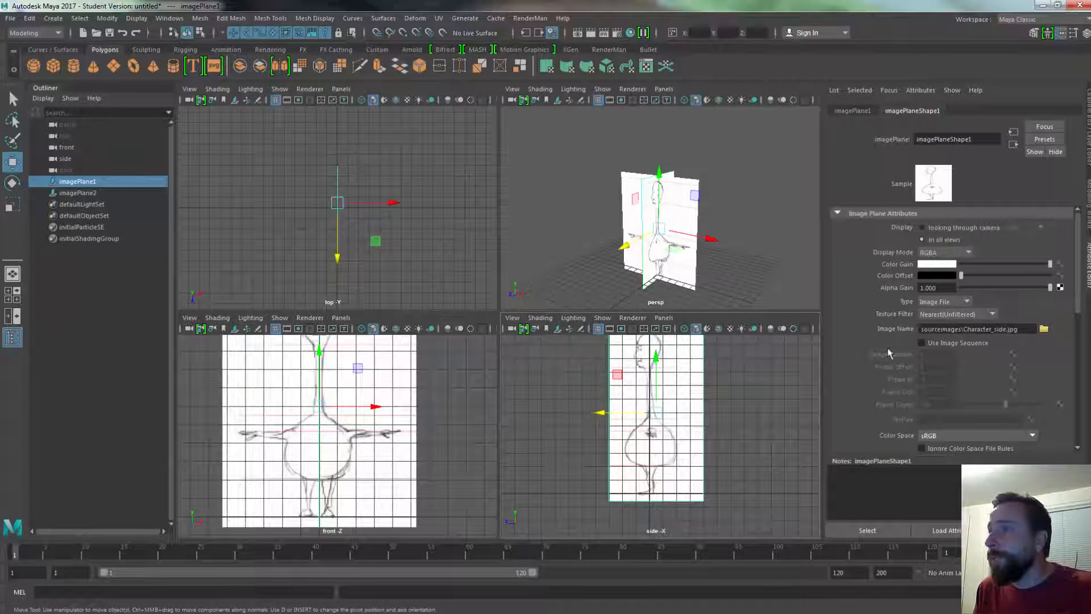
click(922, 228)
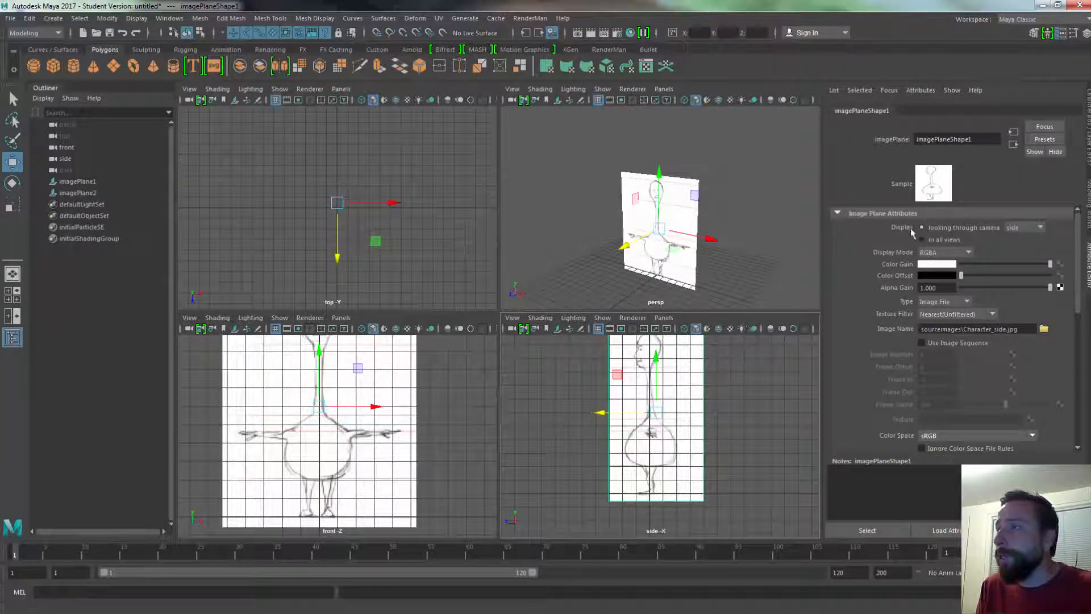
click(938, 240)
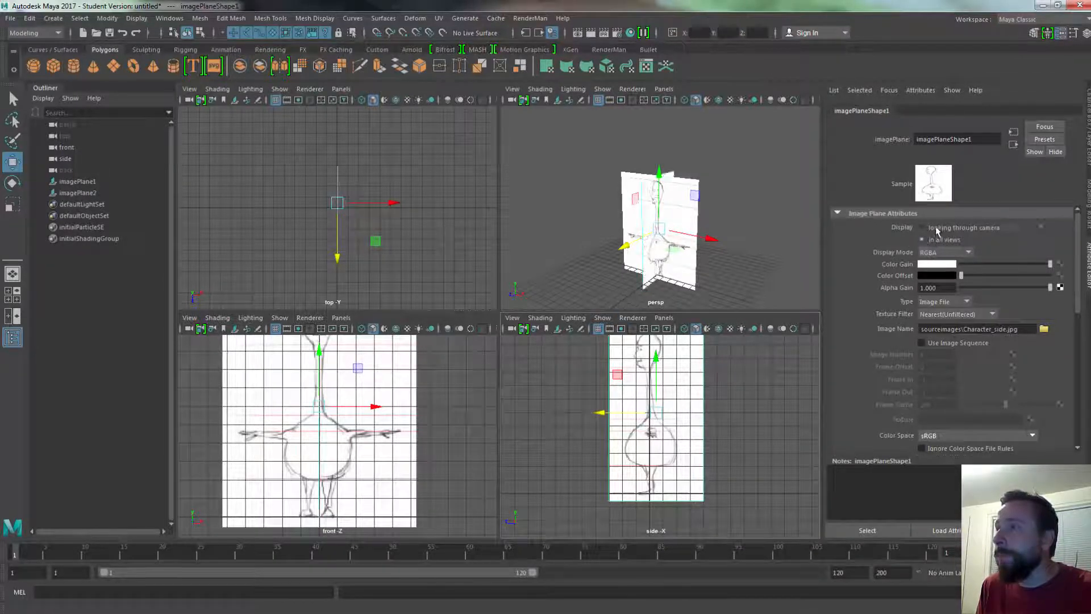
click(937, 228)
click(372, 426)
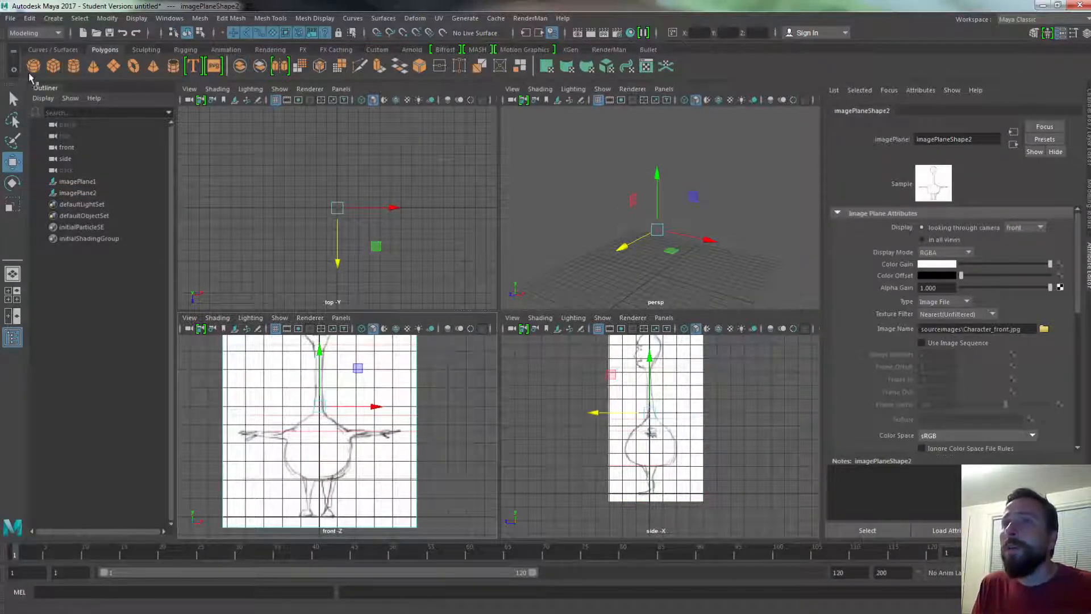
Create a test polygon cube at the origin, scale it up uniformly, and try moving it along Z
click(53, 66)
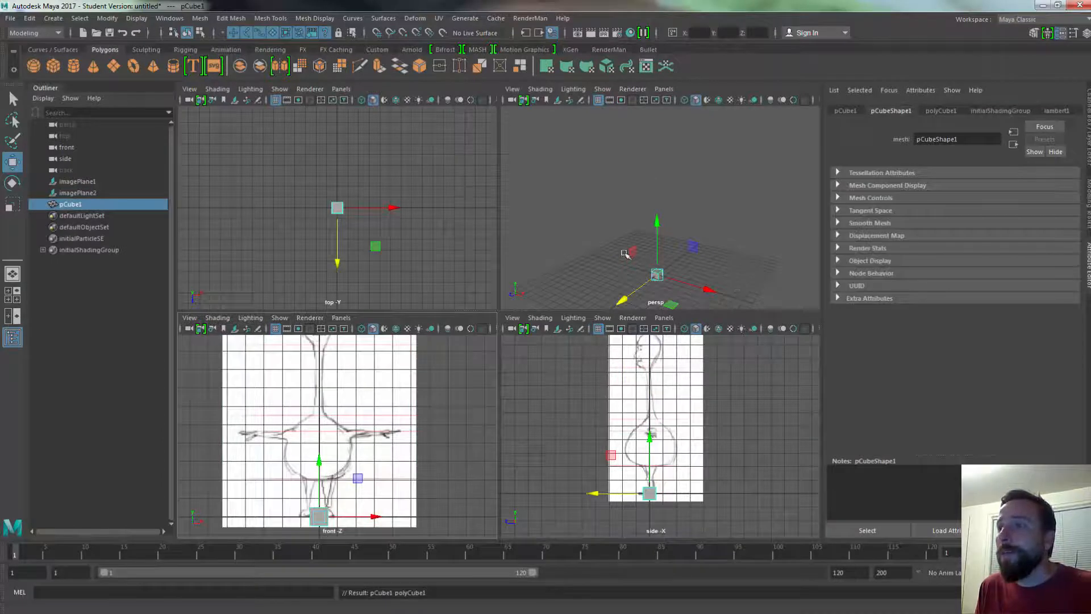
key(e)
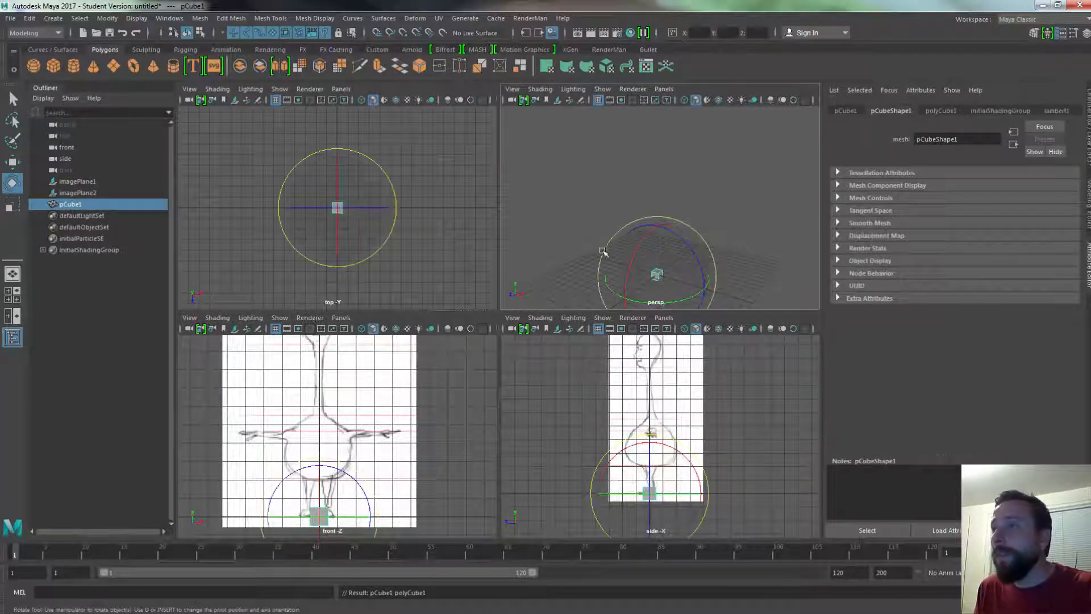
mouse_move(656, 274)
mouse_down()
mouse_move(689, 274)
mouse_move(677, 274)
mouse_up()
key(r)
key(w)
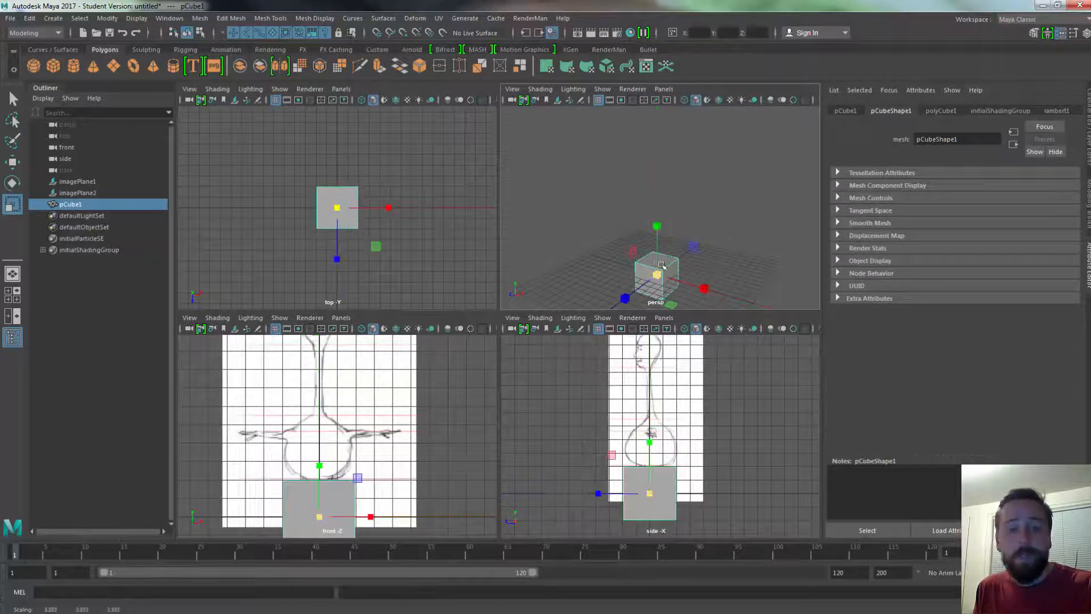
drag(623, 300, 639, 287)
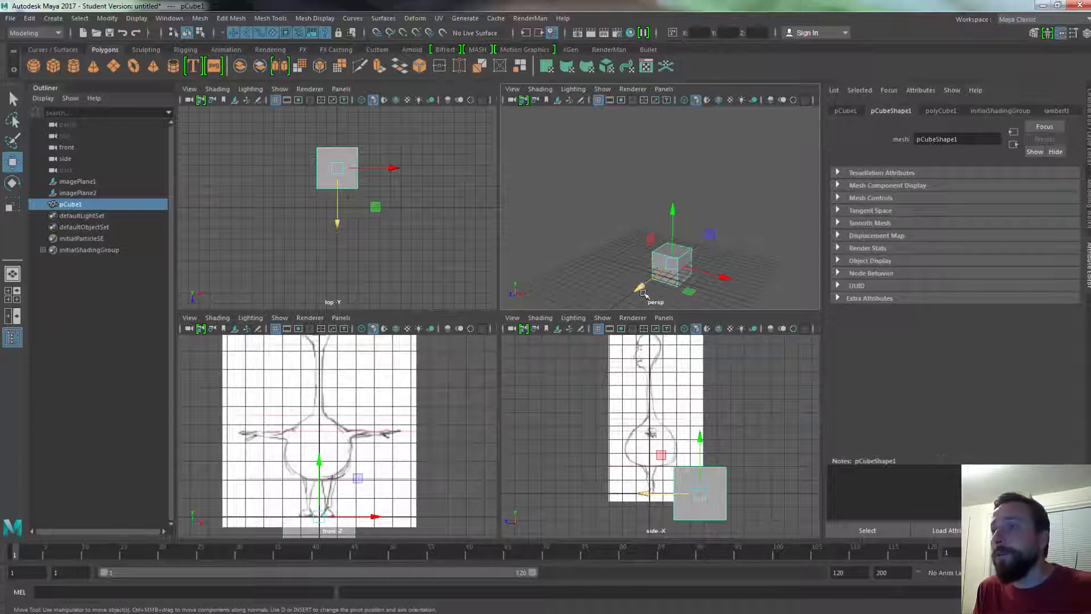
key(ctrl+z)
Set the front and side image planes back to display in all views
click(413, 392)
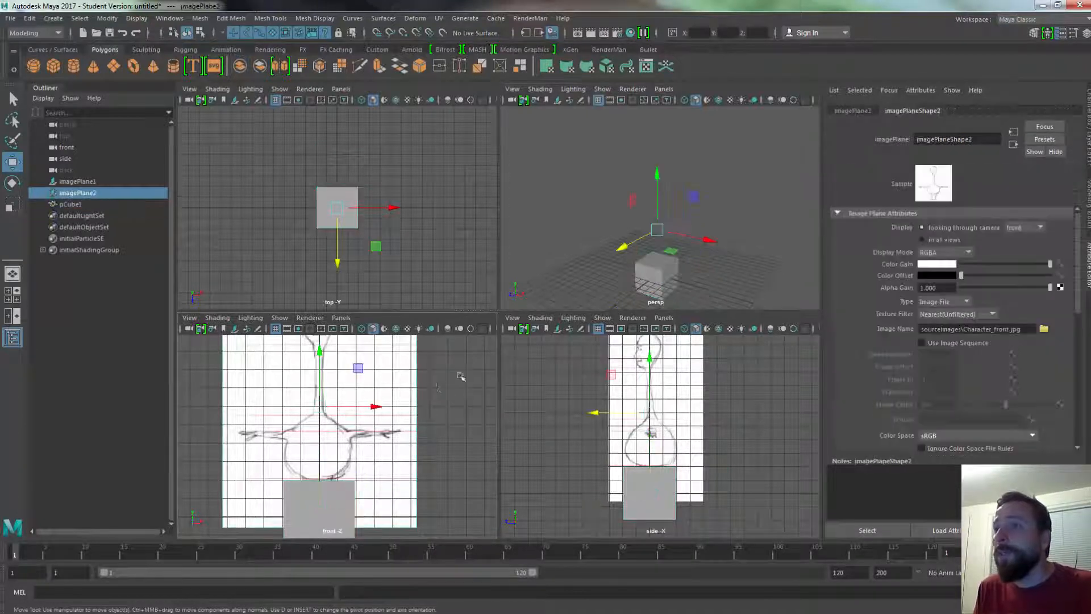
click(922, 239)
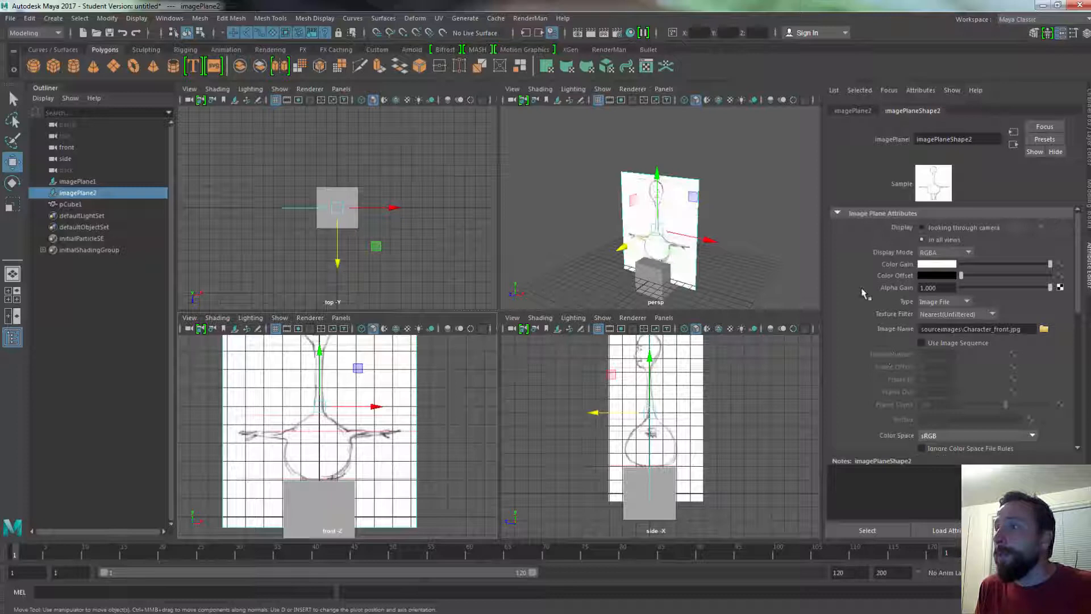
click(614, 396)
click(923, 240)
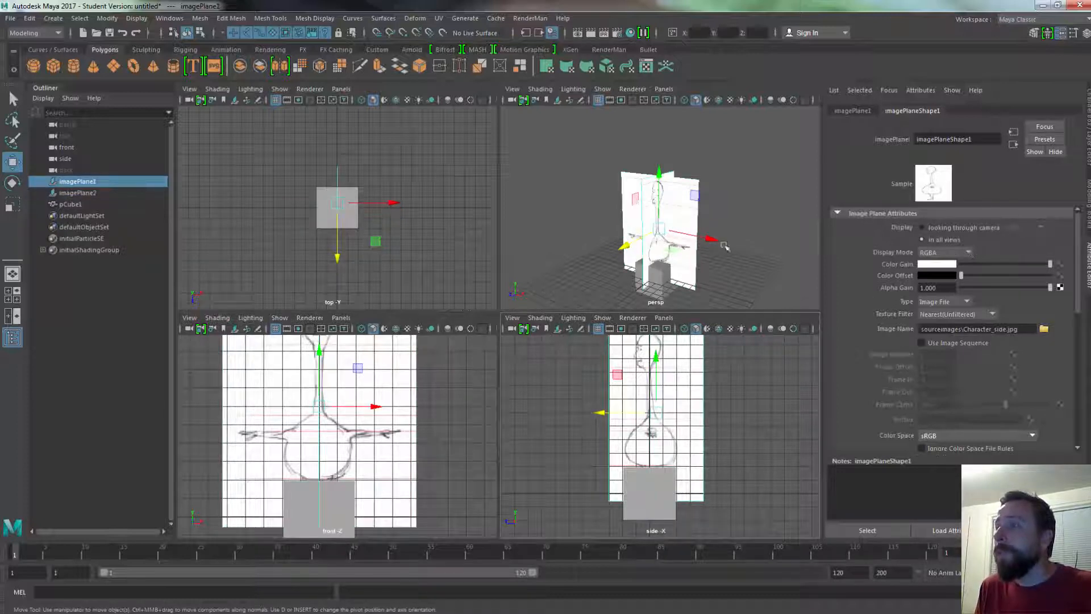
Move the front image plane back along Z and the side image plane away along negative X, clear of the cube
alt+drag(698, 247, 691, 267)
click(704, 267)
click(696, 264)
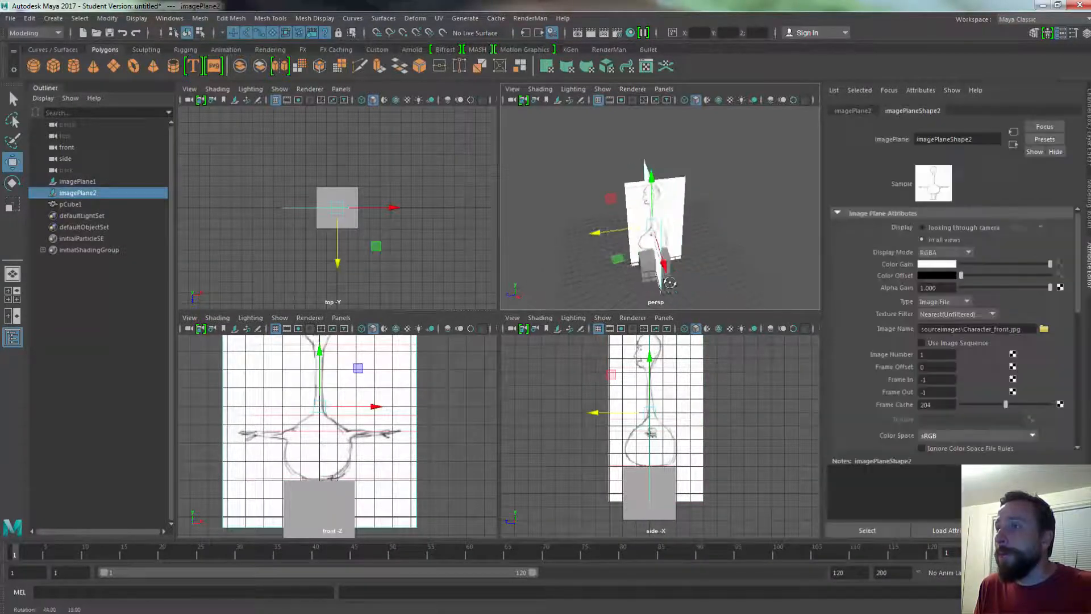
alt+drag(751, 287, 674, 227)
drag(695, 221, 711, 216)
alt+drag(625, 256, 727, 288)
click(659, 228)
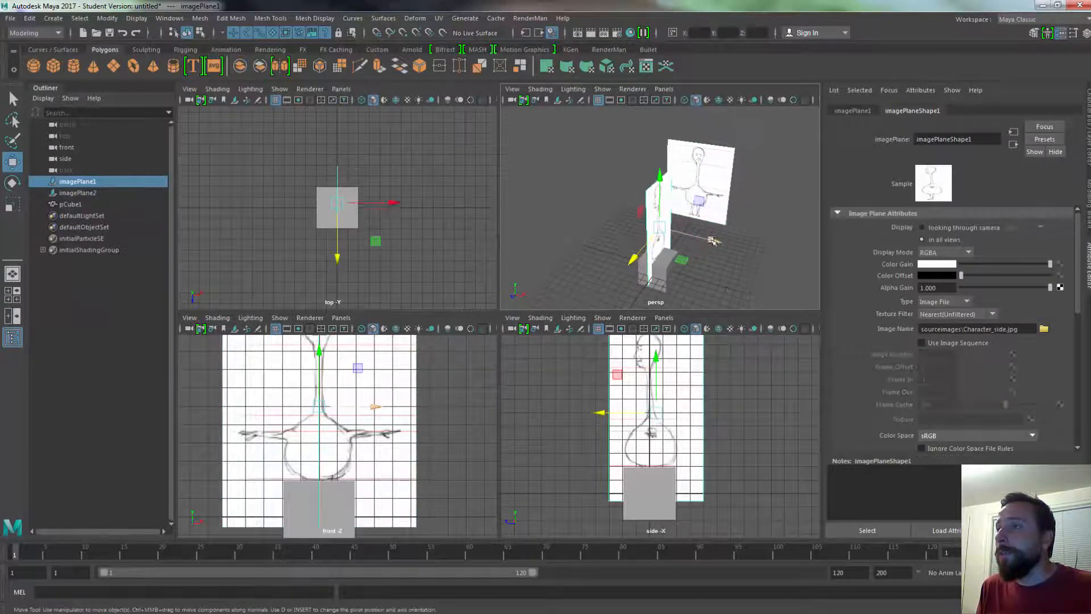
drag(714, 241, 685, 227)
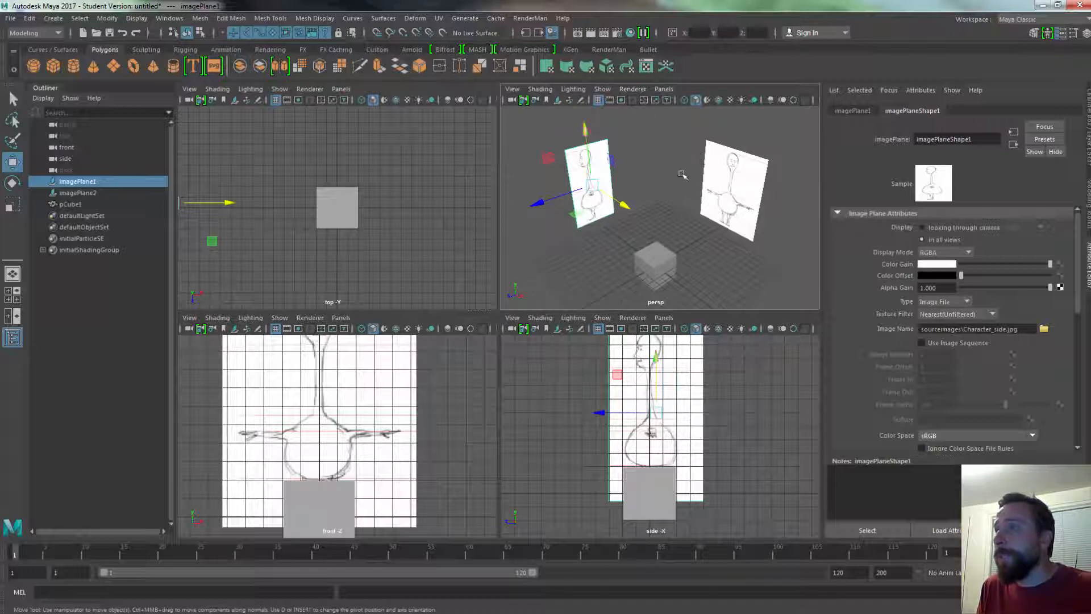
Limit the side image plane's display to the side camera and the front image plane's to the front camera, and clear the selection
click(921, 228)
click(740, 177)
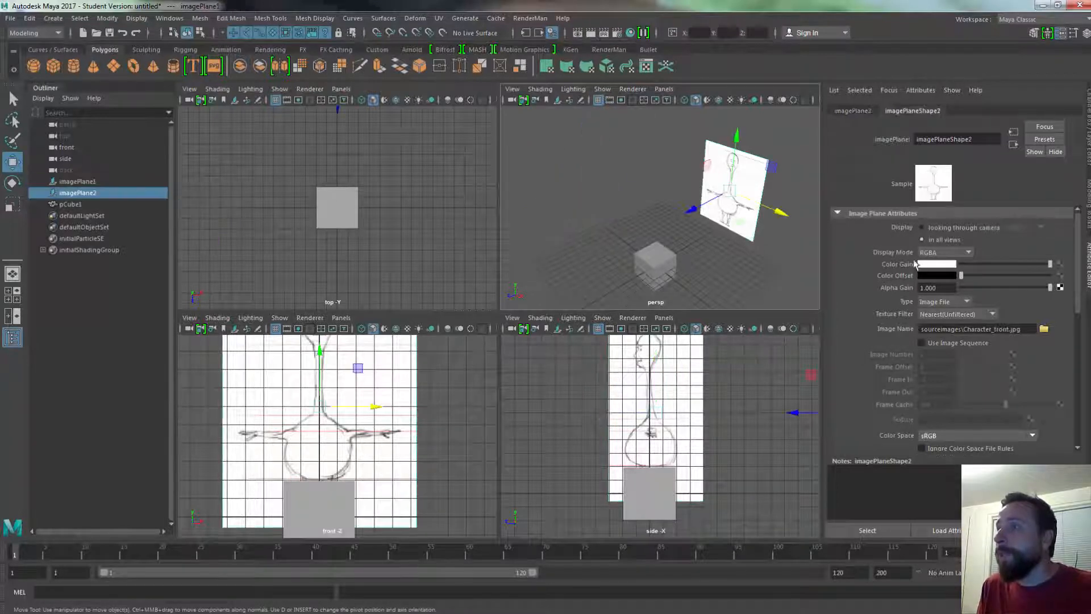
click(921, 228)
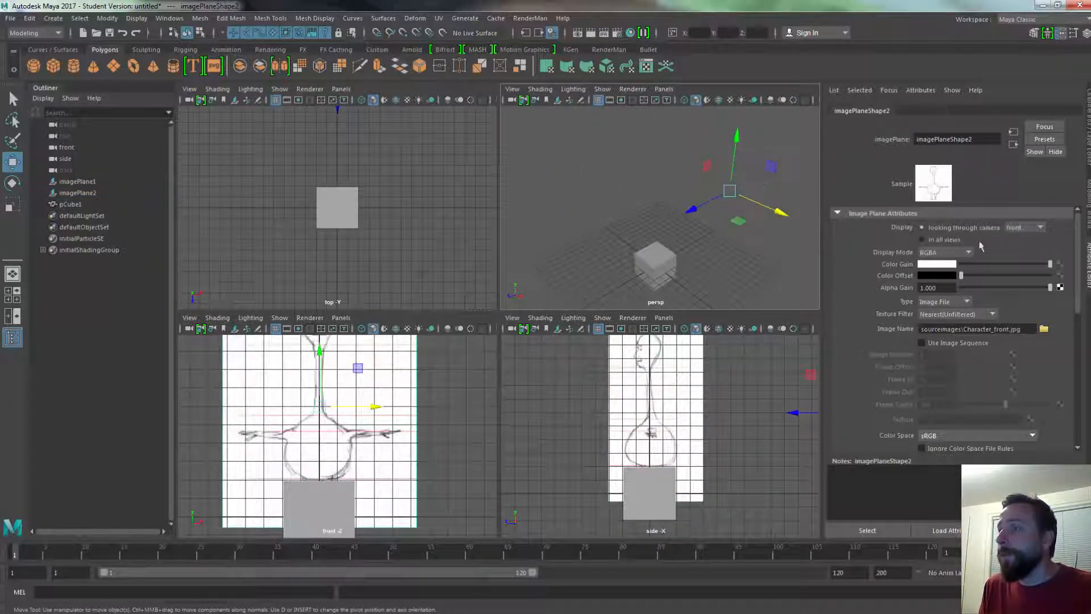
click(529, 263)
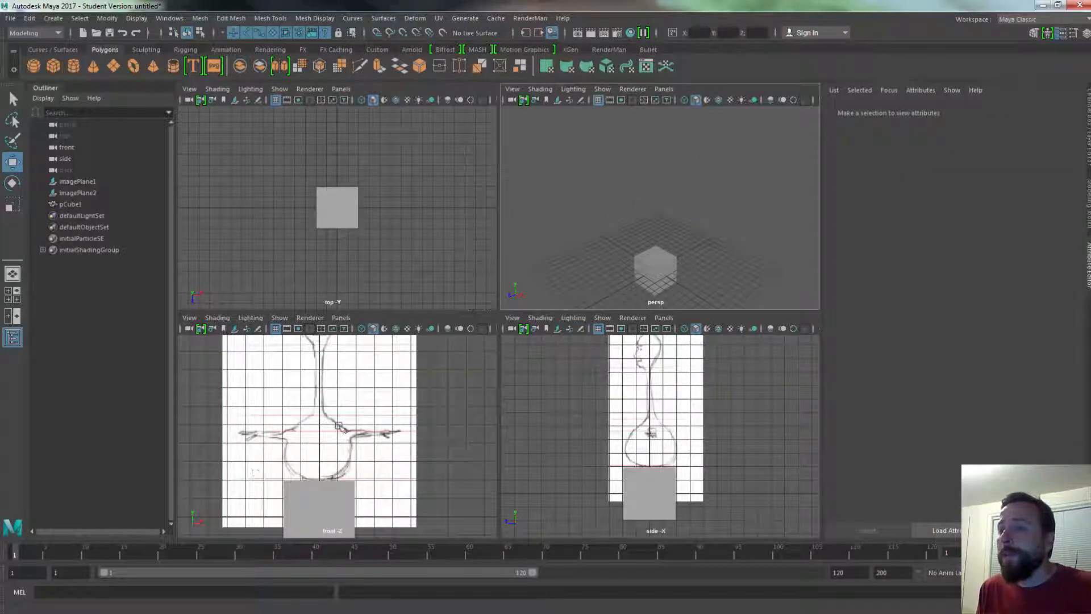
Delete the test cube and frame the whole character drawing in both the side and front views
click(332, 506)
click(643, 509)
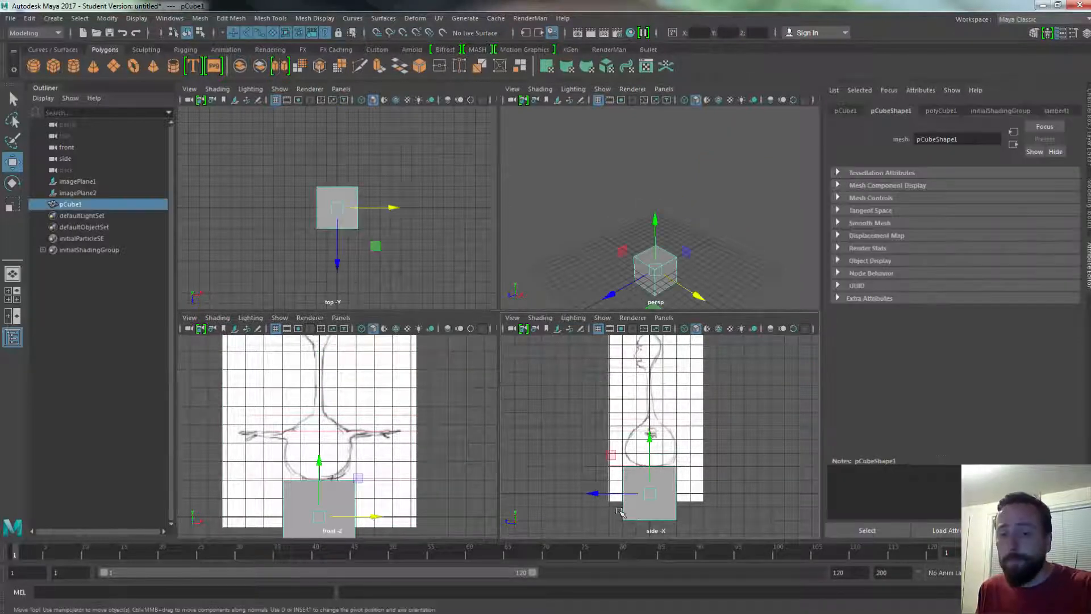
key(Delete)
alt+middle_drag(652, 379, 651, 405)
alt+right_drag(652, 404, 657, 407)
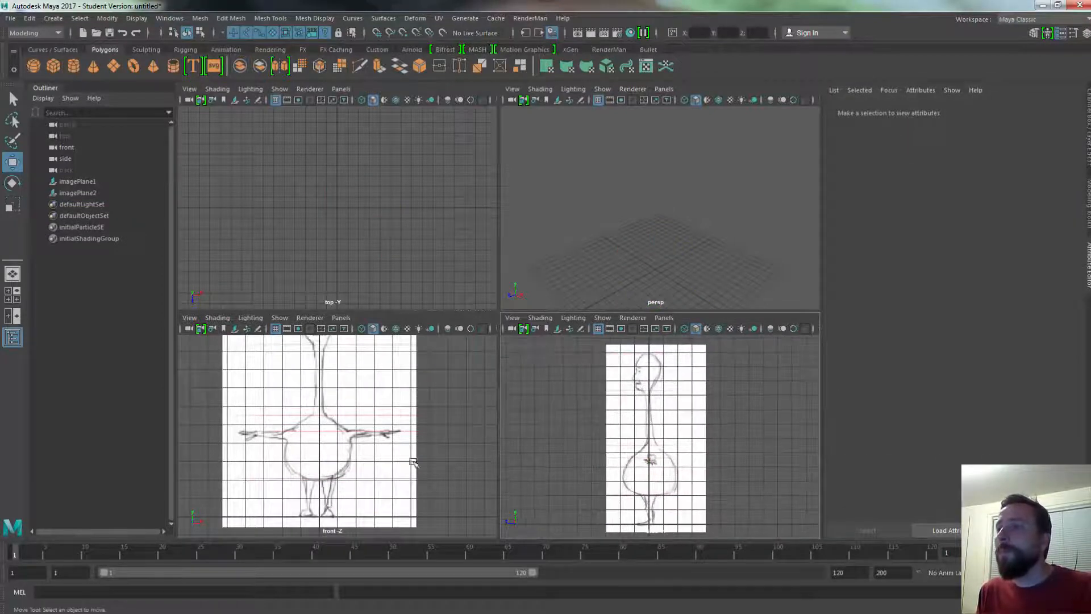
alt+right_drag(378, 470, 348, 446)
alt+middle_drag(353, 445, 354, 463)
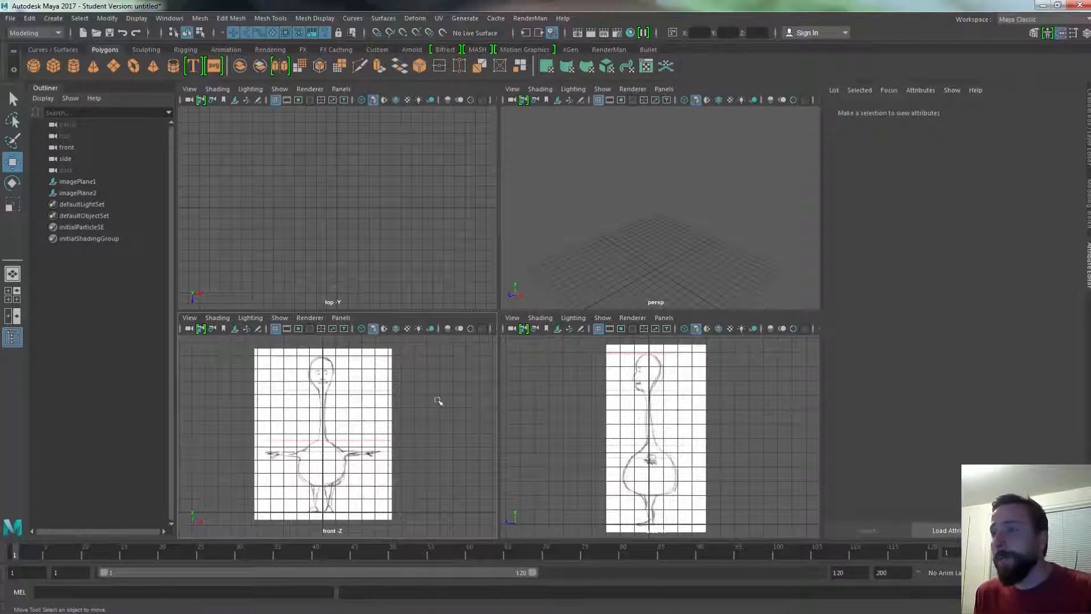
alt+right_drag(353, 469, 339, 446)
mouse_move(339, 446)
alt+middle_down()
mouse_move(338, 466)
mouse_move(342, 430)
alt+middle_up()
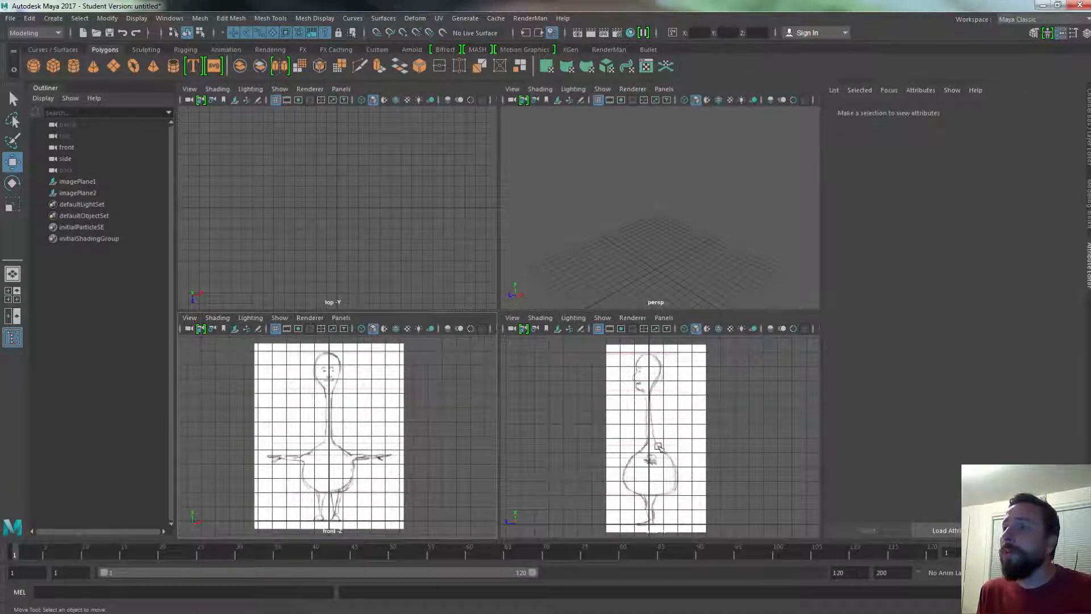
Create a new polygon cube and move it up and slightly along Z to the centre of the character's torso
click(53, 67)
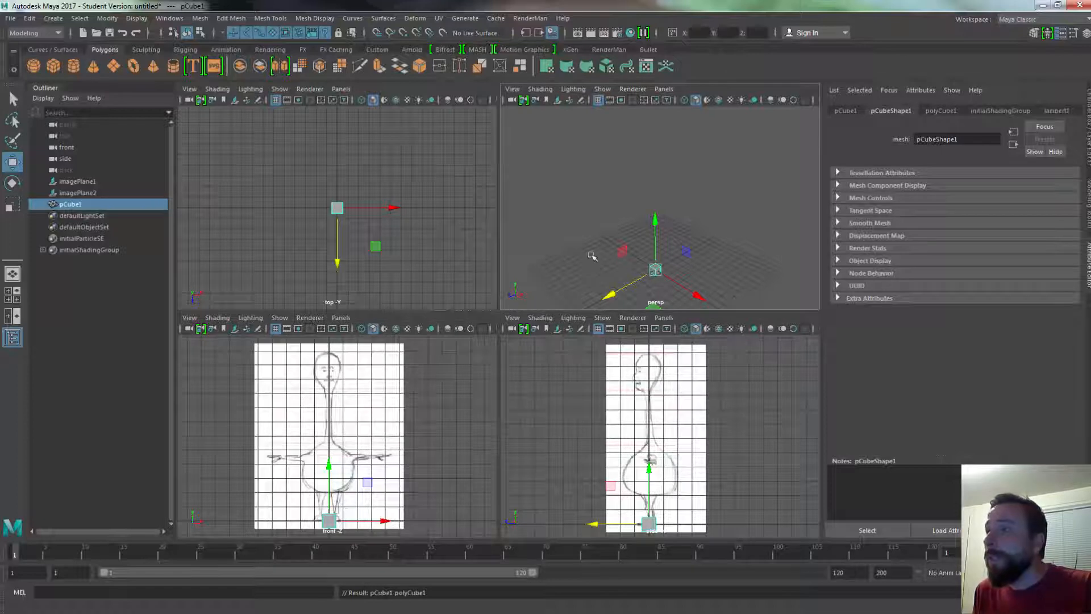
alt+middle_drag(619, 266, 611, 257)
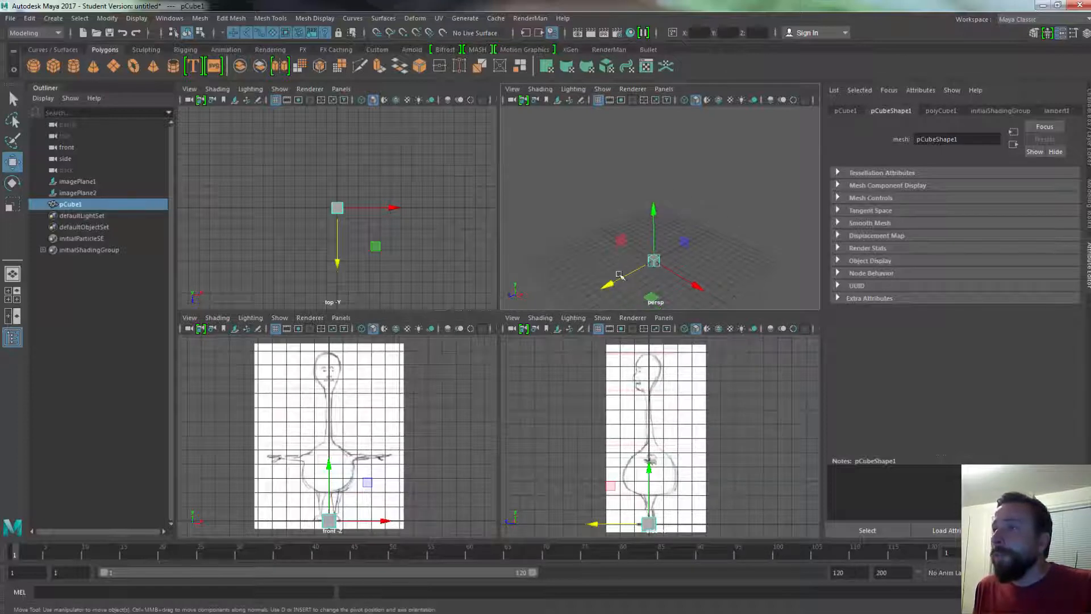
mouse_move(619, 275)
alt+mouse_down()
mouse_move(663, 246)
mouse_move(618, 265)
alt+mouse_up()
drag(657, 468, 653, 420)
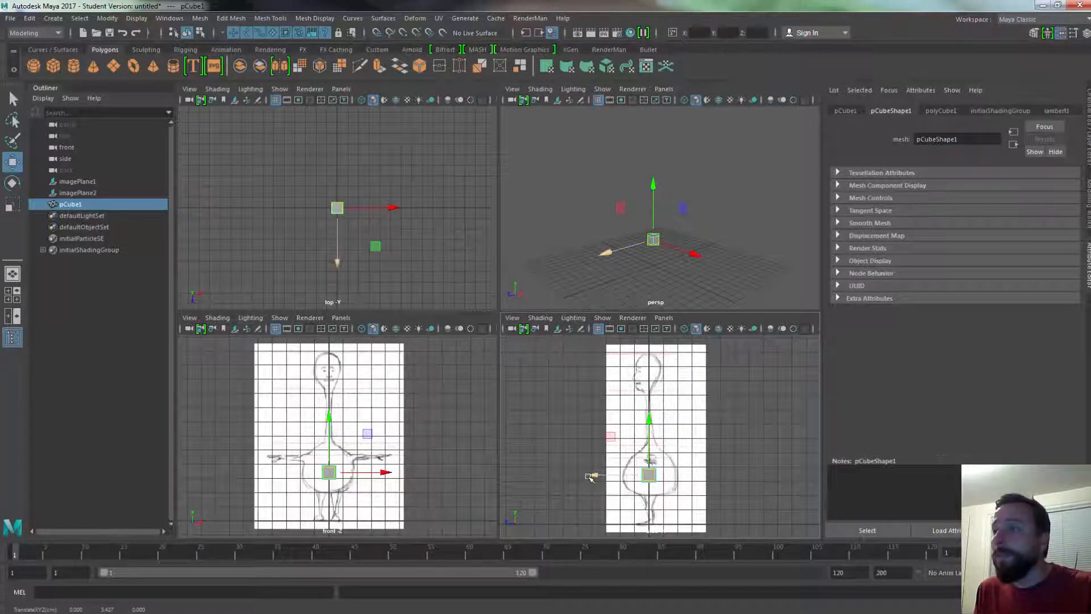
drag(590, 476, 603, 473)
Scale the cube up uniformly to roughly fill the torso, and fine-tune its depth and height against the side drawing
key(r)
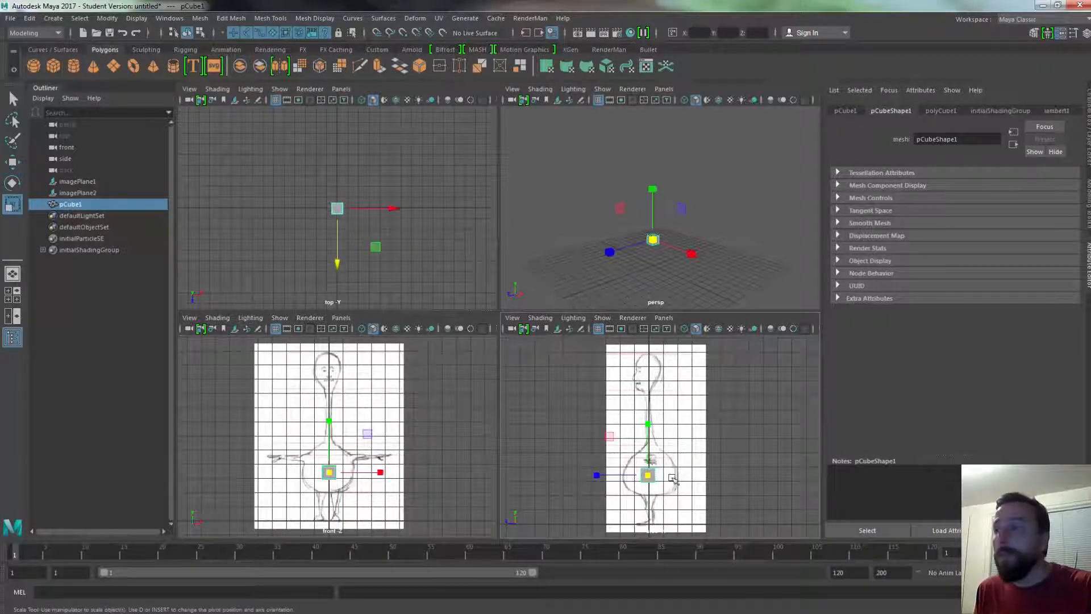
drag(651, 475, 673, 464)
key(w)
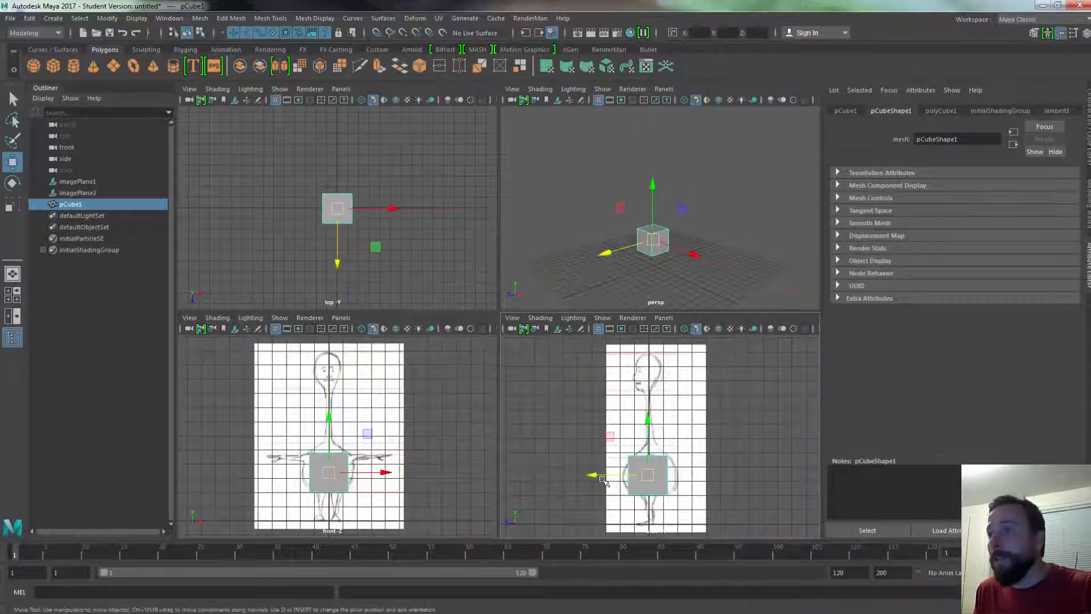
drag(594, 475, 598, 475)
drag(652, 419, 651, 417)
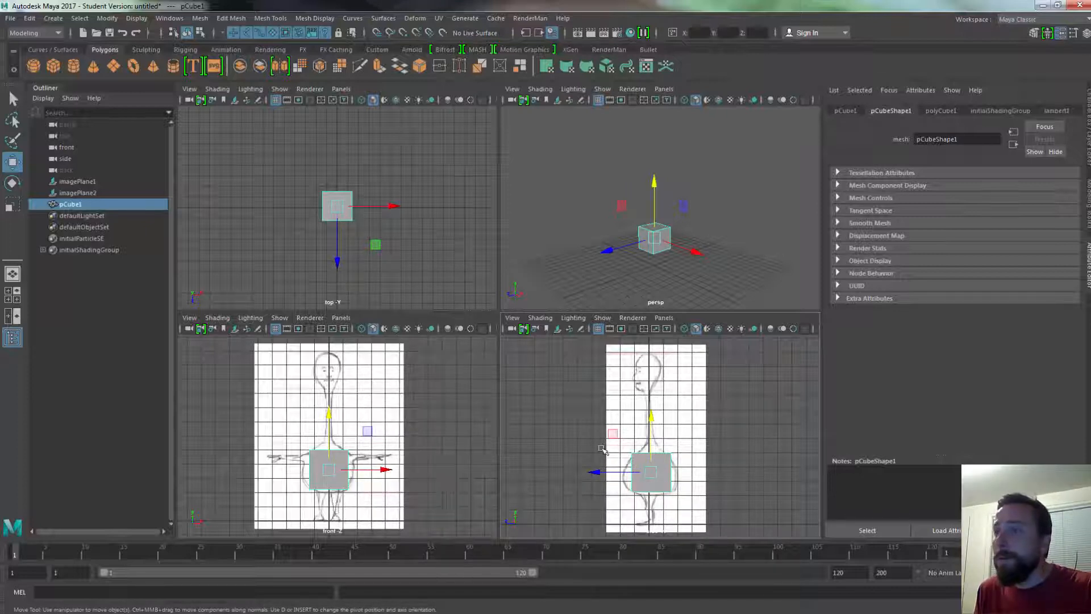
drag(653, 420, 651, 422)
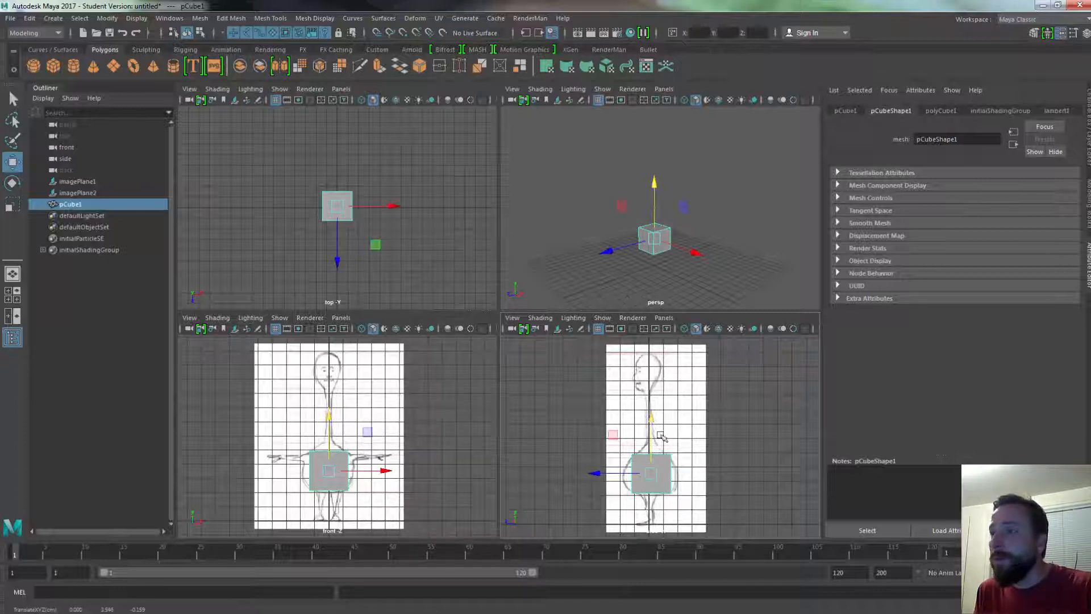
Frame the torso cube up close at an angle in the perspective view
middle_click(588, 232)
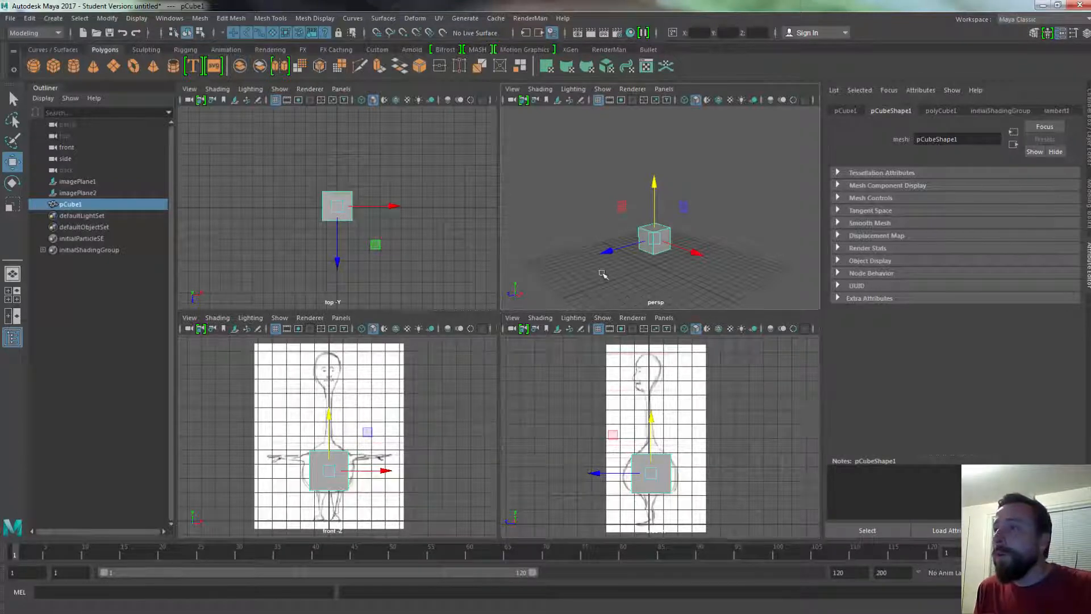
scroll(689, 233, up, 5)
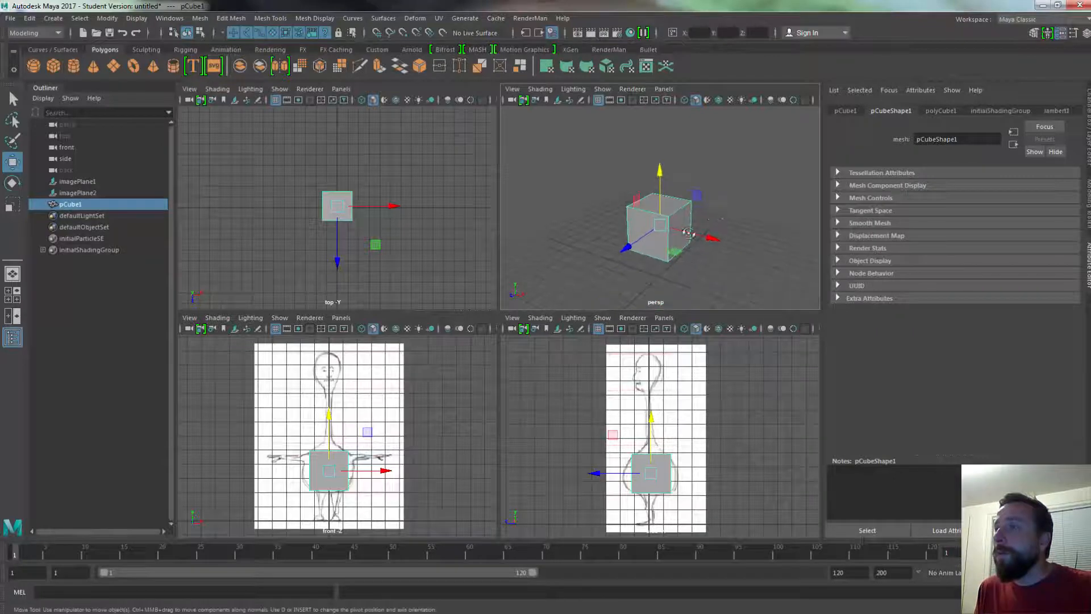
mouse_move(688, 233)
alt+mouse_down()
mouse_move(769, 220)
mouse_move(669, 232)
alt+mouse_up()
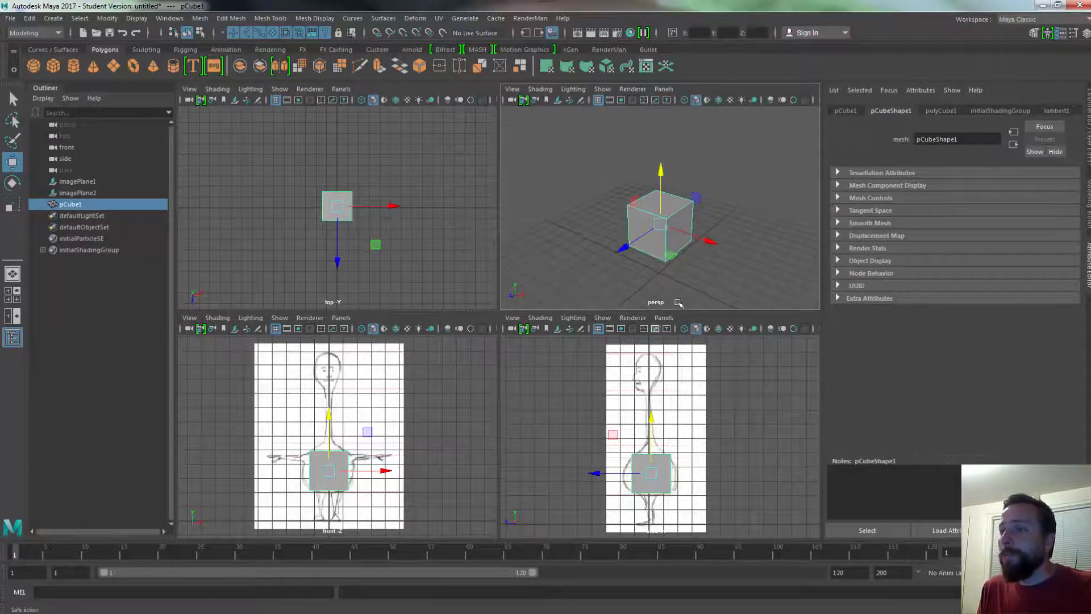
scroll(678, 302, up, 4)
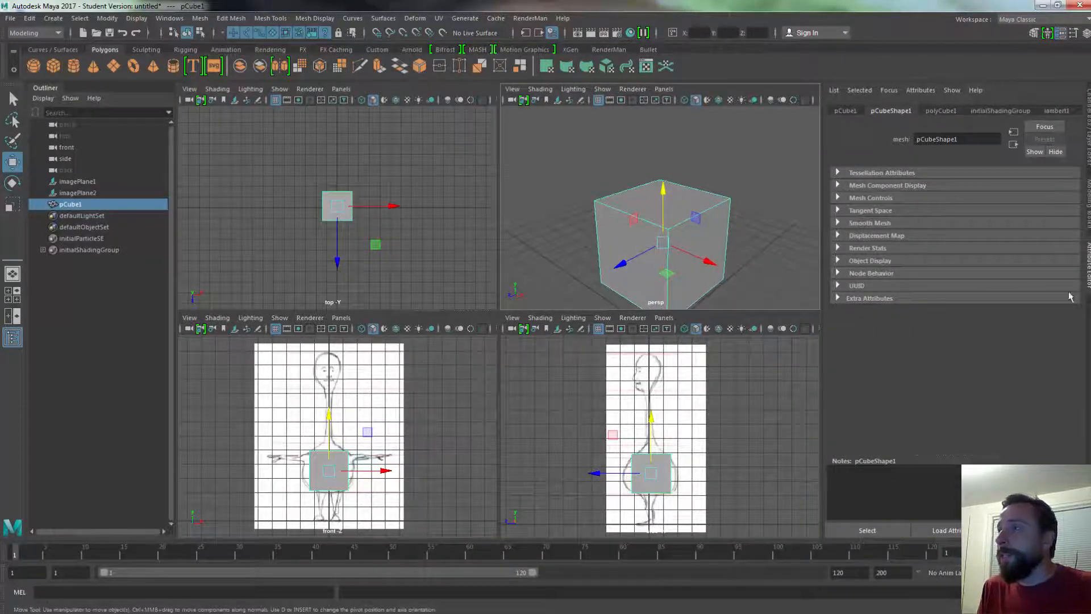
Enable multi-component selection and Multi-Cut a vertical edge loop around the middle of the torso cube
click(1087, 206)
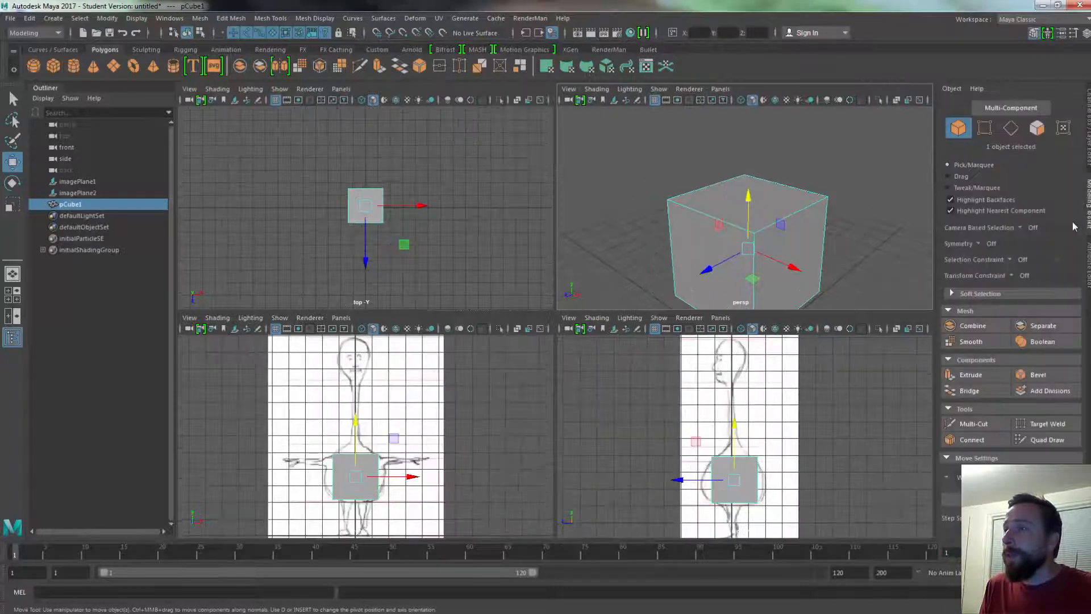
alt+drag(680, 236, 686, 251)
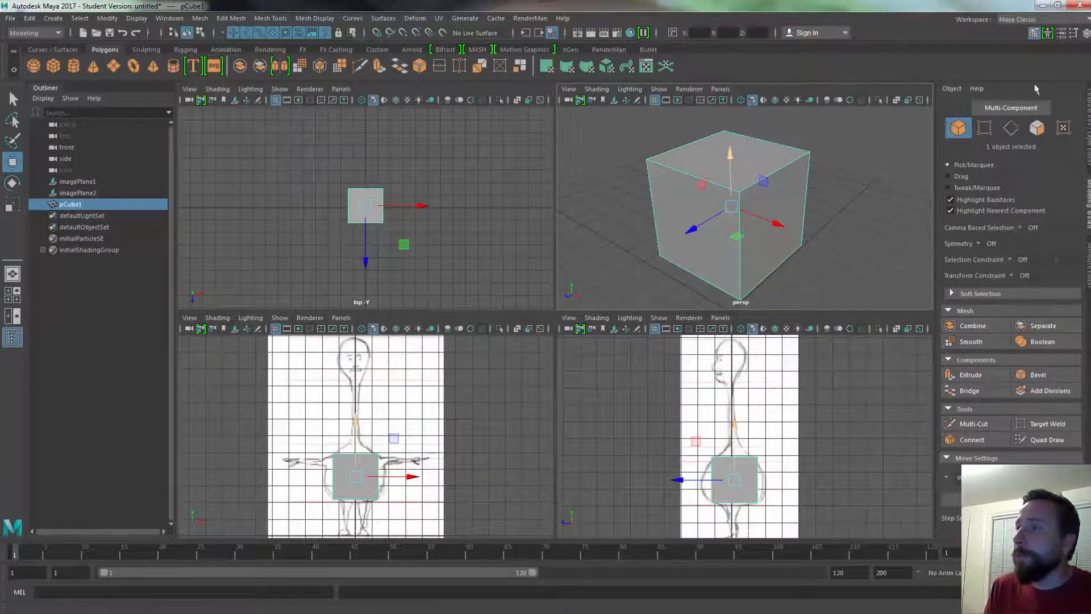
click(1003, 109)
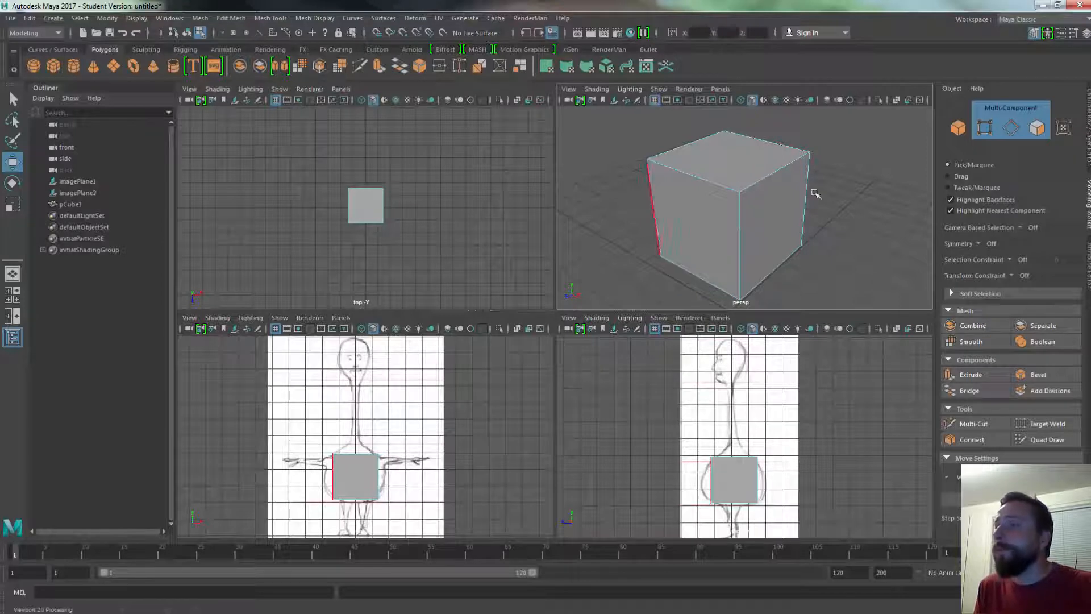
alt+drag(815, 193, 835, 227)
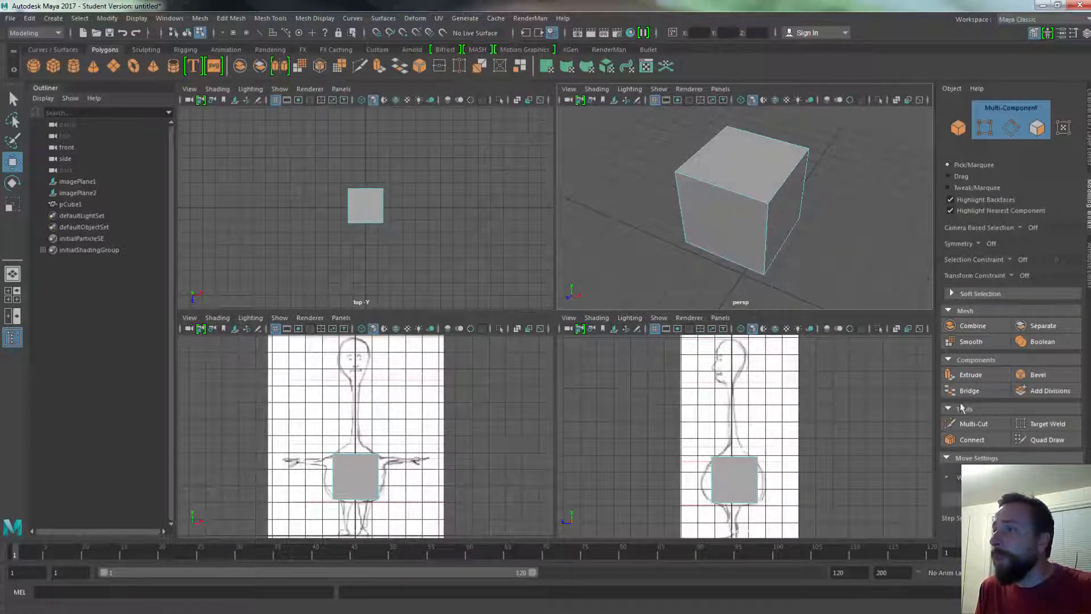
click(973, 423)
alt+drag(714, 191, 753, 201)
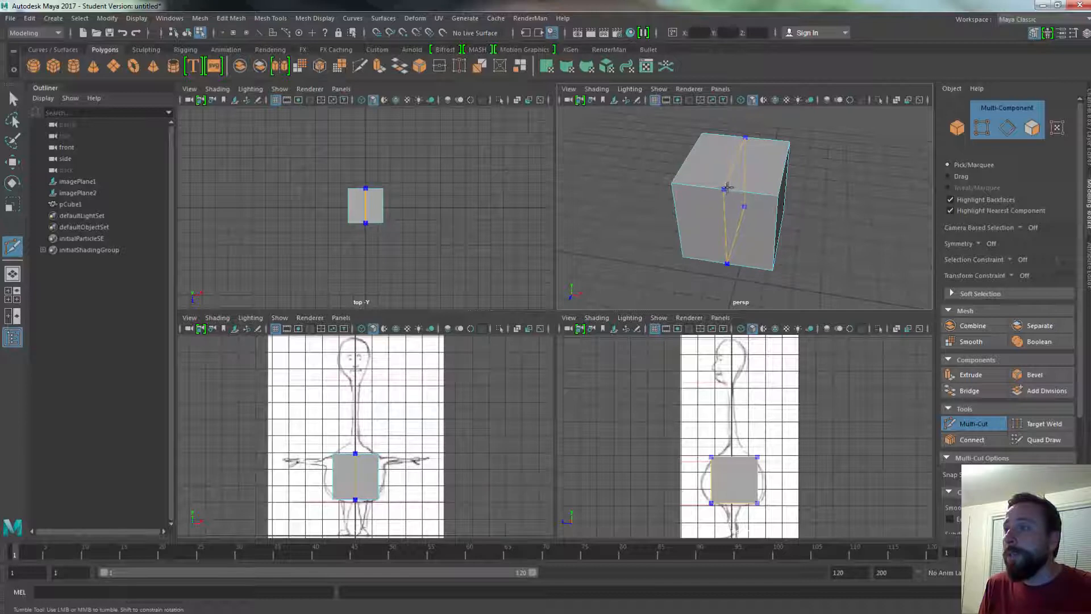
key(Return)
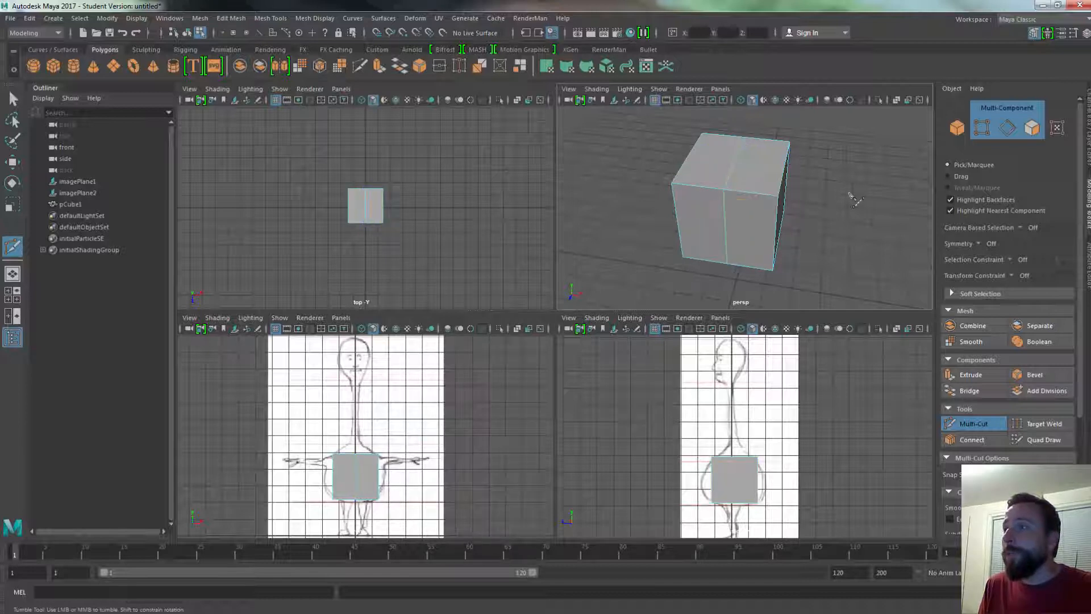
Select the four vertices of the central loop and scale them outward so the cube bulges along its midline
alt+drag(699, 253, 736, 273)
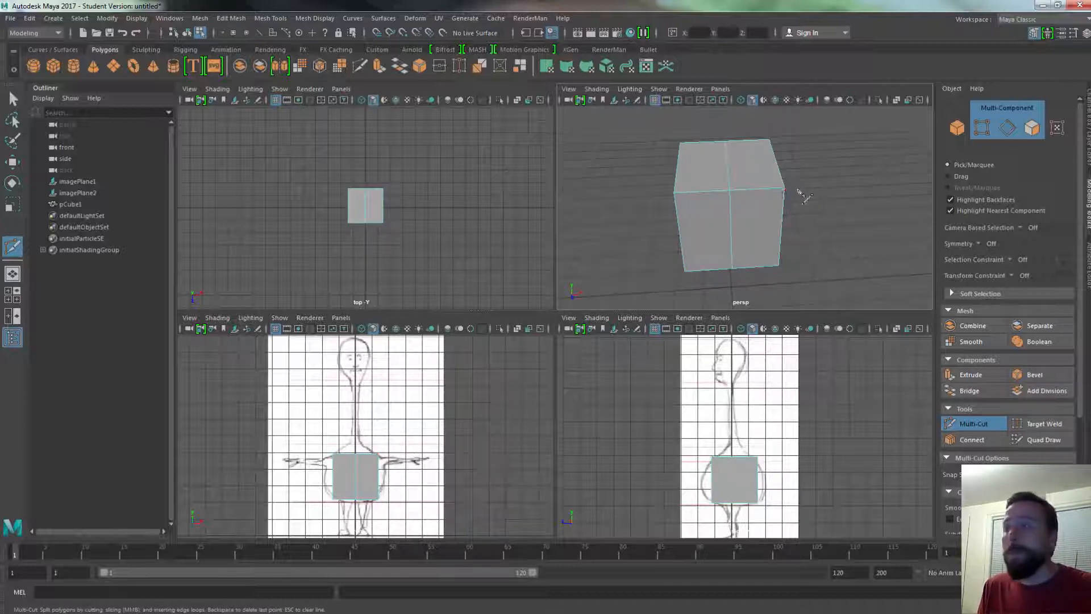
key(q)
drag(736, 313, 736, 313)
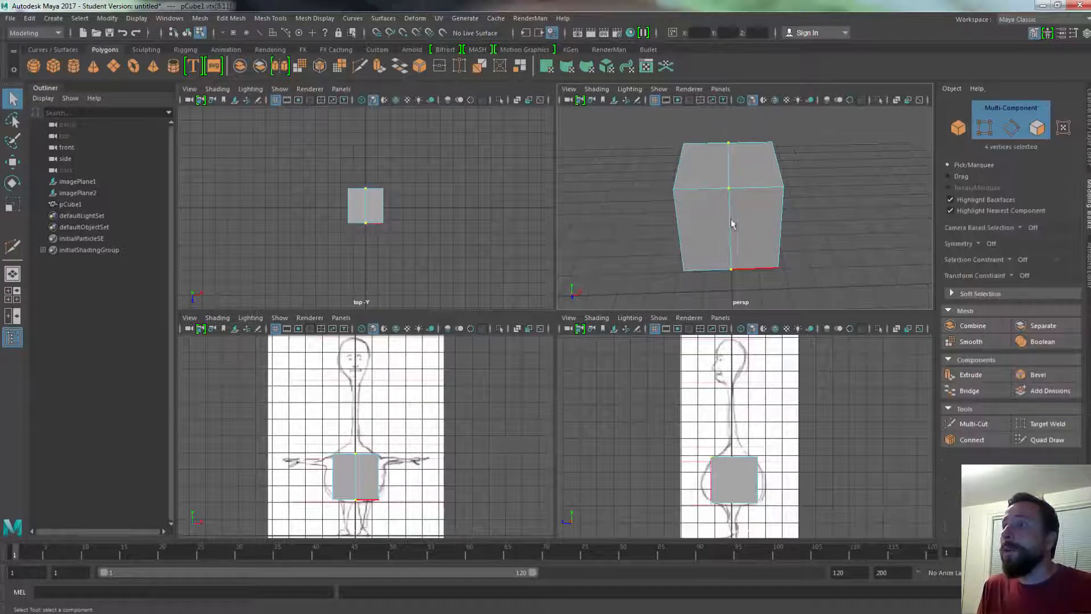
key(r)
alt+drag(758, 263, 717, 219)
alt+drag(781, 250, 955, 256)
Move the front and back corner vertices in the side view to follow the drawn torso outline
scroll(693, 430, up, 5)
alt+middle_drag(696, 449, 704, 378)
drag(676, 372, 717, 409)
key(w)
drag(642, 392, 650, 392)
drag(796, 369, 716, 394)
drag(797, 492, 759, 449)
drag(771, 473, 768, 466)
drag(680, 487, 713, 455)
drag(696, 473, 780, 464)
Select the two top centre vertices in the front view and lower them slightly toward the shoulder line
scroll(369, 515, up, 5)
alt+middle_drag(368, 519, 344, 450)
drag(393, 433, 355, 363)
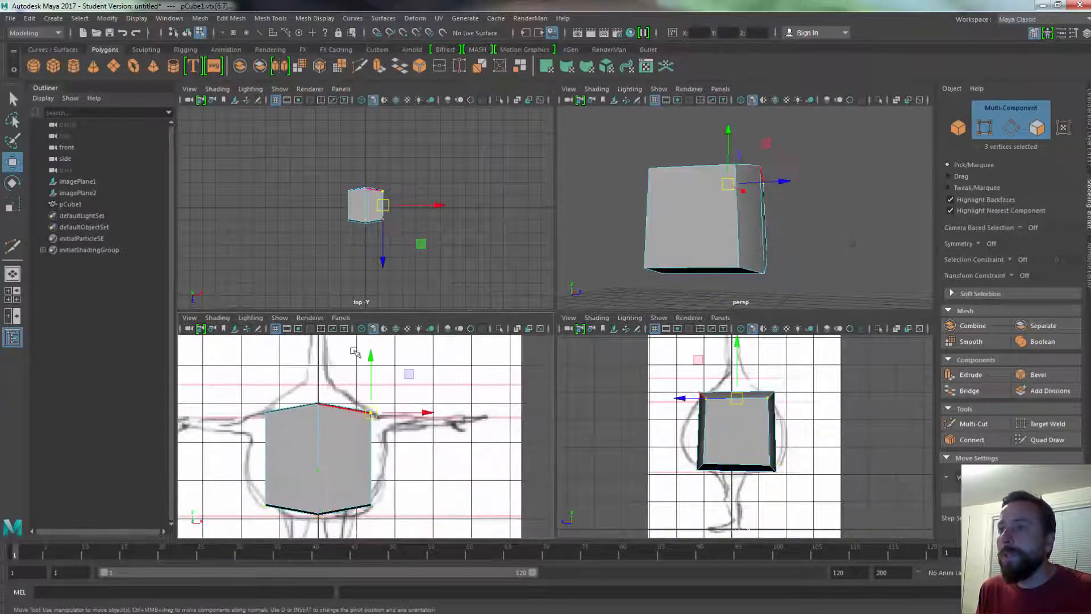
drag(295, 382, 344, 440)
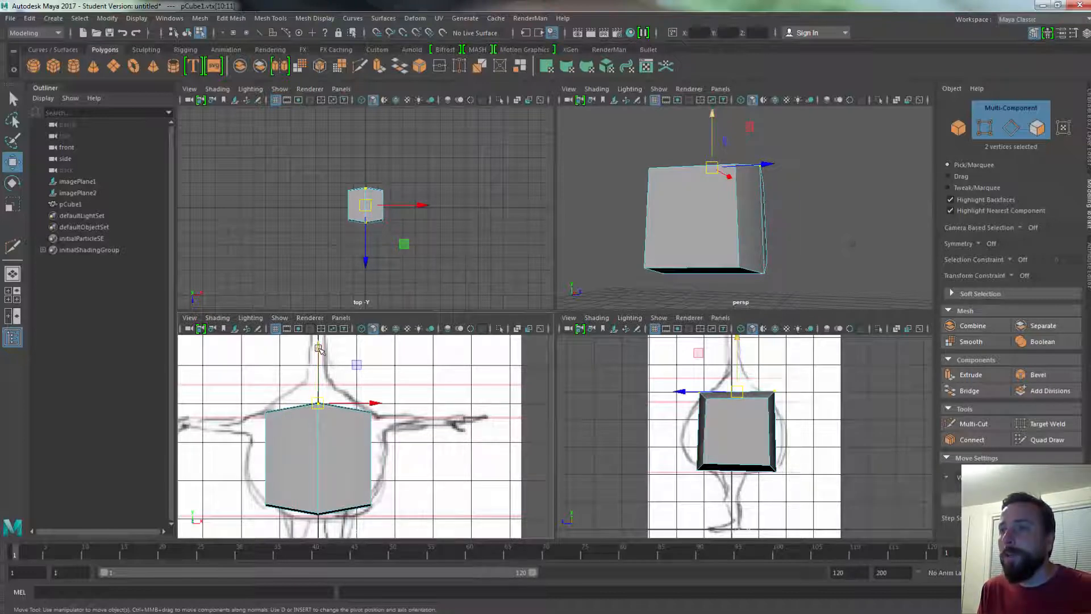
mouse_move(318, 388)
mouse_down()
mouse_move(317, 353)
mouse_move(317, 395)
mouse_up()
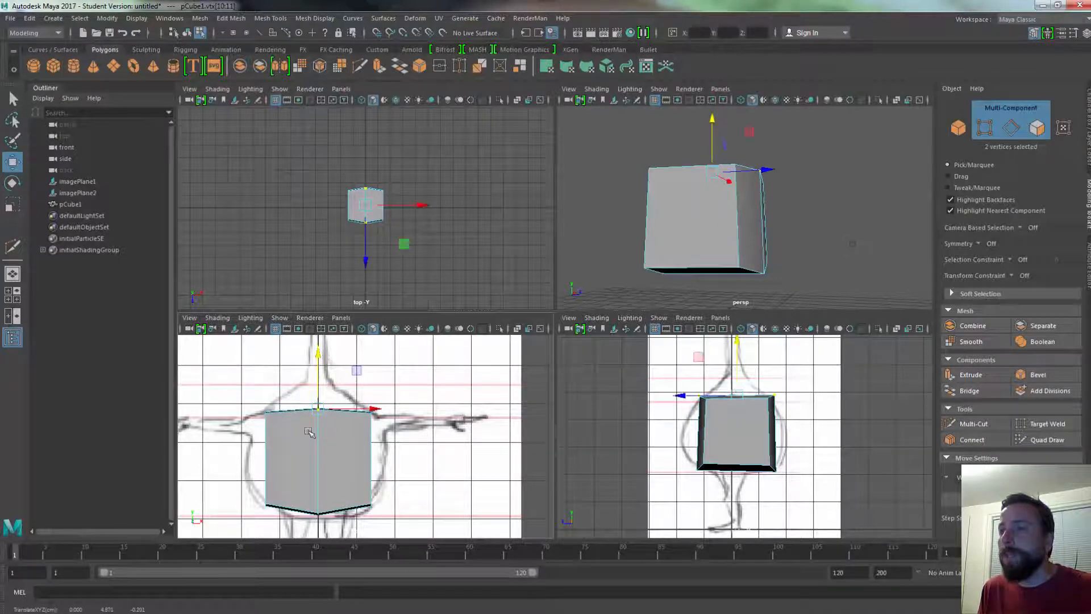
Multi-Cut a horizontal edge loop around the middle of the torso and scale it outward to match the drawn belly
alt+drag(752, 230, 645, 247)
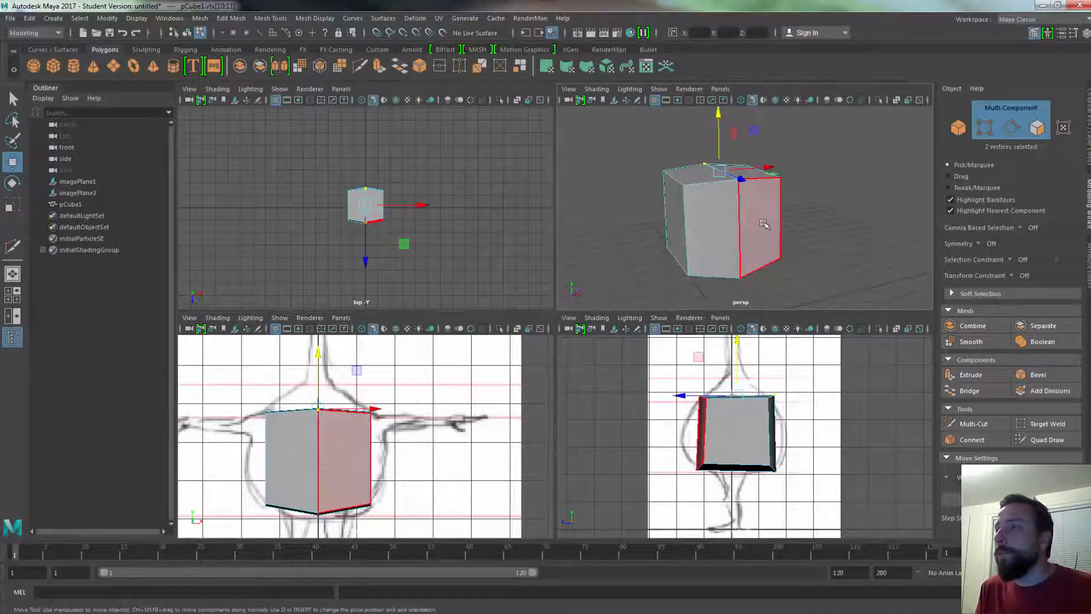
key(ctrl+shift+x)
alt+drag(741, 231, 702, 221)
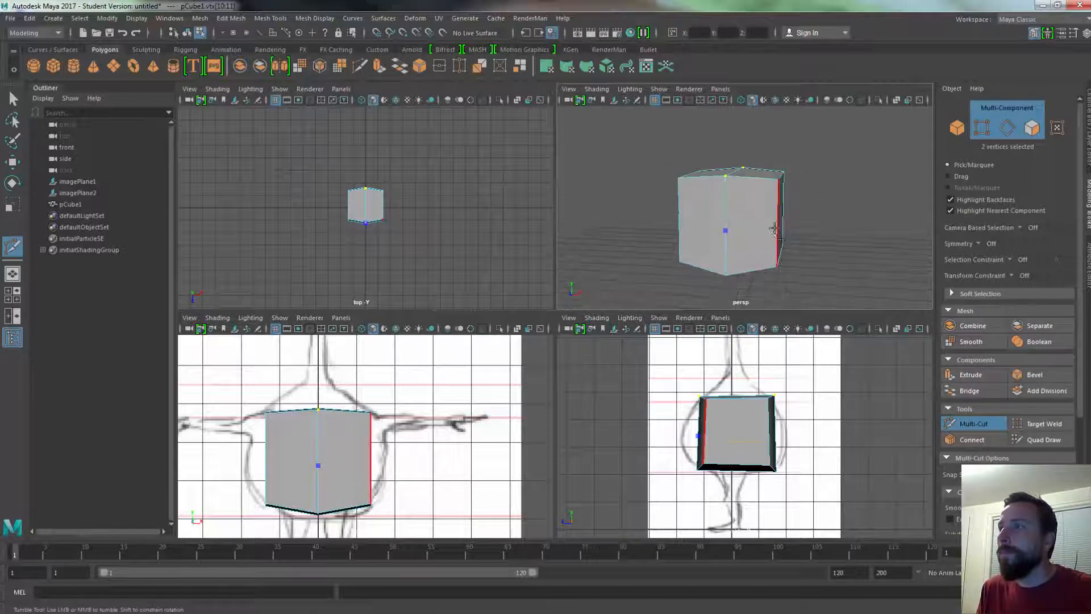
ctrl+click(776, 221)
key(r)
drag(707, 433, 684, 433)
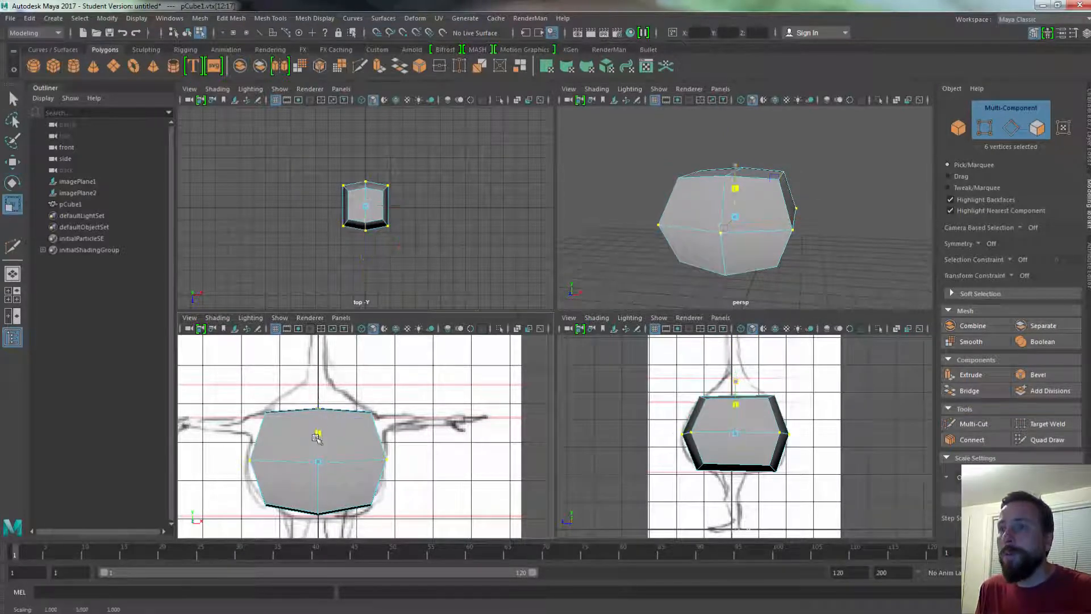
drag(369, 461, 372, 460)
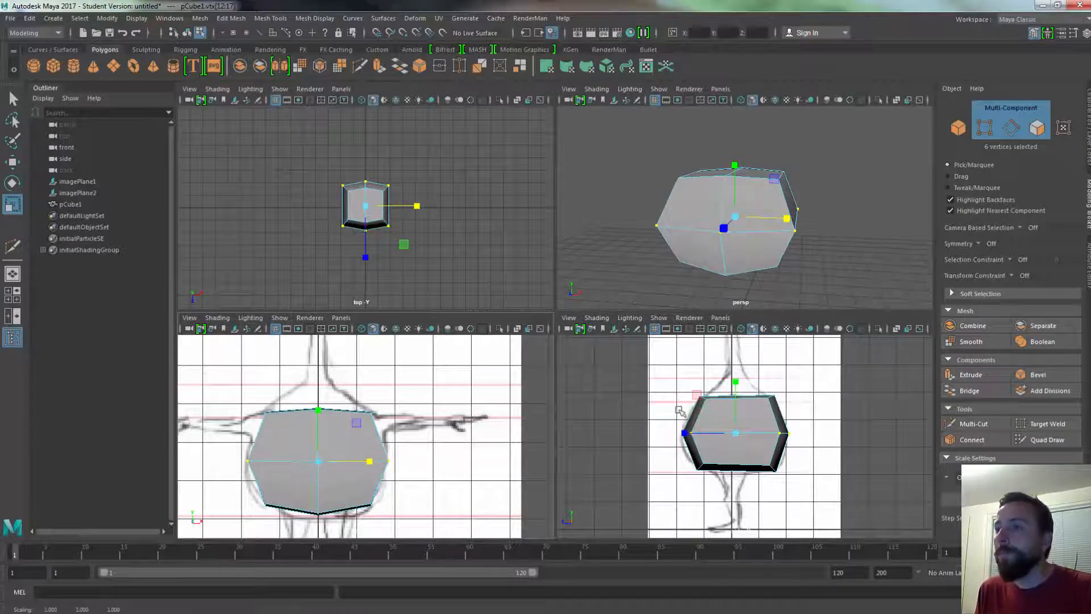
Select the two top faces of the torso and extrude them upward with a Local Translate Z of 0.533
scroll(795, 421, up, 2)
alt+middle_drag(795, 420, 716, 386)
alt+drag(759, 268, 704, 284)
click(748, 193)
shift+click(756, 219)
alt+drag(733, 250, 773, 242)
click(969, 375)
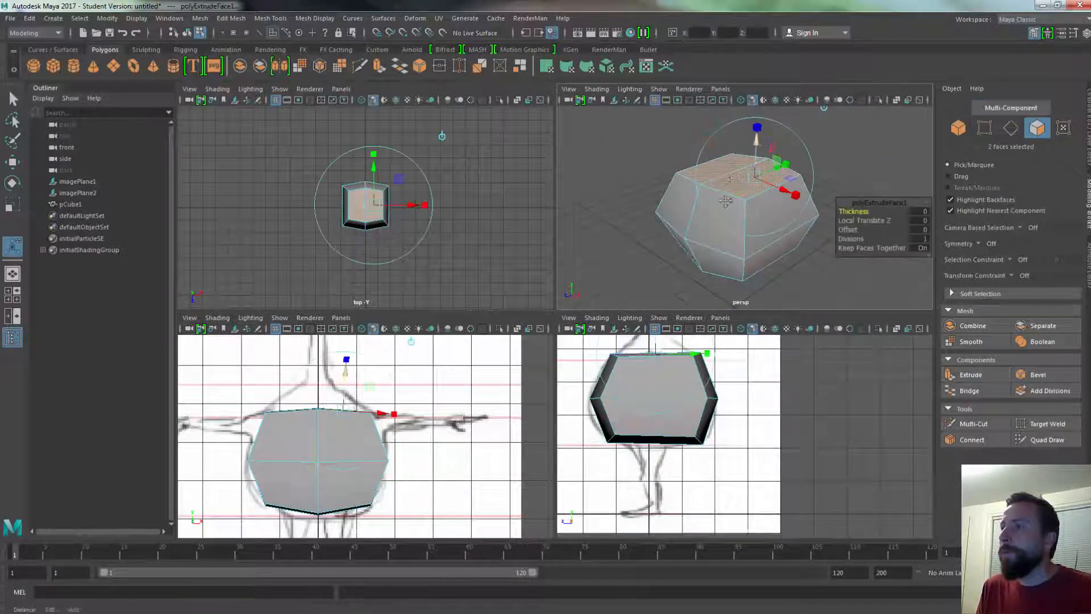
mouse_move(730, 200)
mouse_down()
mouse_move(732, 181)
mouse_move(730, 191)
mouse_up()
alt+middle_drag(325, 425, 332, 450)
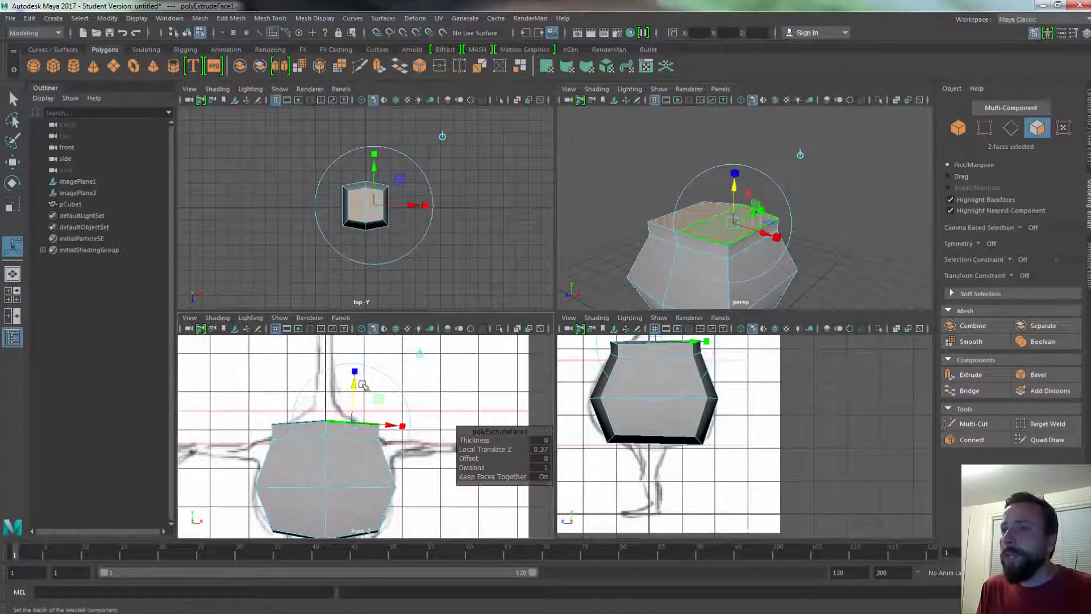
drag(354, 382, 372, 365)
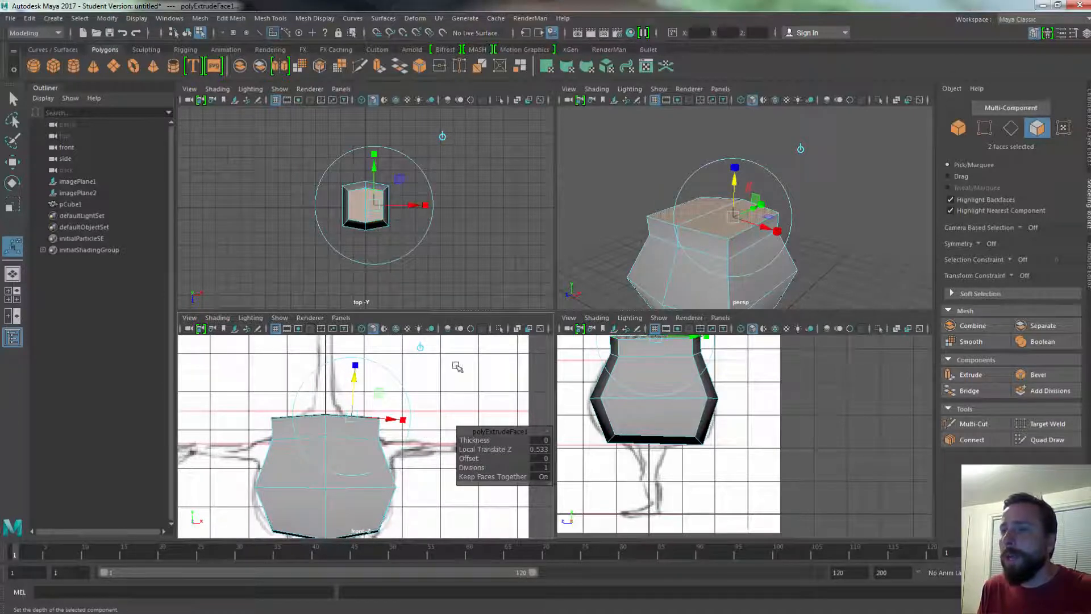
Scale the extruded top faces inward, adjusting depth and width to match the drawn shoulders
ctrl+drag(355, 366, 347, 402)
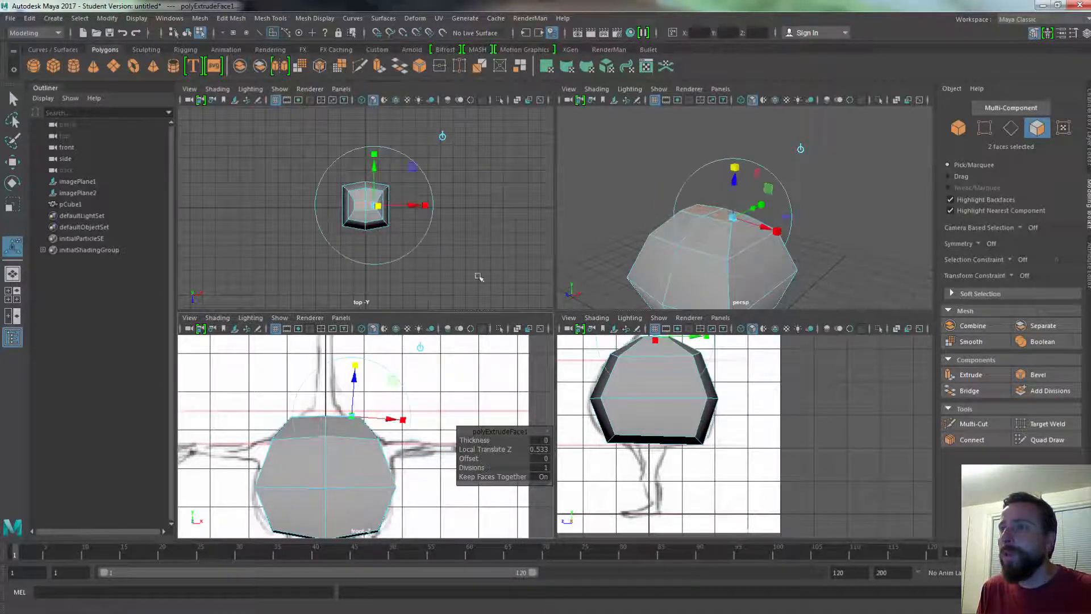
alt+drag(733, 270, 784, 241)
alt+middle_drag(707, 352, 715, 403)
drag(714, 386, 696, 386)
drag(403, 419, 365, 417)
mouse_move(795, 244)
alt+mouse_down()
mouse_move(650, 234)
mouse_move(796, 248)
alt+mouse_up()
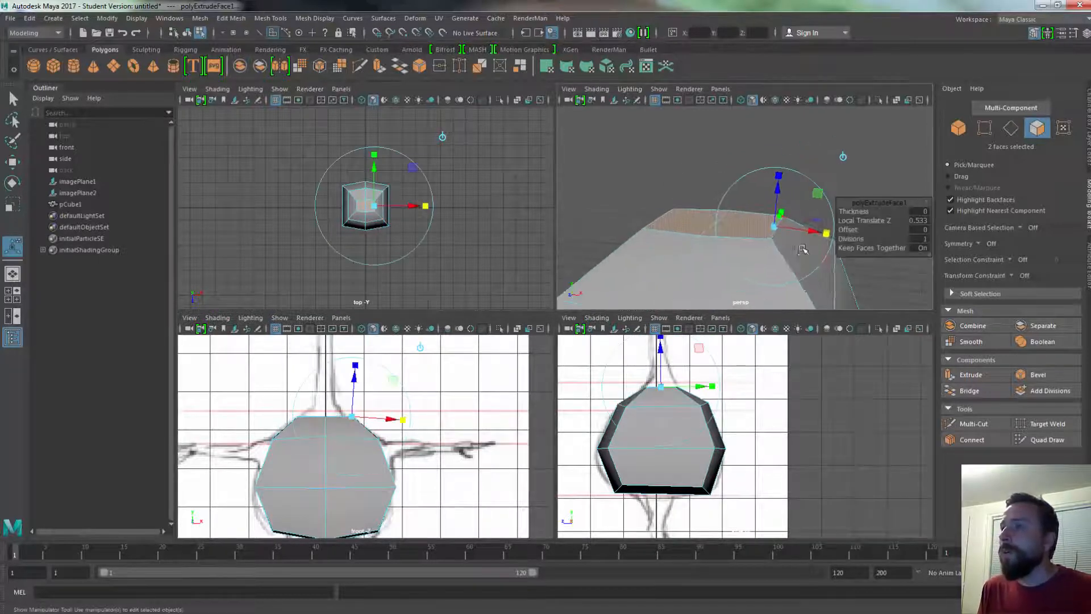
Extrude the top faces again to a Local Translate Z of 0.408 and narrow them to form the neck base
click(971, 377)
drag(744, 188, 750, 130)
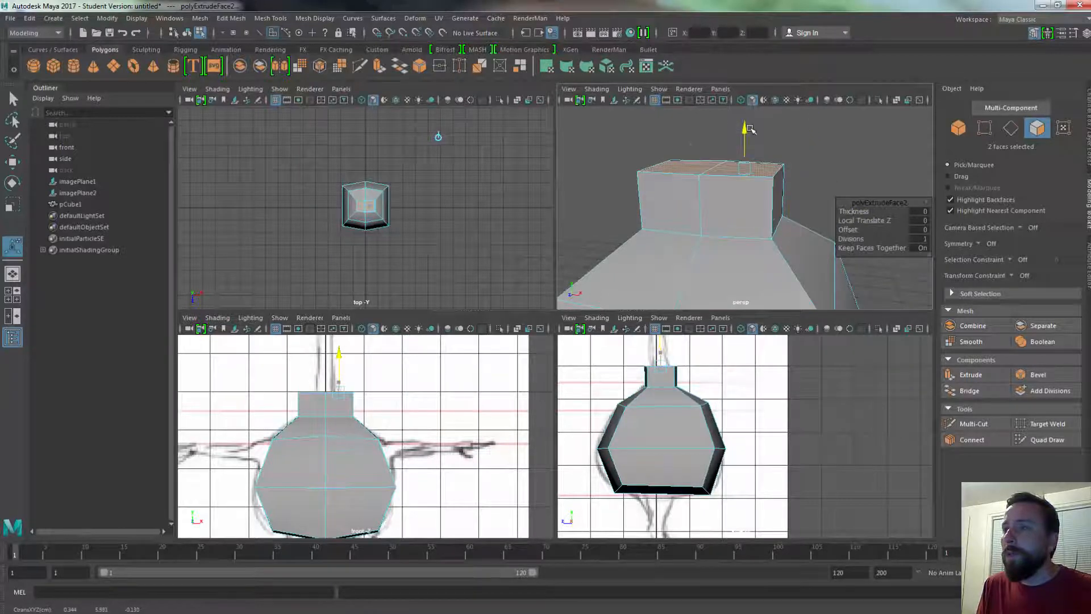
key(t)
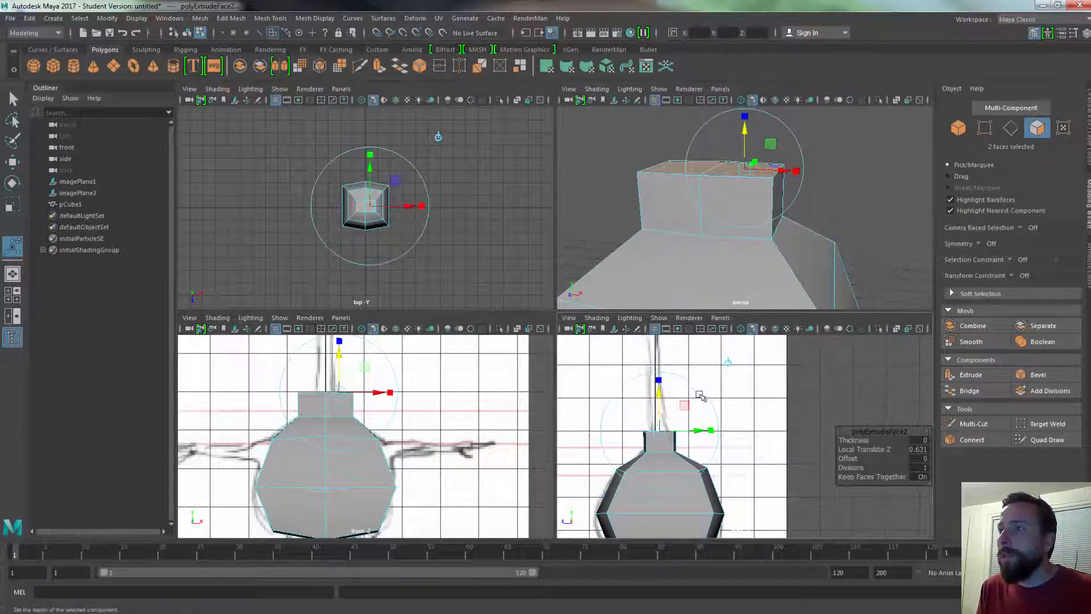
drag(714, 434, 695, 427)
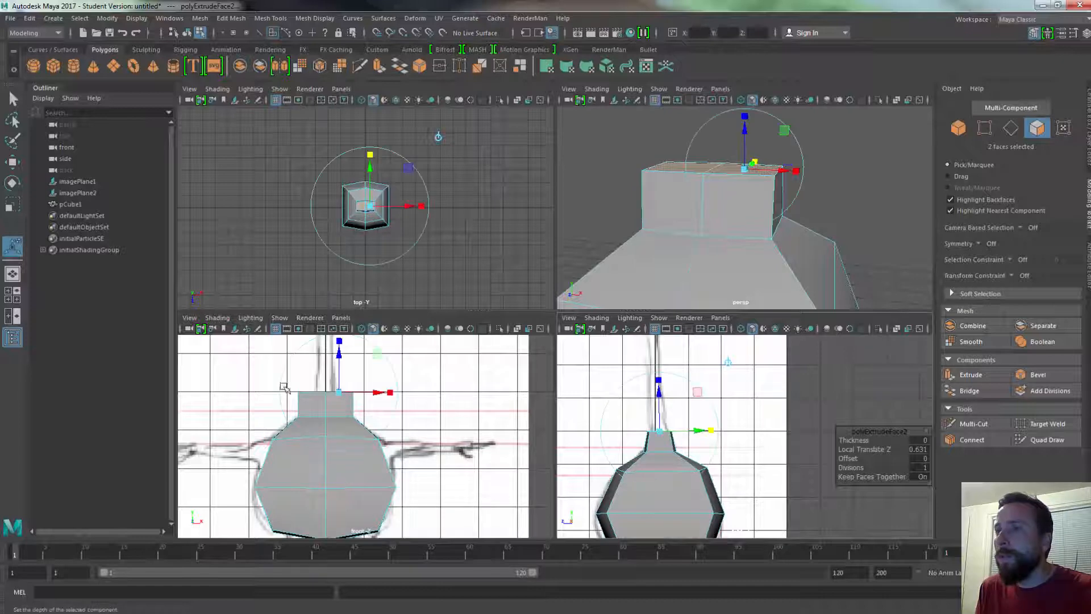
drag(392, 391, 335, 389)
drag(340, 351, 339, 361)
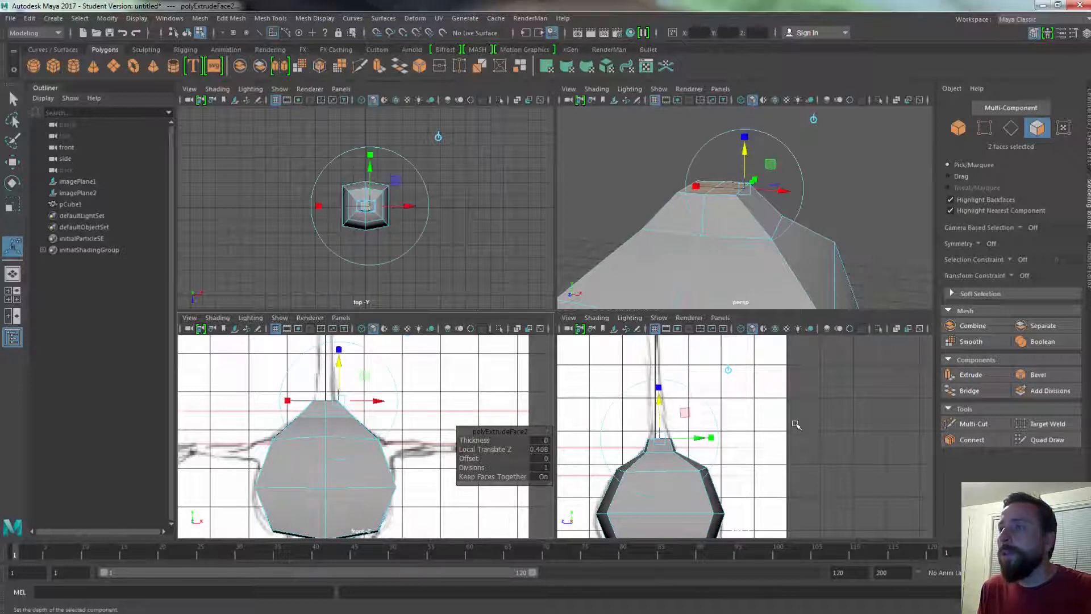
Extrude the top faces up the neck with a Local Translate Z of 1.388 and taper their depth and width
alt+right_drag(796, 425, 723, 383)
alt+middle_drag(710, 394, 708, 410)
alt+right_drag(639, 447, 673, 450)
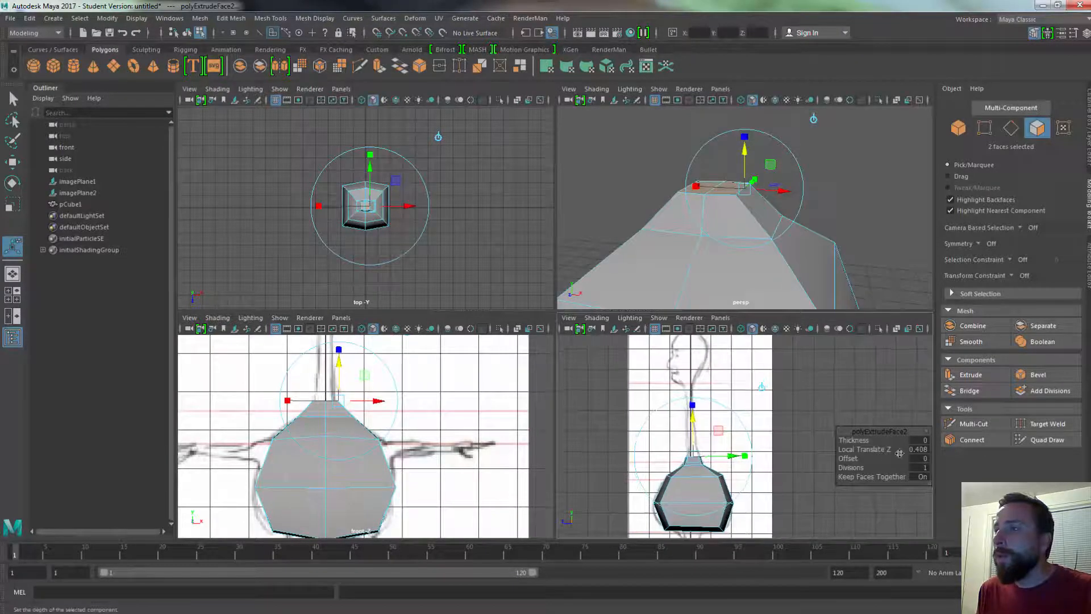
click(967, 375)
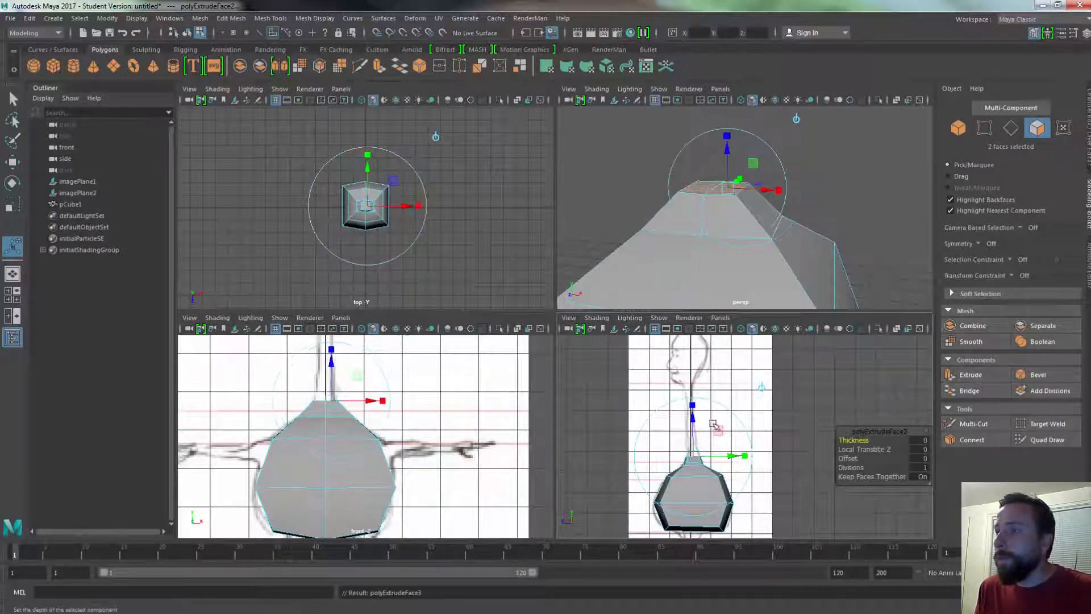
drag(694, 419, 691, 389)
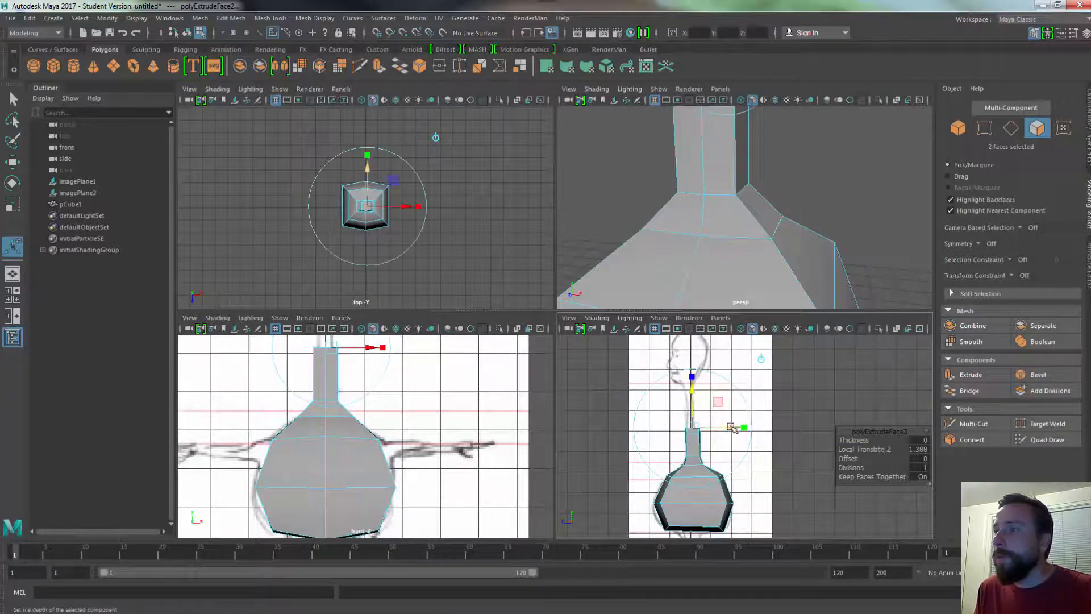
drag(732, 428, 729, 427)
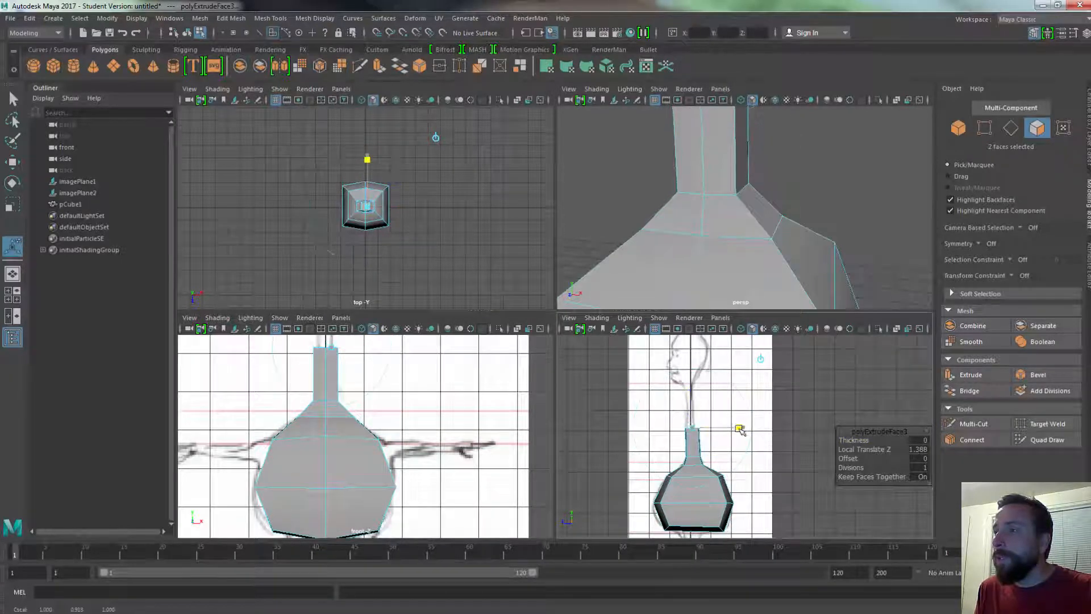
alt+middle_drag(381, 348, 397, 418)
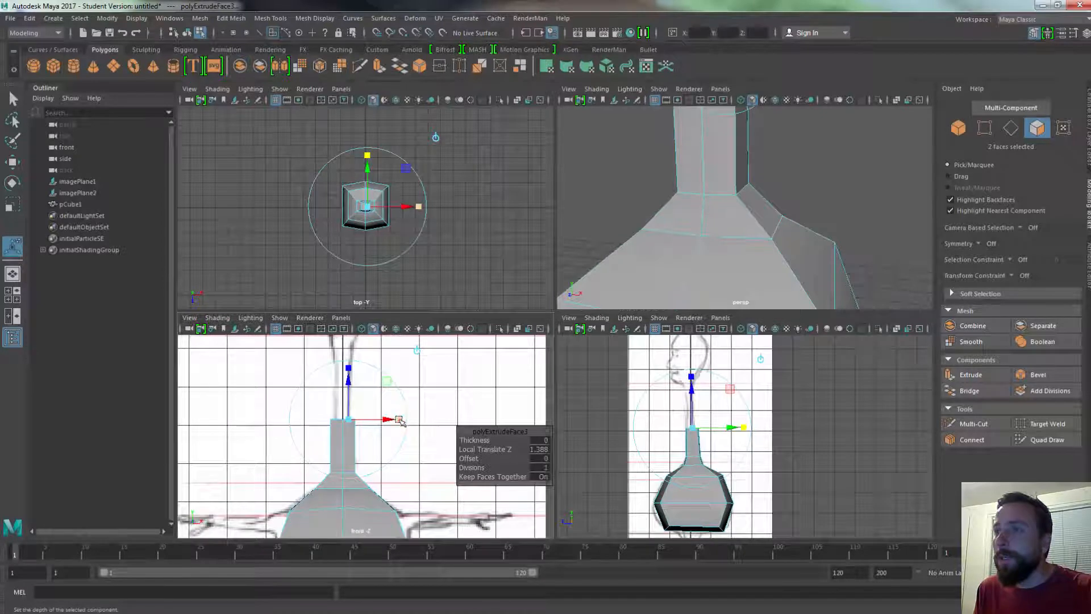
drag(400, 419, 372, 424)
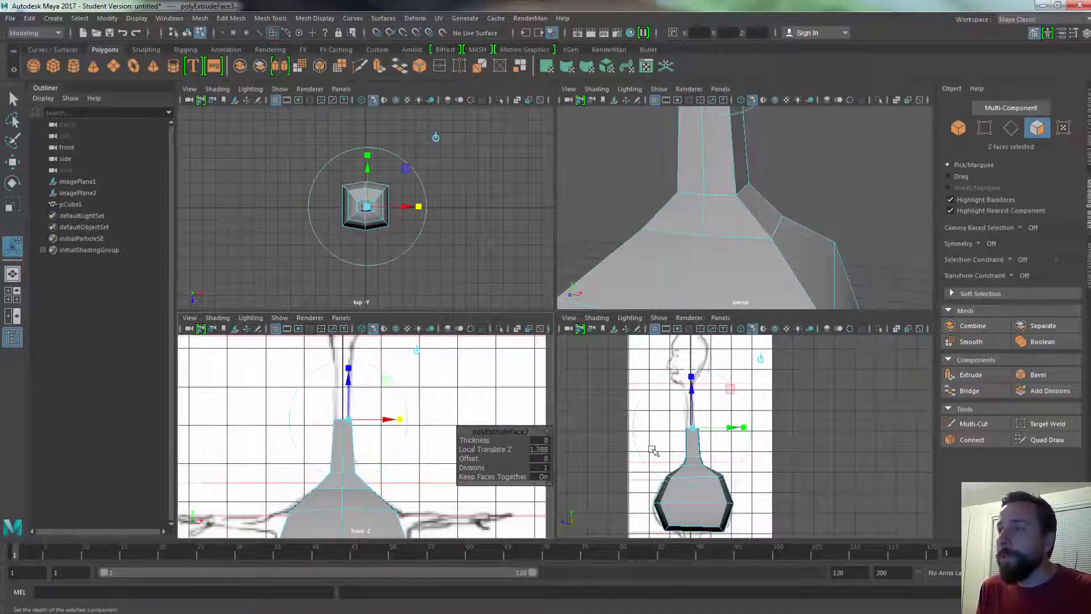
Raise the neck extrusion to a Local Translate Z of 1.447 and fine-tune its depth and width against the drawings
drag(694, 394, 694, 391)
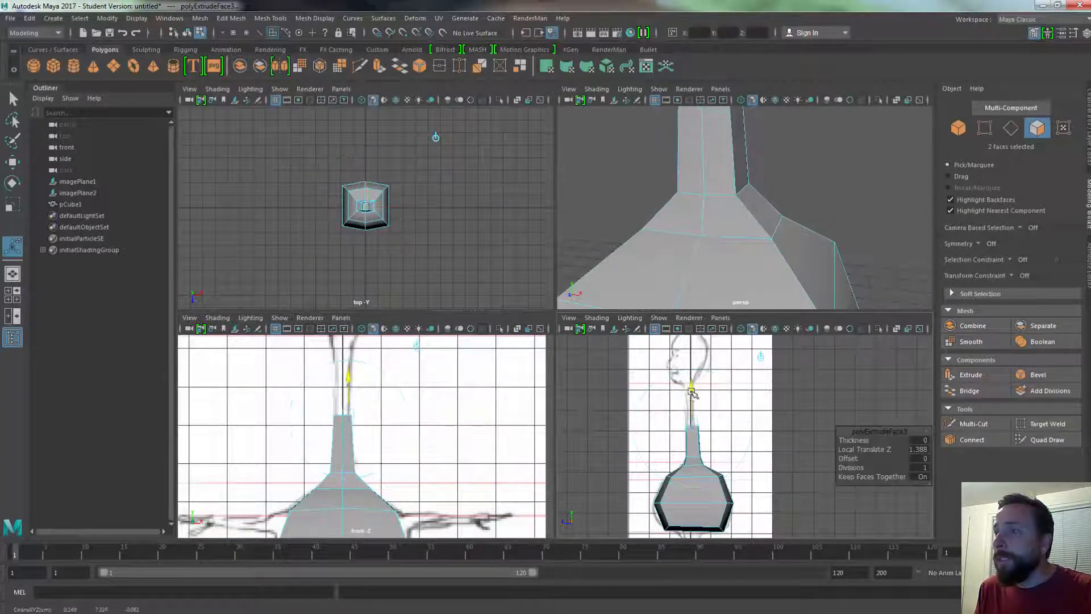
scroll(738, 431, up, 5)
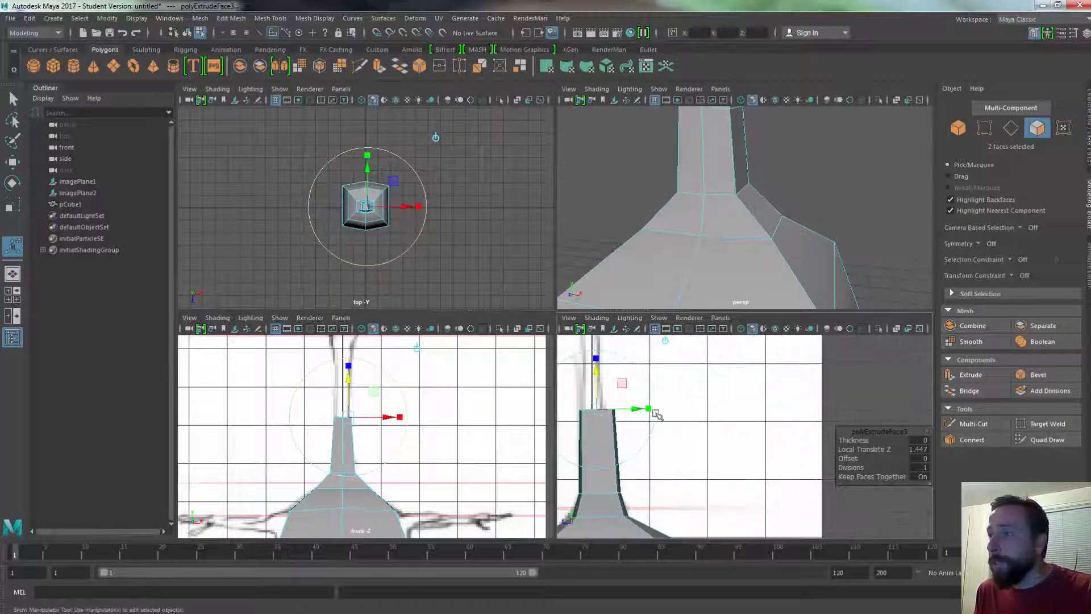
mouse_move(741, 425)
mouse_down()
mouse_move(730, 425)
mouse_move(750, 425)
mouse_move(741, 426)
mouse_up()
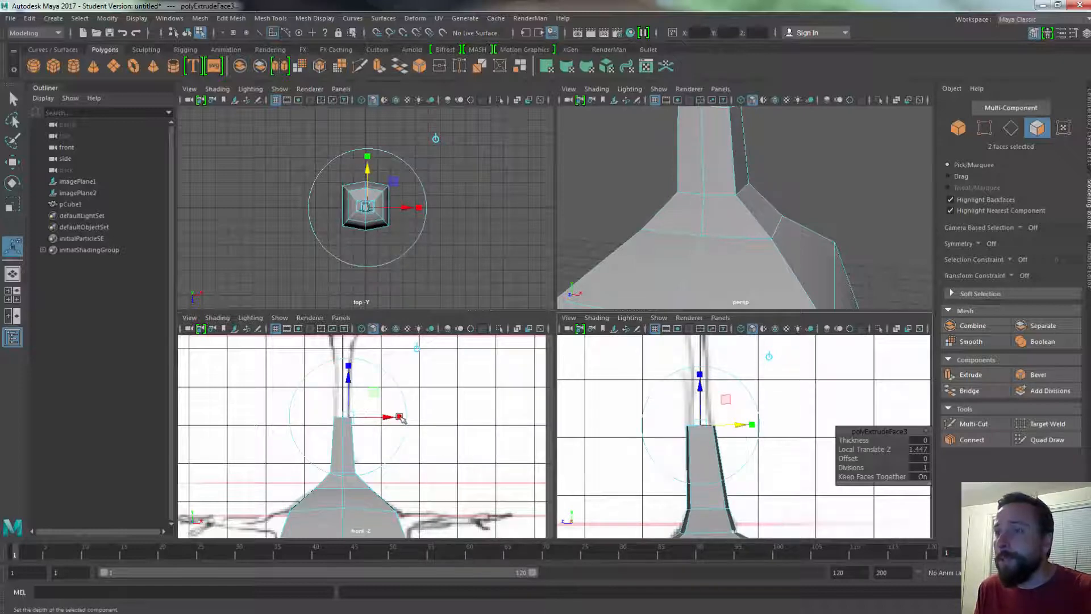
drag(400, 418, 397, 418)
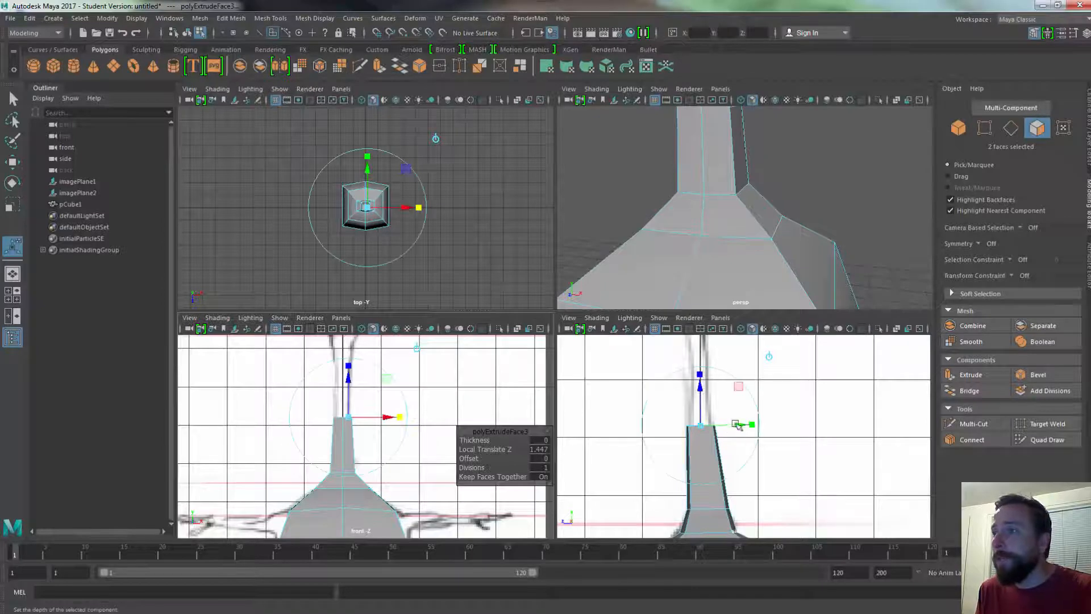
Frame the neck and the drawn head together in the side view
alt+right_drag(737, 449, 670, 372)
alt+middle_drag(635, 431, 653, 455)
alt+right_drag(653, 455, 690, 455)
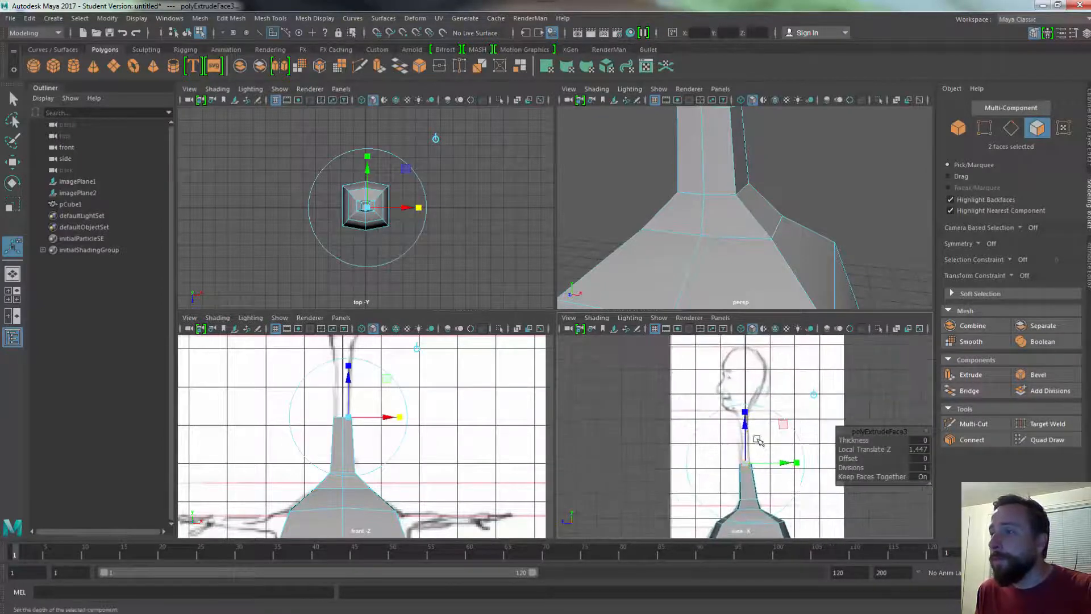
Extrude the top faces further up the neck with a Local Translate Z of 1.288 and shift them to follow the side drawing
drag(745, 428, 739, 398)
drag(779, 434, 780, 435)
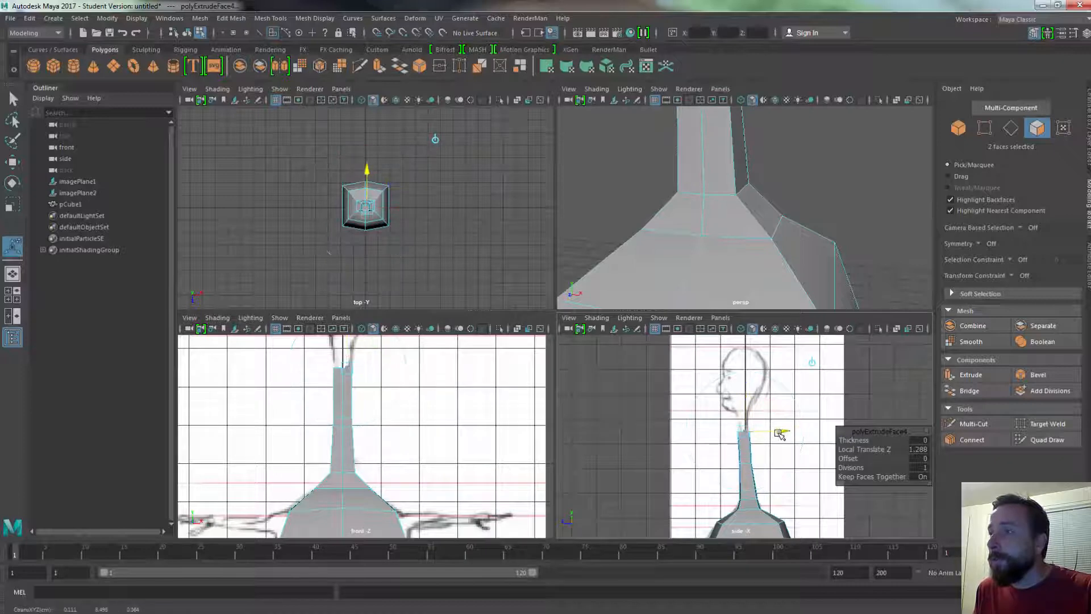
alt+right_drag(683, 447, 733, 437)
drag(784, 429, 781, 428)
Extrude the neck's top faces again up to the chin of the drawn head
key(ctrl+e)
drag(398, 369, 401, 342)
alt+middle_drag(351, 383, 352, 496)
alt+right_drag(351, 496, 378, 488)
alt+middle_drag(797, 357, 806, 407)
Extrude the top faces with a Local Translate Z of 0.3 and widen them in depth and width to begin the jaw
key(ctrl+e)
drag(753, 417, 753, 407)
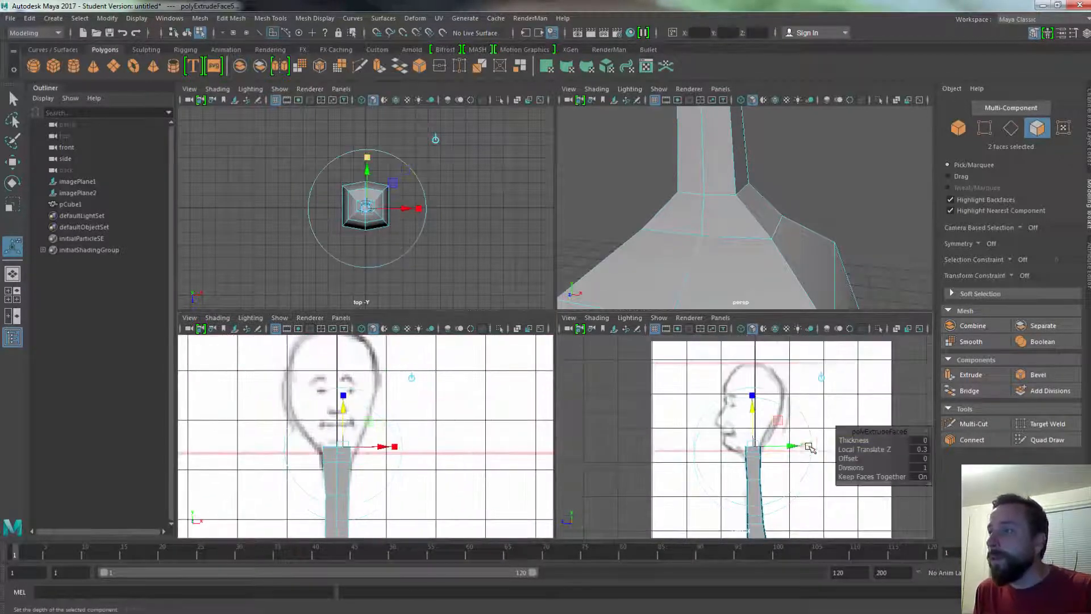
drag(805, 446, 830, 447)
drag(395, 448, 426, 448)
alt+middle_drag(764, 398, 751, 419)
Extrude the top faces with a Local Translate Z of 0.83 and scale them out to the depth and width of the drawn face
key(ctrl+e)
drag(735, 429, 735, 400)
drag(787, 440, 827, 442)
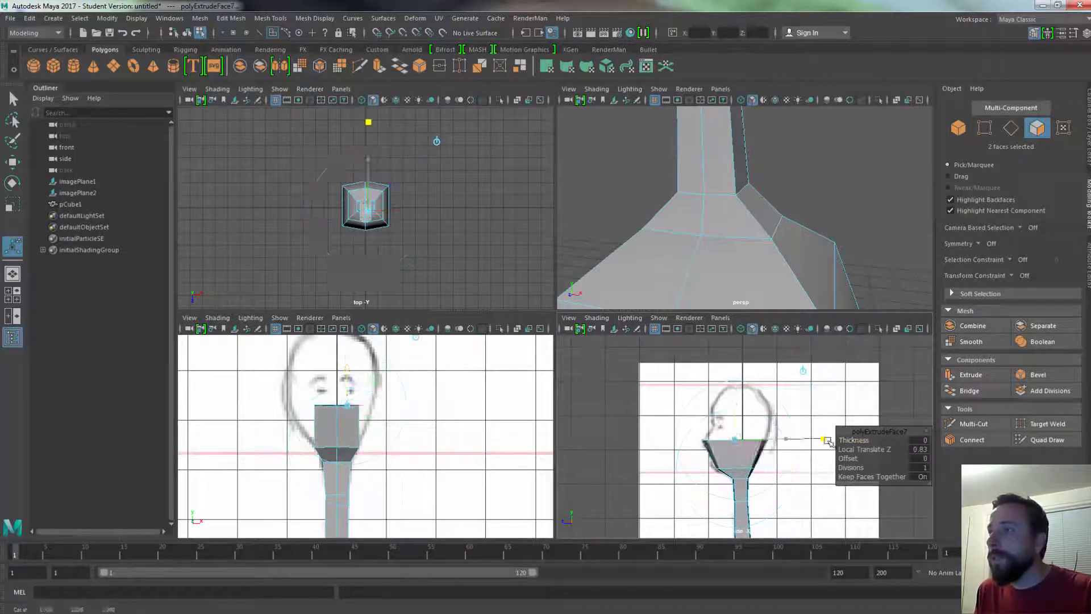
drag(423, 410, 476, 405)
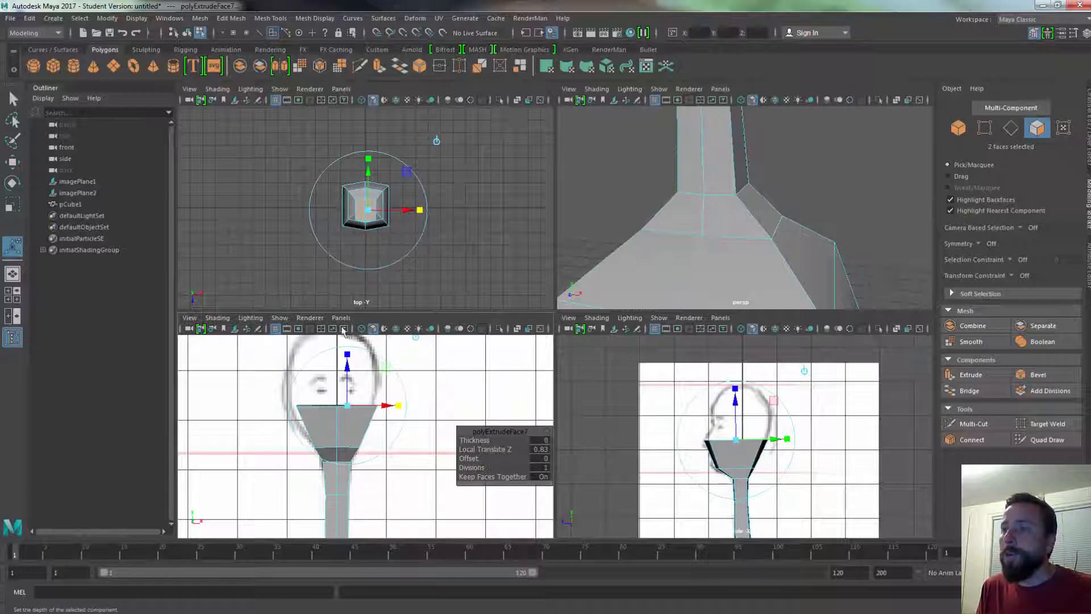
alt+middle_drag(374, 467, 367, 472)
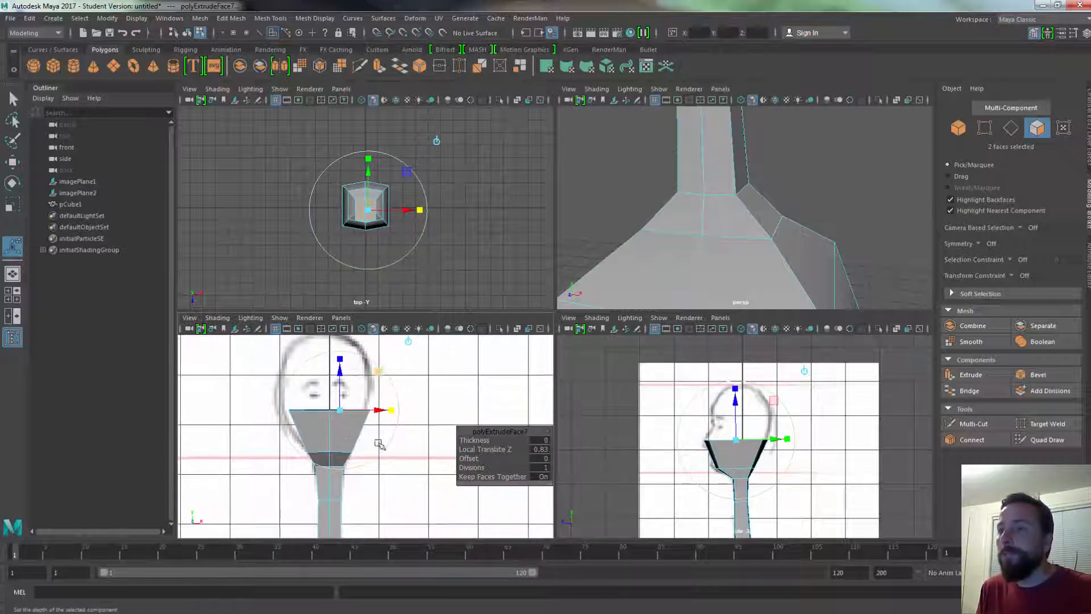
alt+middle_drag(381, 352, 356, 371)
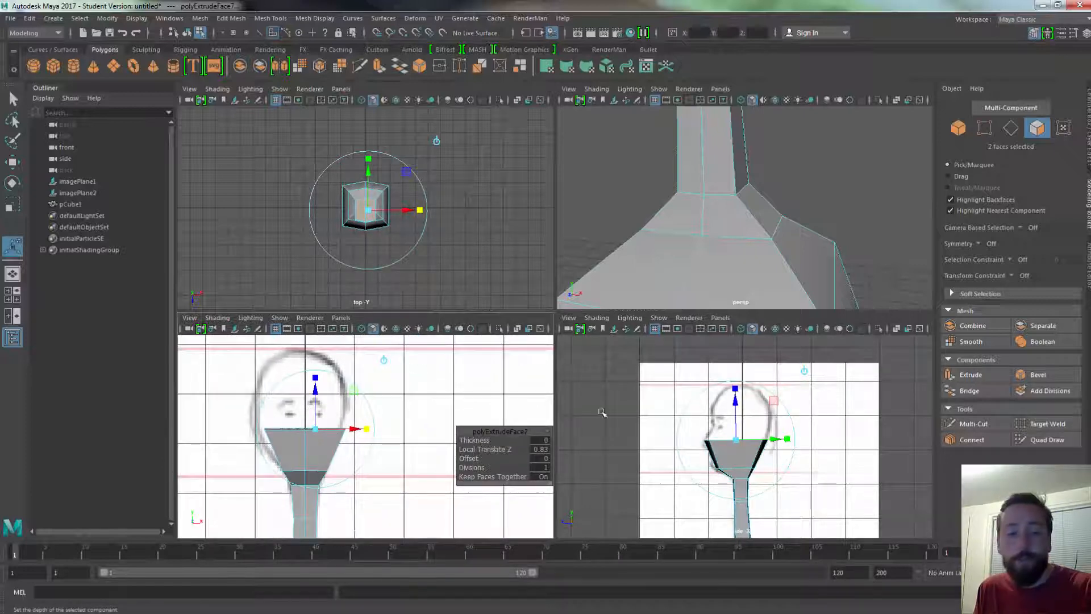
Extrude the head faces upward with a Local Translate Z of 0.878, shift them back and adjust the face's front vertices in depth
key(ctrl+e)
drag(735, 404, 736, 373)
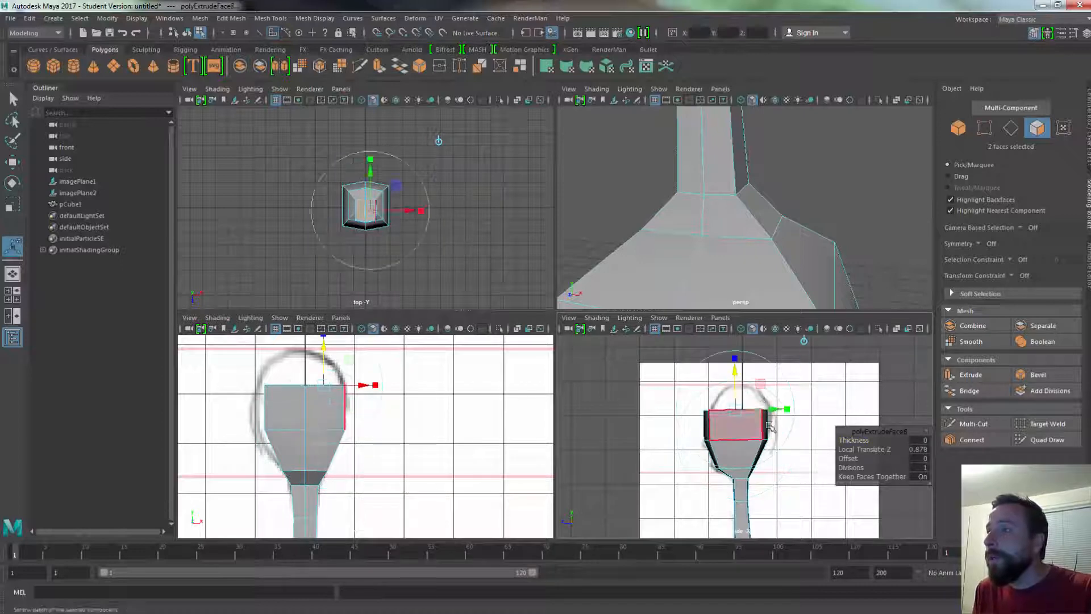
drag(775, 409, 781, 409)
click(793, 408)
key(w)
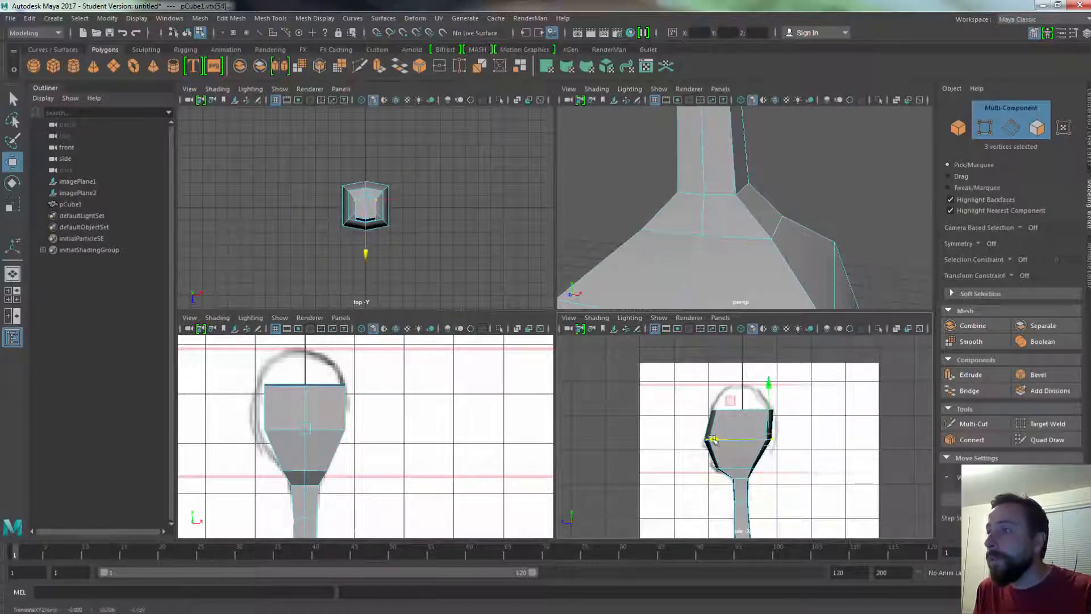
Extrude the head's top faces with a Local Translate Z of 0.596 and narrow their depth and width to form the crown
key(f)
alt+drag(817, 287, 798, 250)
key(ctrl+e)
drag(742, 371, 743, 350)
alt+middle_drag(786, 386, 790, 429)
drag(796, 431, 773, 431)
drag(375, 355, 339, 355)
alt+middle_drag(324, 448, 326, 476)
drag(377, 382, 373, 382)
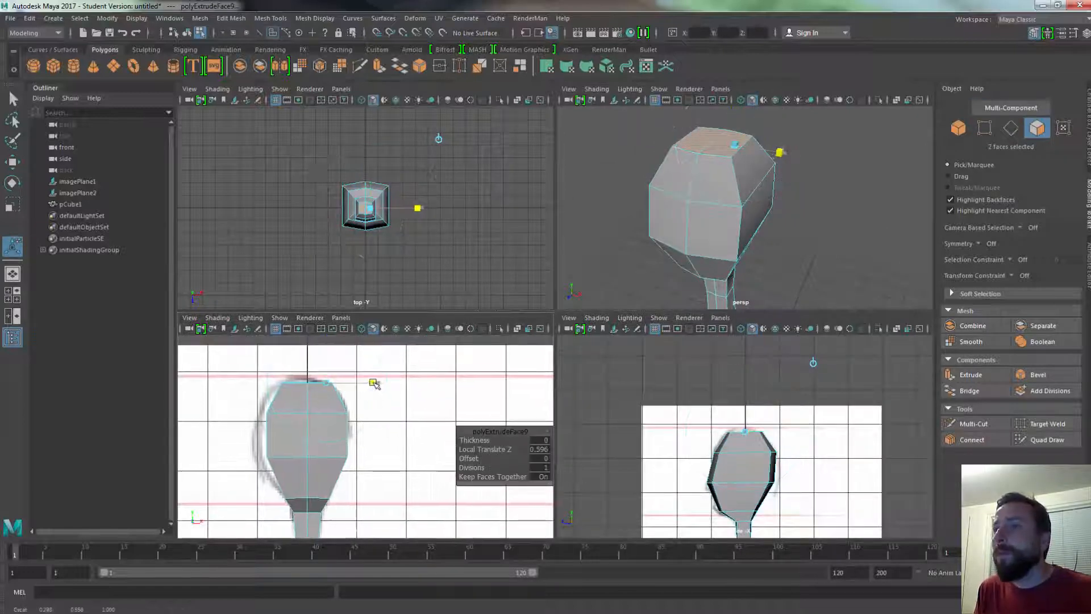
Raise the centre edge on top of the head to peak the crown
alt+drag(778, 267, 811, 227)
key(f)
click(620, 174)
key(F7)
click(722, 204)
key(w)
drag(745, 377, 744, 372)
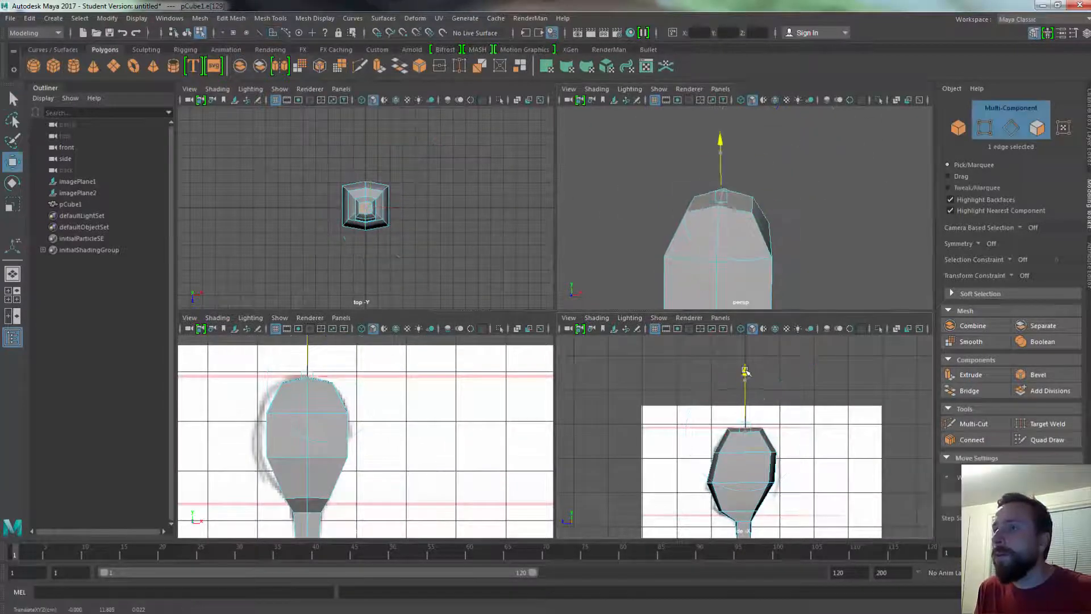
Lower the front and back vertices of the crown to round it against the side drawing
alt+drag(743, 439, 747, 442)
alt+right_drag(747, 442, 746, 444)
scroll(745, 227, down, 5)
drag(717, 410, 740, 434)
drag(731, 370, 731, 373)
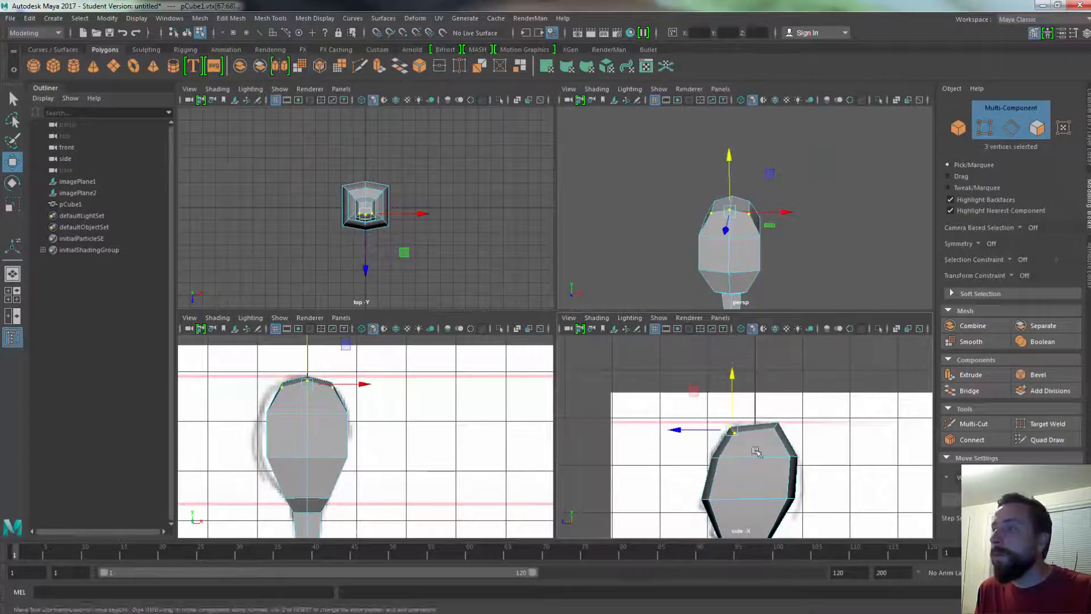
drag(791, 410, 768, 435)
drag(777, 369, 777, 373)
Reposition the vertices along the back and front of the head to follow the profile in the side drawing
alt+middle_drag(777, 432, 714, 376)
drag(749, 390, 716, 454)
drag(673, 424, 676, 423)
drag(757, 458, 712, 427)
drag(733, 387, 733, 390)
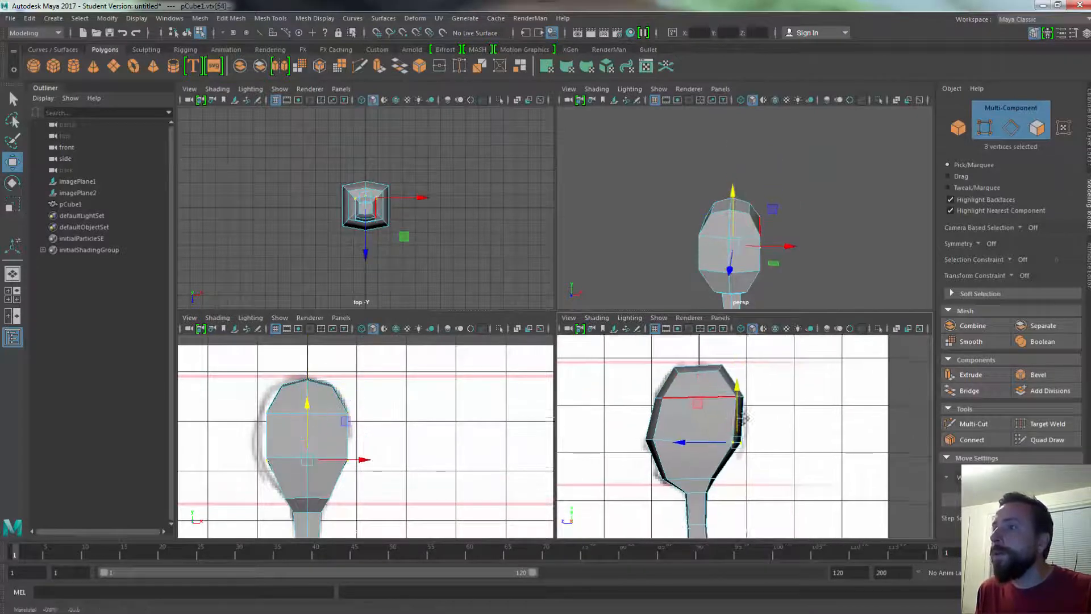
alt+middle_drag(693, 406, 702, 365)
drag(642, 426, 610, 442)
drag(632, 386, 661, 416)
drag(597, 402, 595, 402)
Examine the whole model's proportions against the reference drawings and inspect the torso and head in perspective
scroll(595, 402, down, 5)
alt+drag(650, 207, 771, 198)
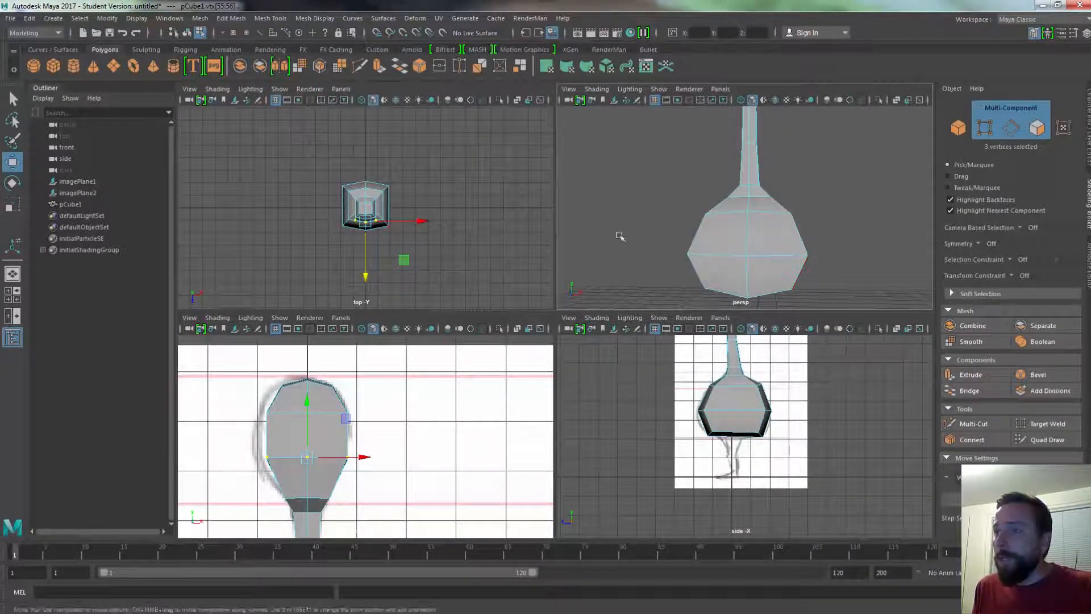
scroll(406, 443, down, 8)
alt+middle_drag(458, 448, 431, 408)
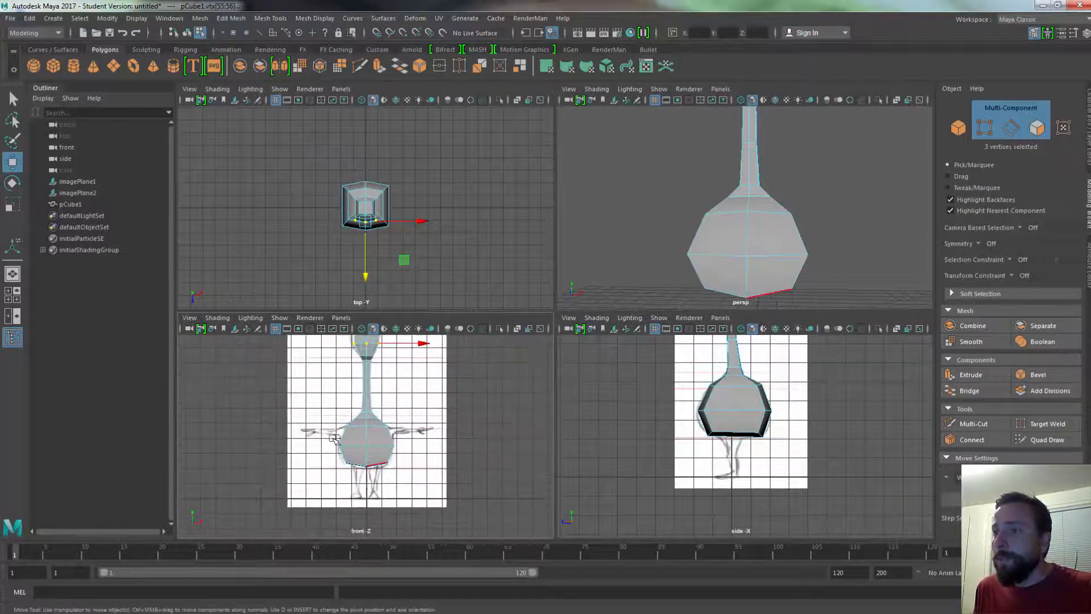
mouse_move(380, 366)
alt+middle_down()
mouse_move(391, 392)
mouse_move(398, 355)
alt+middle_up()
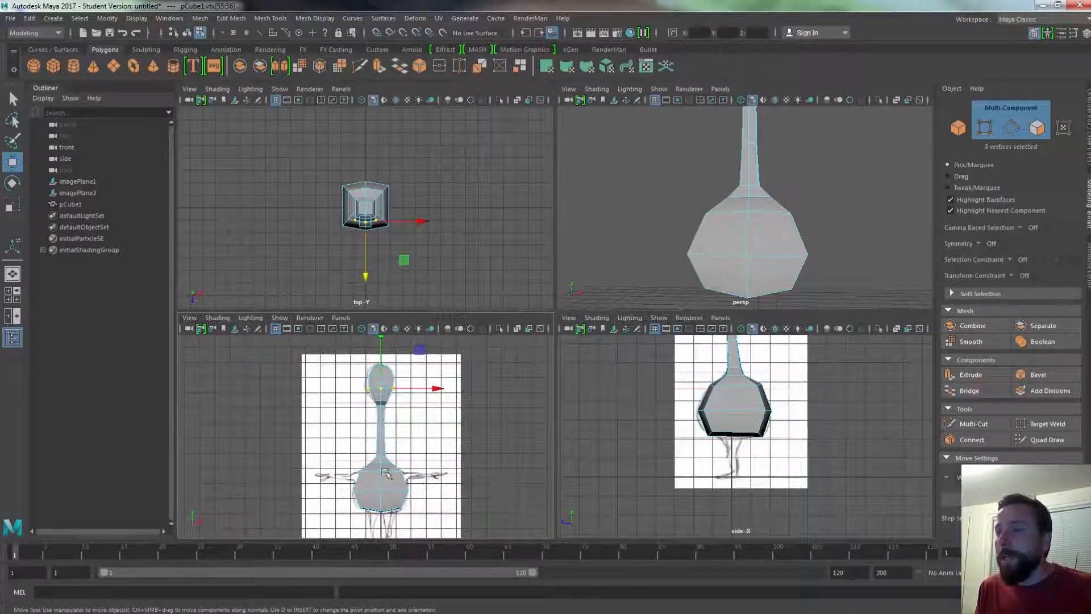
scroll(779, 236, down, 4)
alt+drag(779, 236, 766, 268)
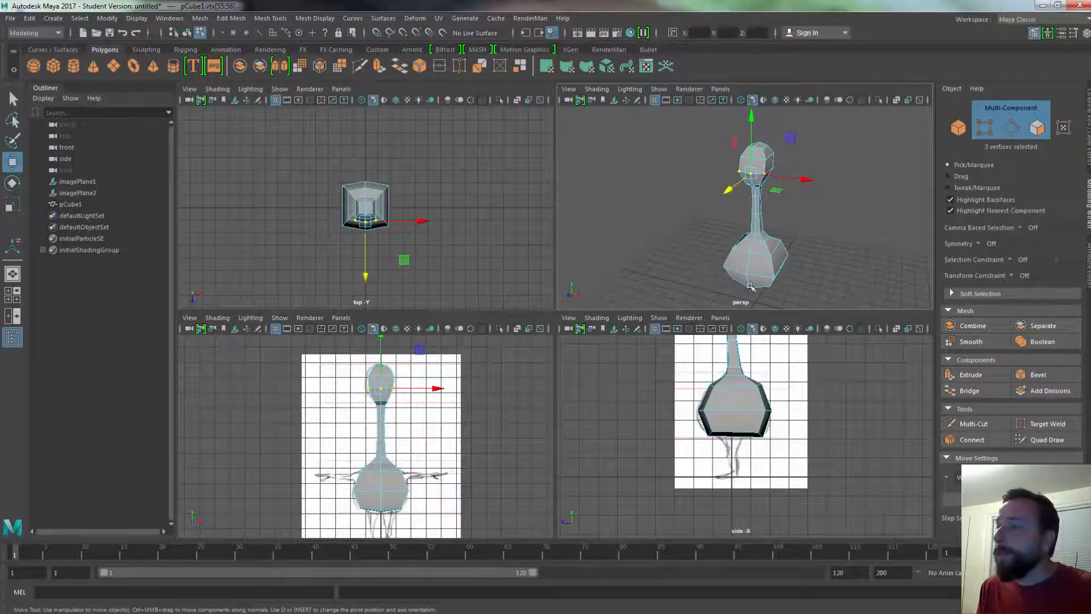
alt+drag(802, 276, 786, 201)
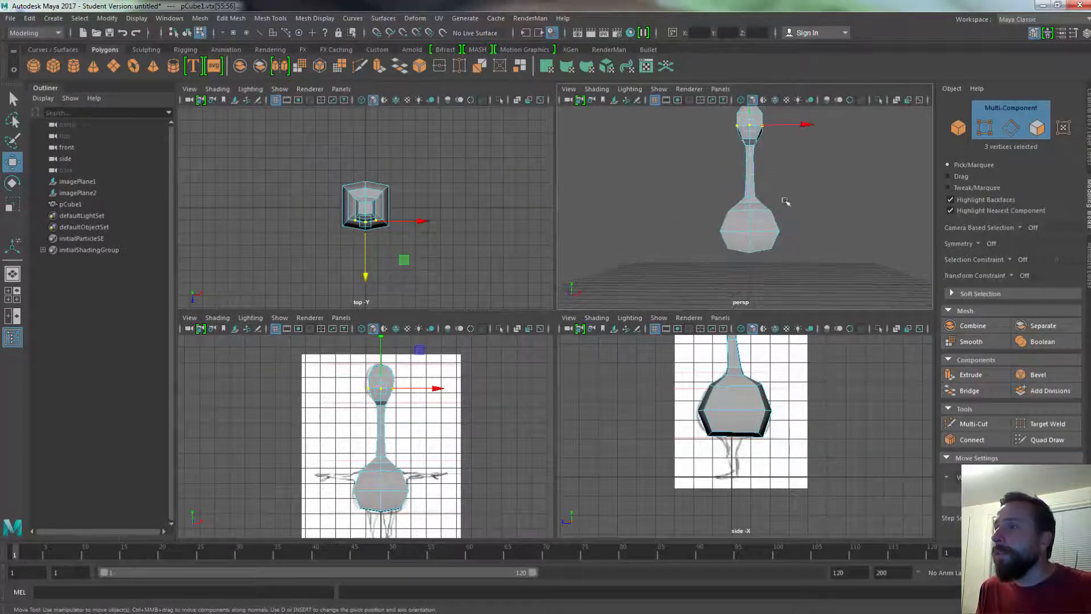
scroll(751, 233, up, 4)
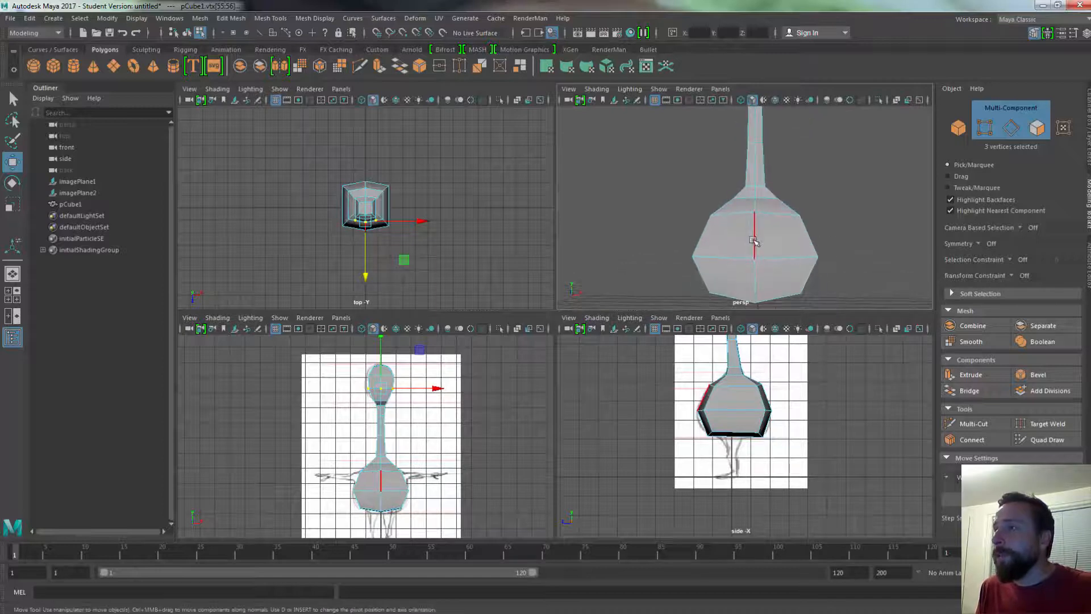
key(f)
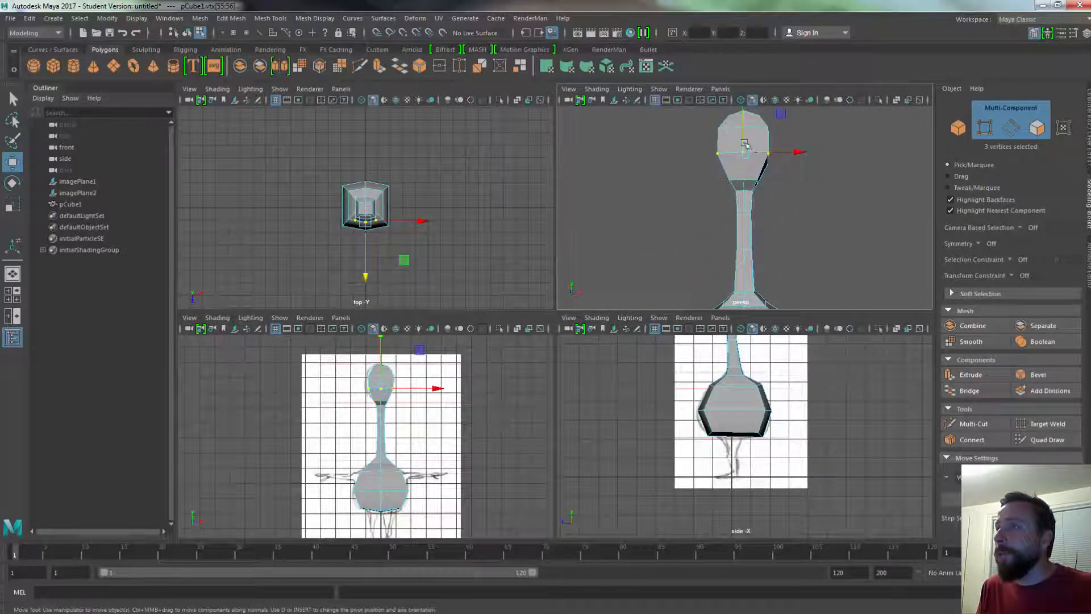
alt+middle_drag(806, 256, 797, 171)
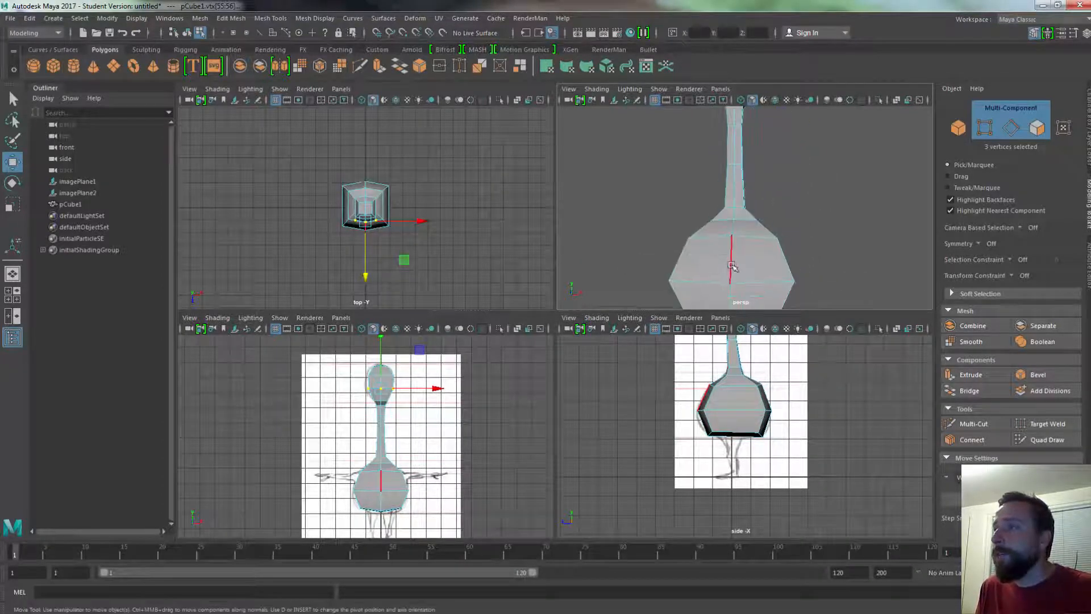
Set the modeling symmetry to Object X and inspect the mirrored component highlighting on the torso
click(980, 243)
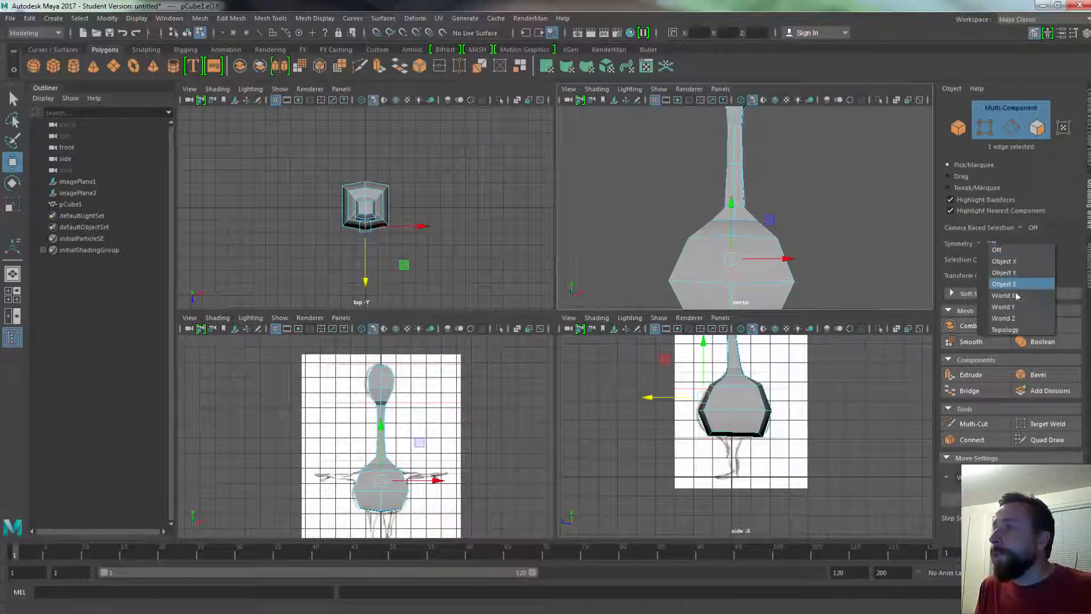
click(1009, 263)
alt+drag(810, 241, 768, 232)
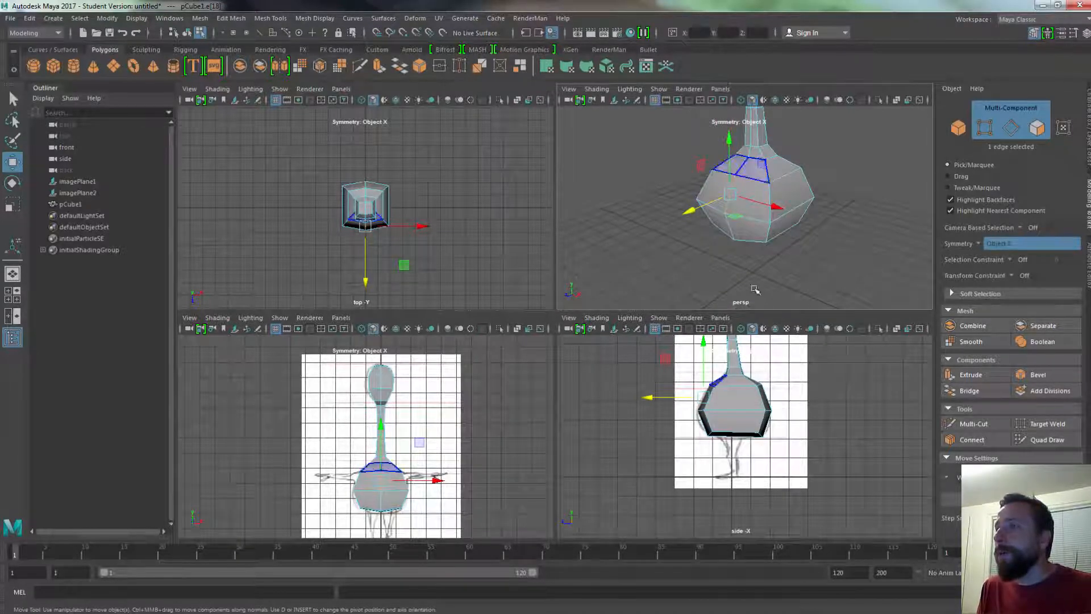
alt+drag(749, 280, 743, 211)
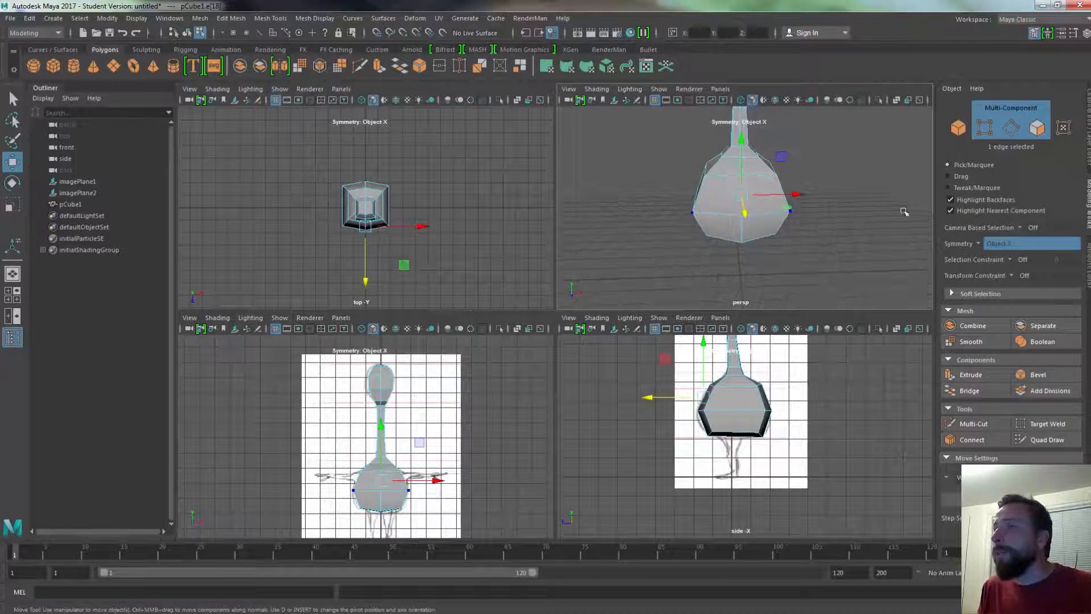
alt+drag(810, 254, 729, 242)
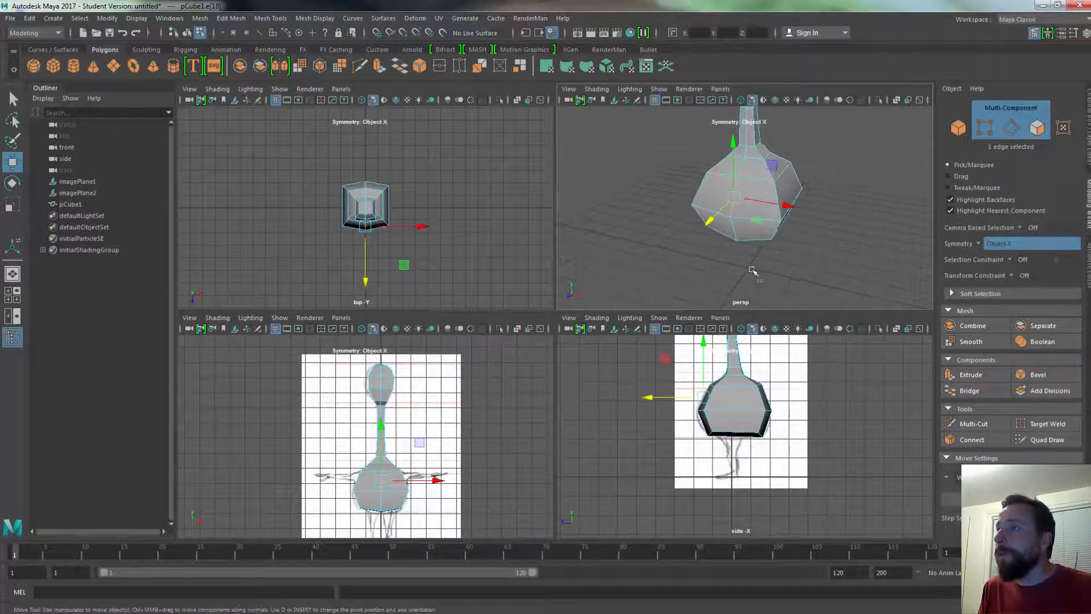
Try moving the torso's mirrored upper side faces along X
click(752, 268)
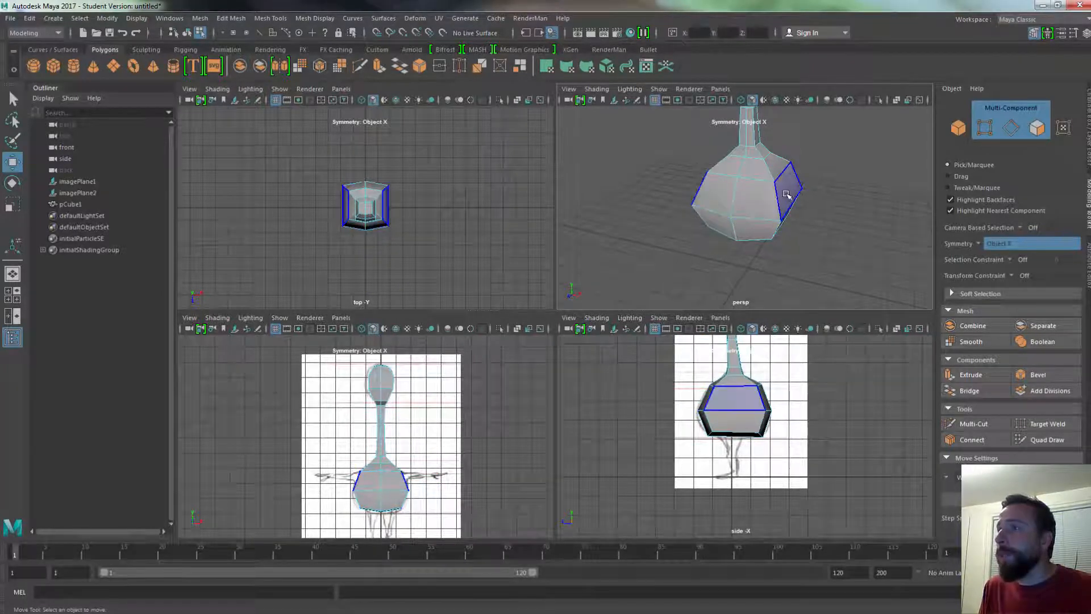
click(788, 185)
alt+drag(675, 277, 734, 253)
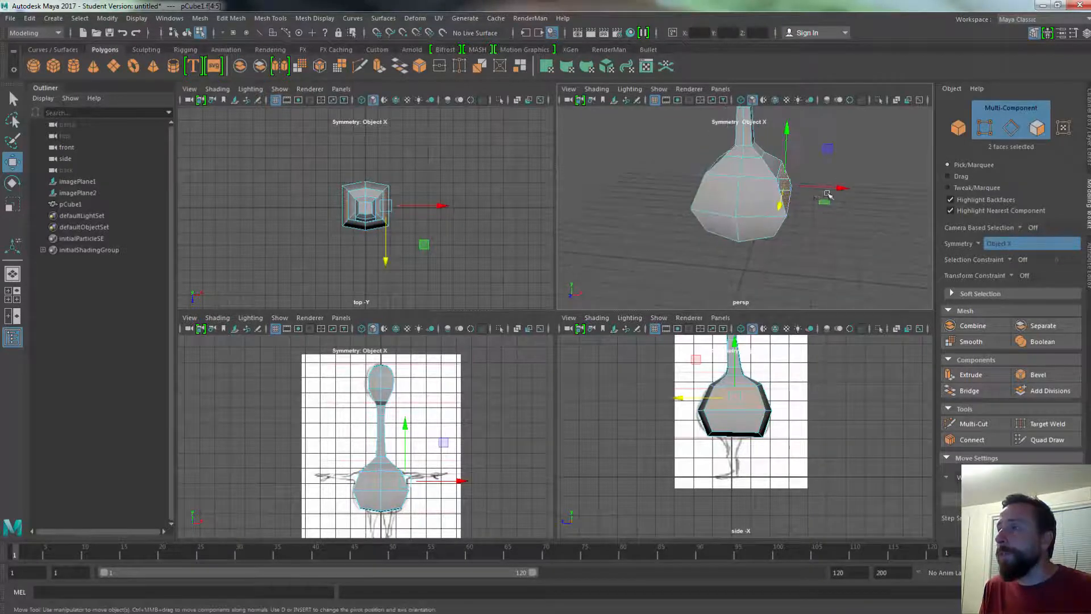
mouse_move(836, 191)
mouse_down()
mouse_move(886, 201)
mouse_move(833, 194)
mouse_move(846, 200)
mouse_up()
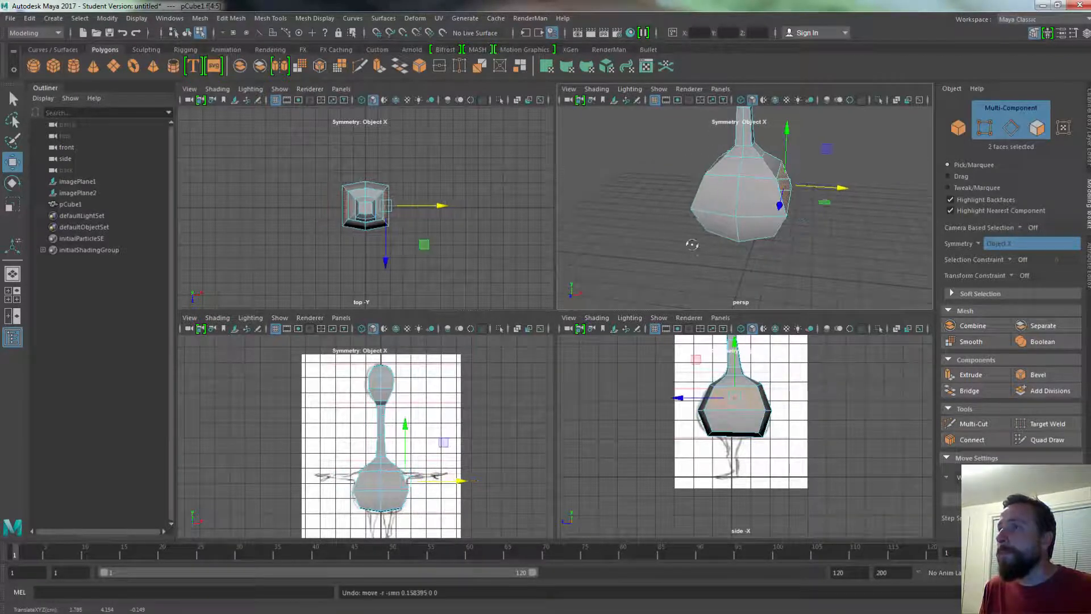
Extrude the two bottom faces of the torso downward with a Local Translate Z of 0.359
alt+drag(691, 242, 700, 201)
alt+right_drag(696, 224, 791, 238)
alt+drag(792, 239, 925, 137)
click(768, 248)
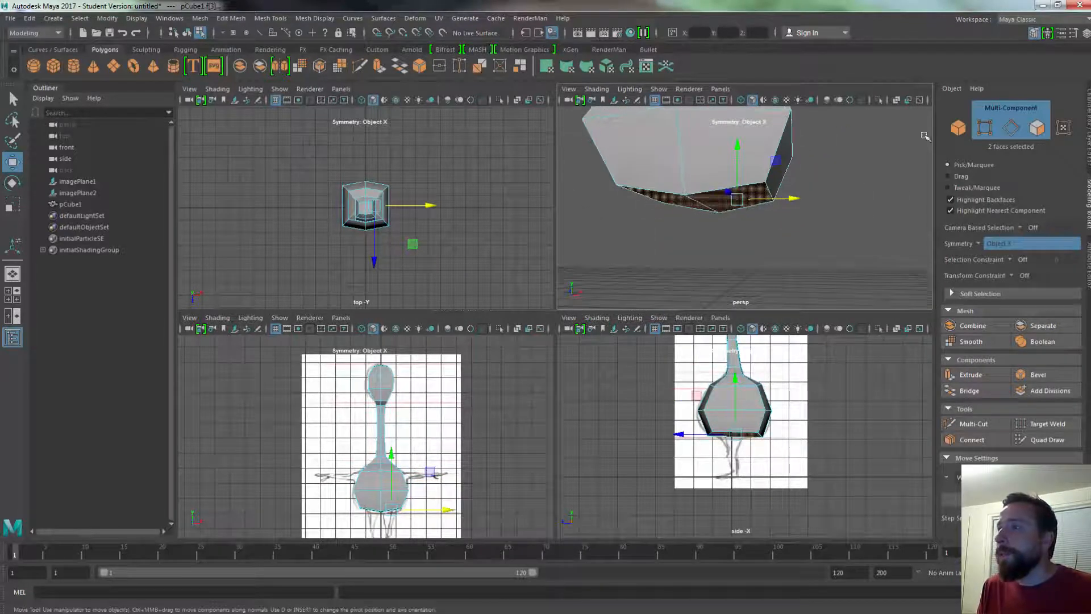
click(969, 377)
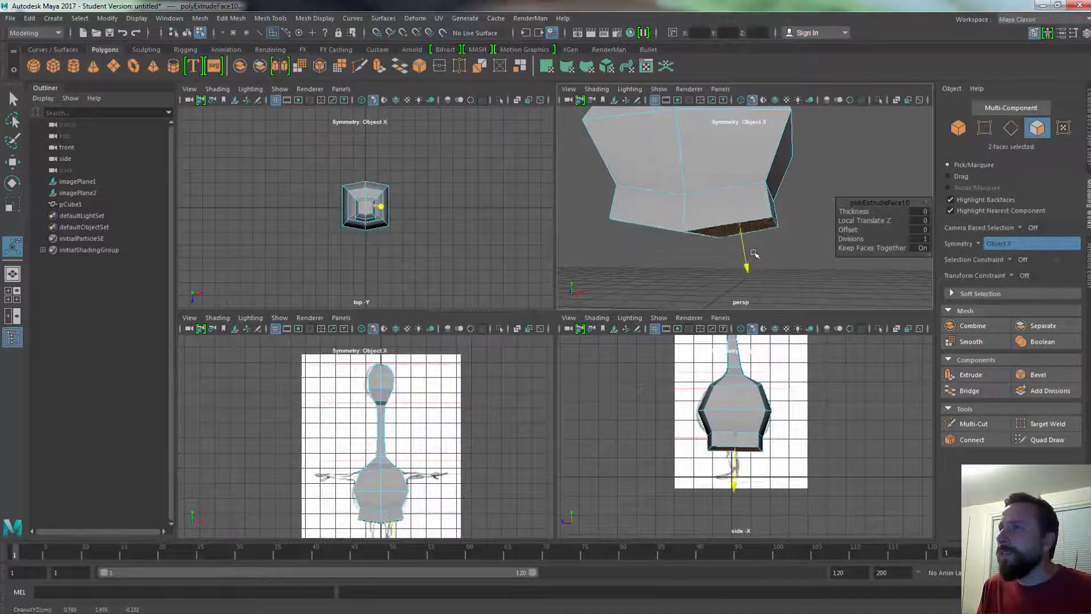
mouse_move(754, 254)
mouse_down()
mouse_move(761, 287)
mouse_move(759, 246)
mouse_up()
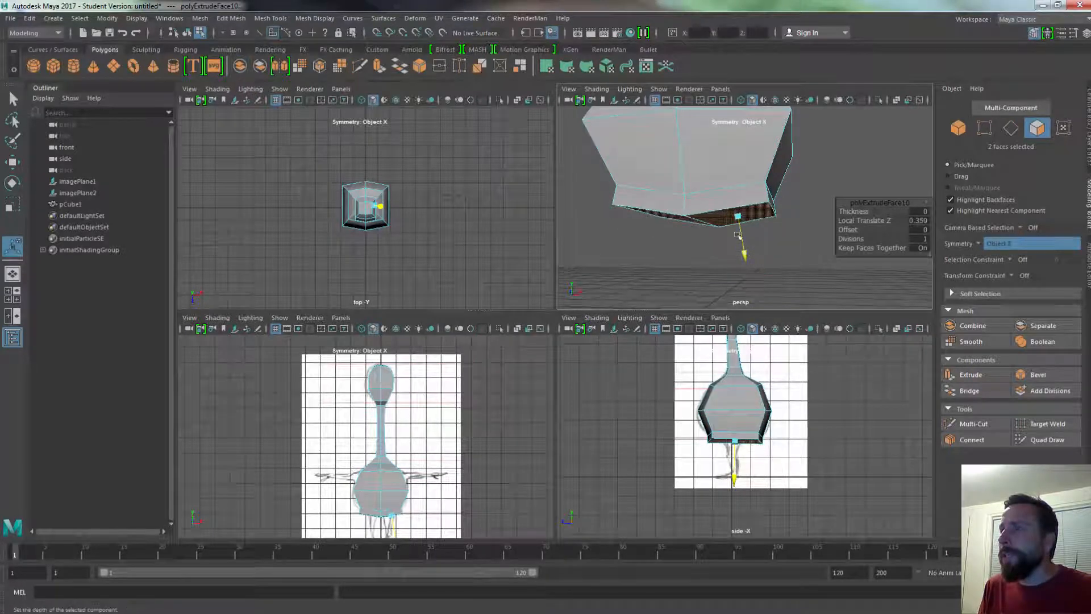
Turn off Keep Faces Together, lengthen the bottom extrusion to a Local Translate Z of 0.456 and shrink its end faces
click(902, 248)
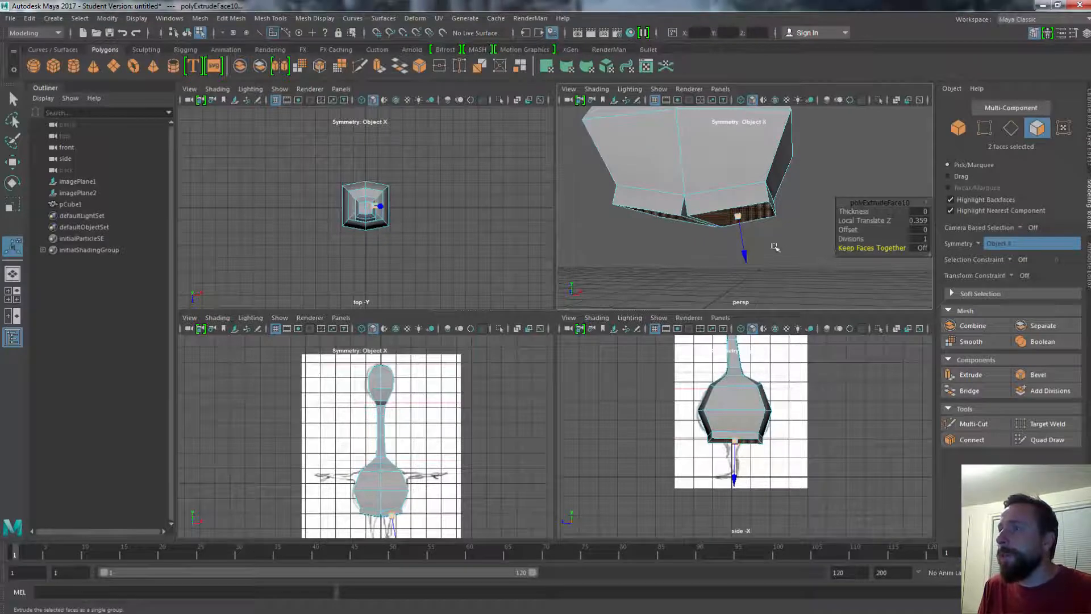
mouse_move(745, 255)
mouse_down()
mouse_move(747, 268)
mouse_move(753, 257)
mouse_up()
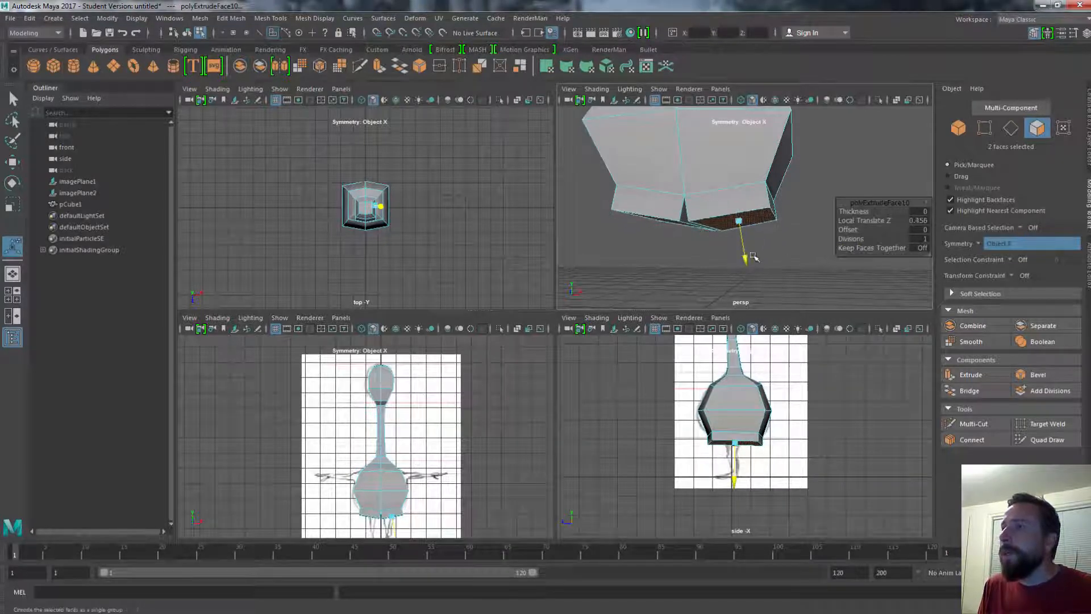
drag(738, 221, 729, 218)
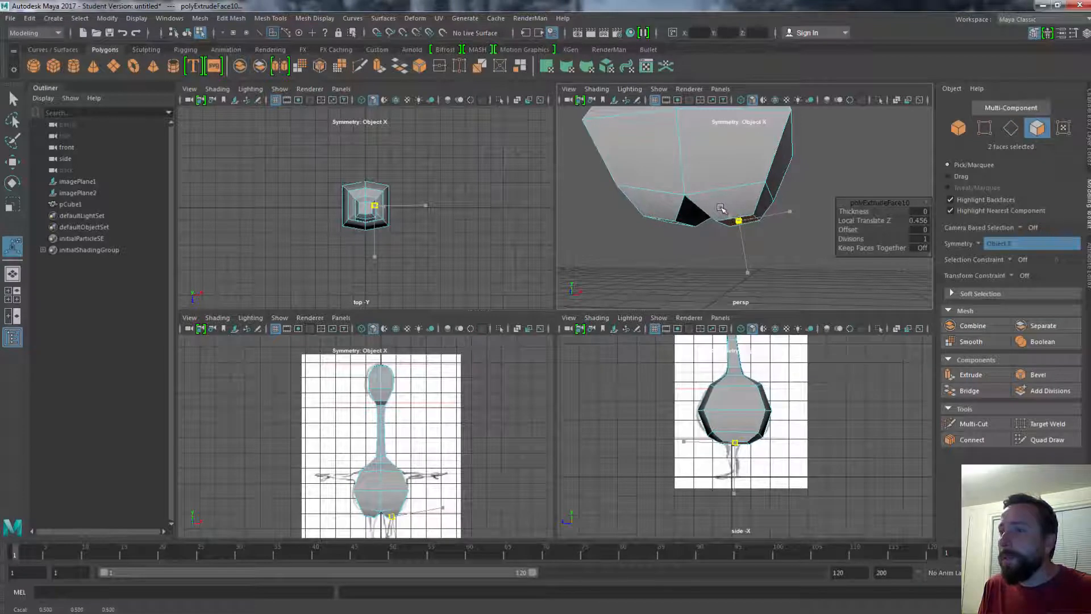
Flatten the two bottom end faces of the torso along Y and move them over the tops of the reference legs
key(w)
key(f)
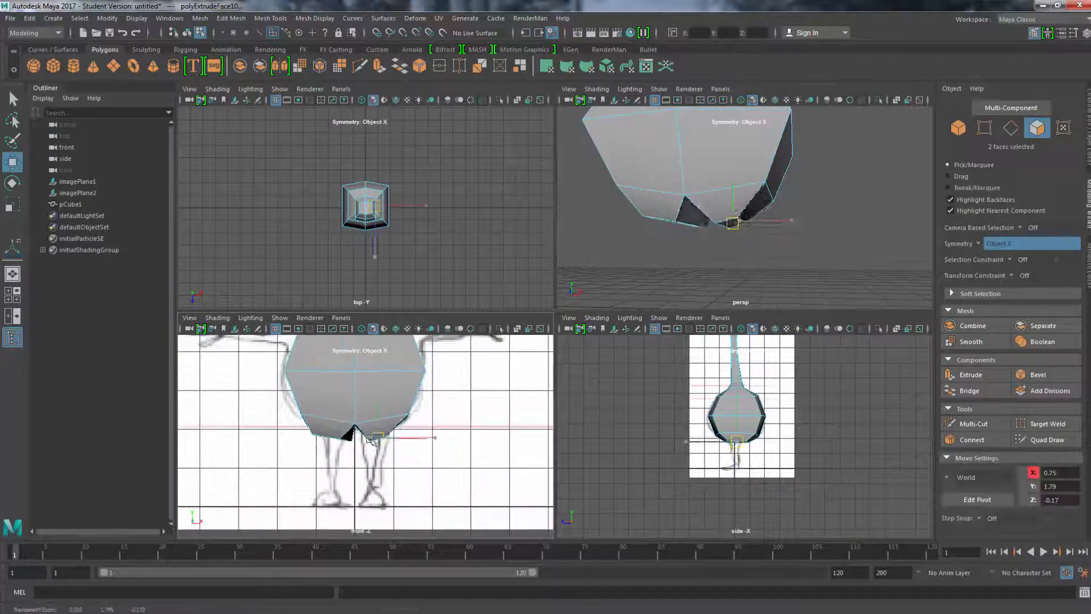
key(r)
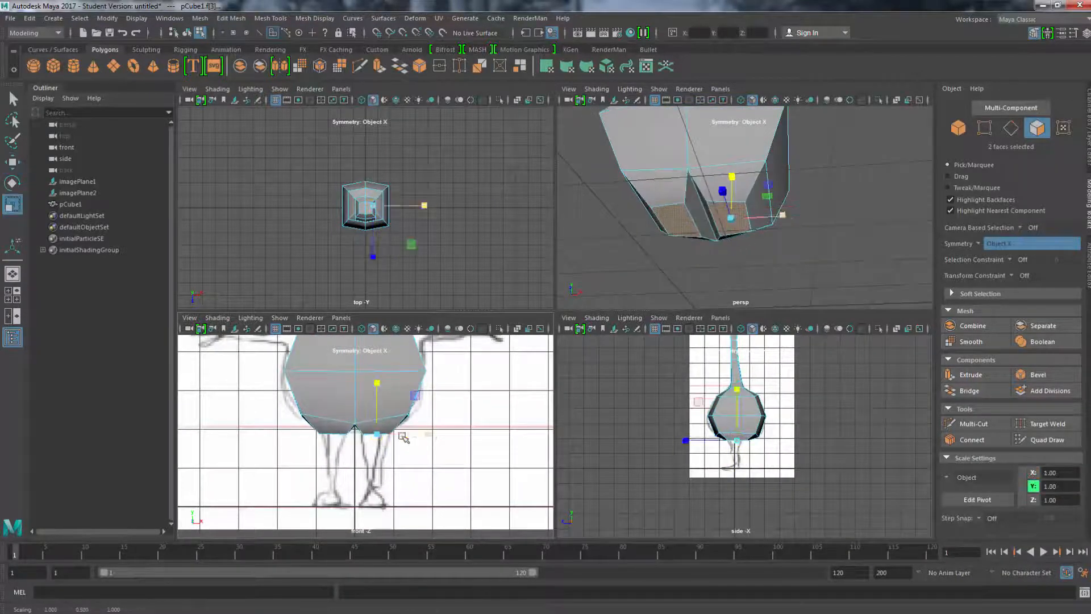
key(w)
key(f)
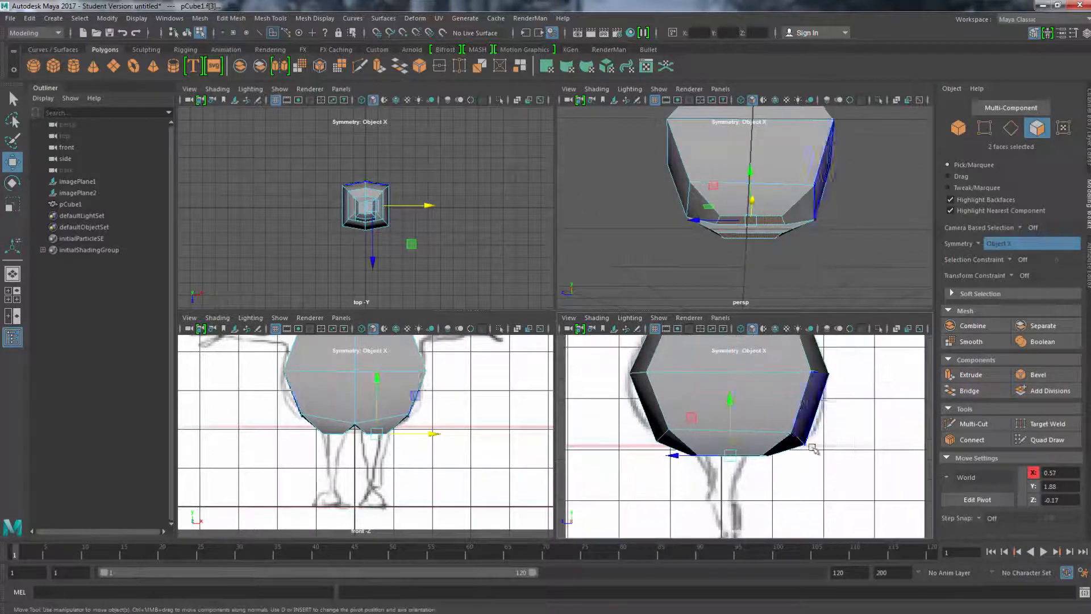
key(ctrl+e)
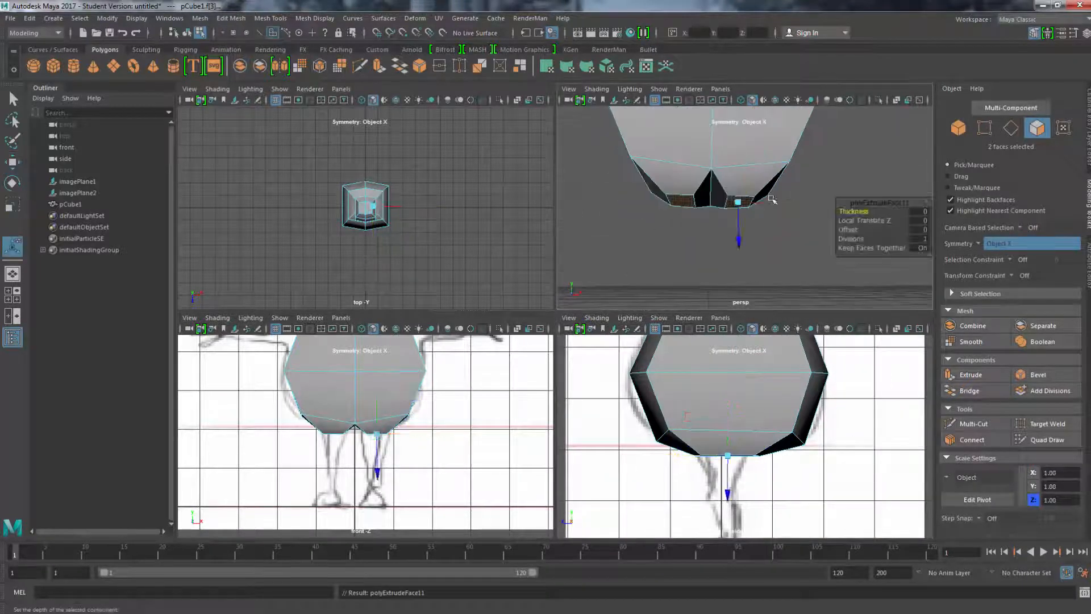
key(ctrl+z)
alt+drag(822, 241, 790, 243)
key(ctrl+z)
key(ctrl+z)
key(ctrl+z)
key(ctrl+z)
Move the corner vertices of the leg openings under the torso along Z to even out their shape
key(F9)
click(786, 217)
key(w)
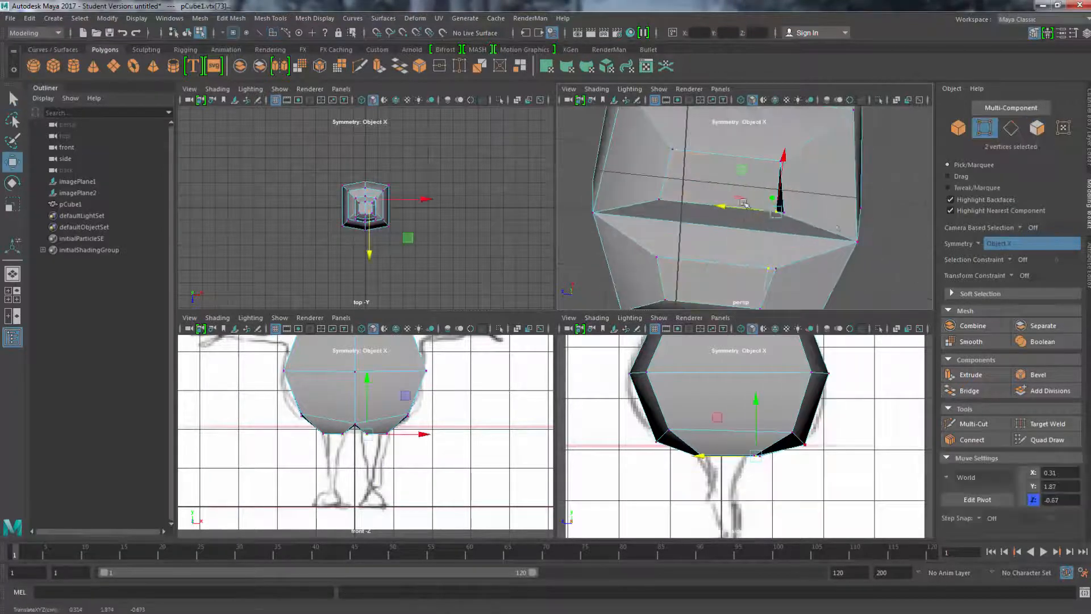
key(ctrl+z)
key(ctrl+z)
click(786, 217)
drag(726, 212, 692, 212)
click(659, 200)
drag(605, 195, 599, 195)
Adjust the torso's lower front and back vertices to follow the side reference drawing
alt+drag(744, 228, 927, 256)
mouse_move(794, 436)
mouse_down()
mouse_move(835, 481)
mouse_move(783, 420)
mouse_up()
drag(799, 383, 799, 377)
click(656, 441)
drag(657, 440, 652, 436)
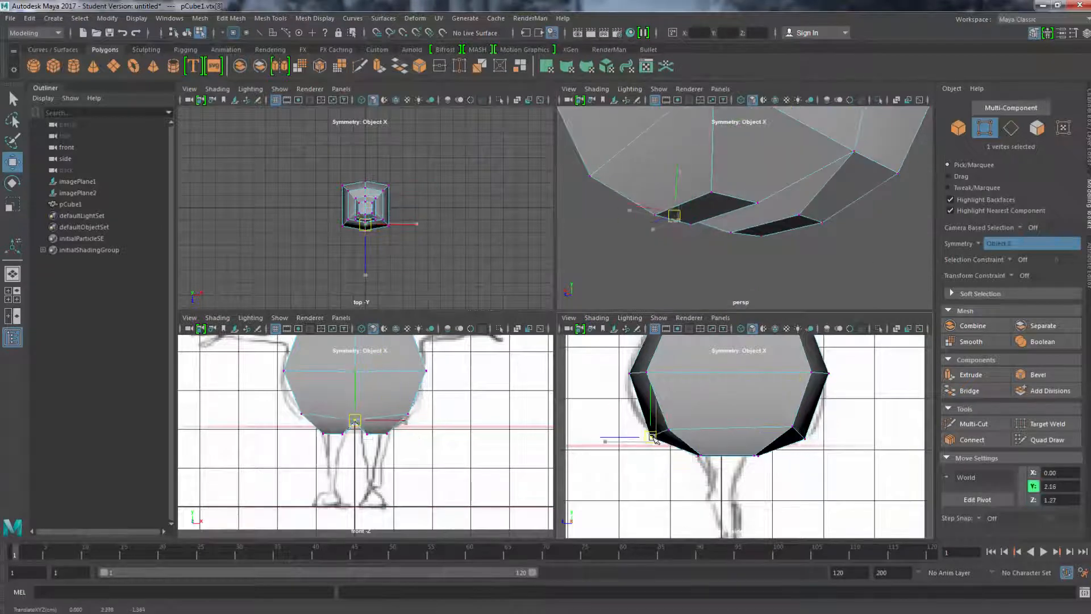
Extrude the two bottom leg faces downward with Keep Faces Together off and a Local Translate Z of 0.625
alt+drag(722, 204, 803, 228)
key(F7)
click(811, 248)
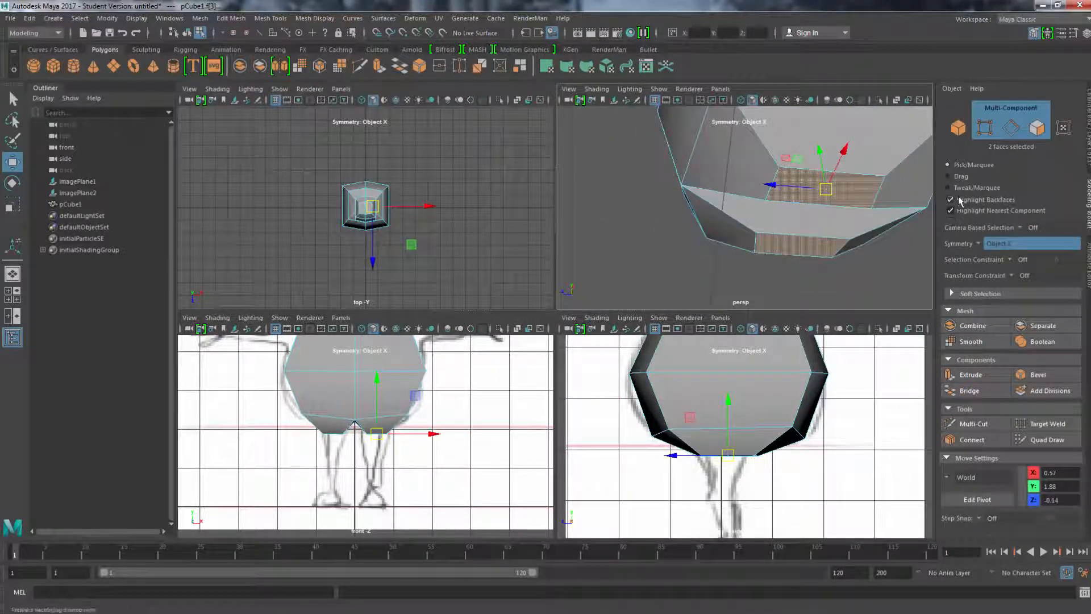
key(ctrl+e)
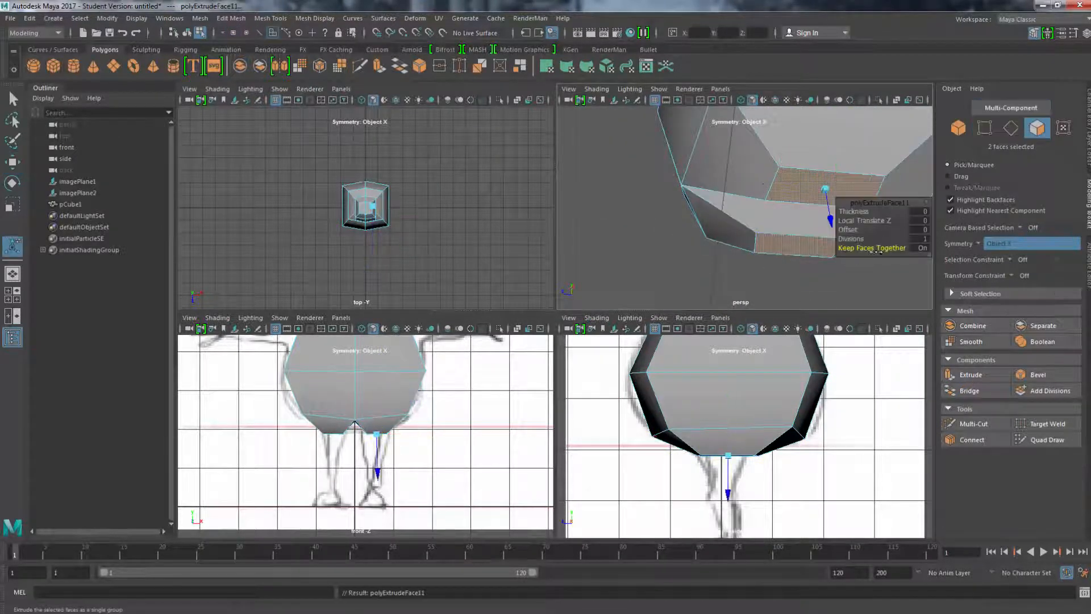
drag(872, 249, 762, 249)
alt+drag(763, 249, 869, 261)
drag(781, 274, 782, 322)
Shrink the end faces of the upper legs and align them with the reference legs
click(782, 285)
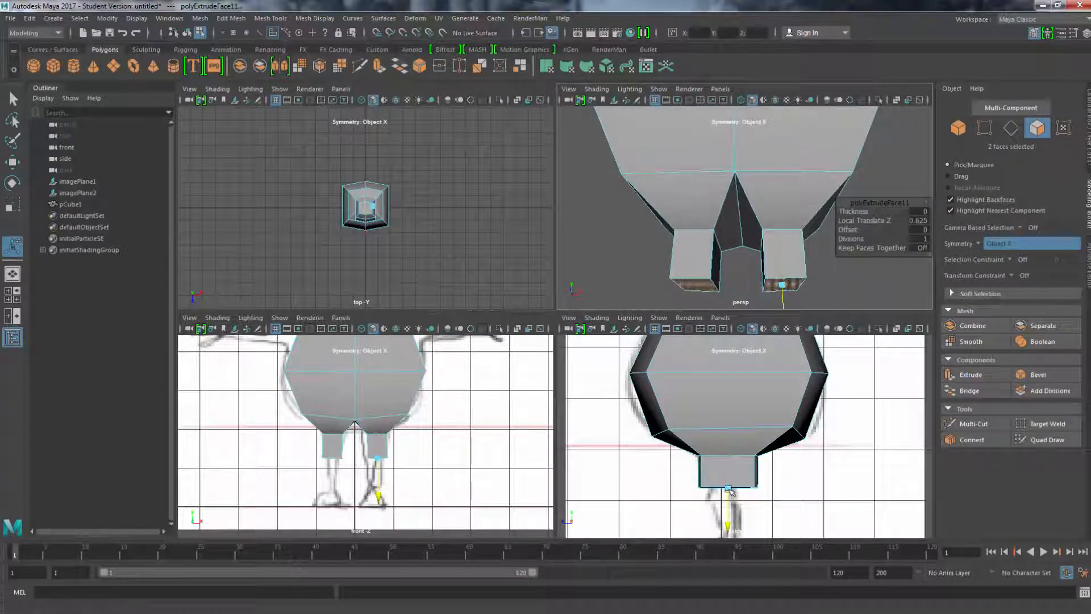
key(w)
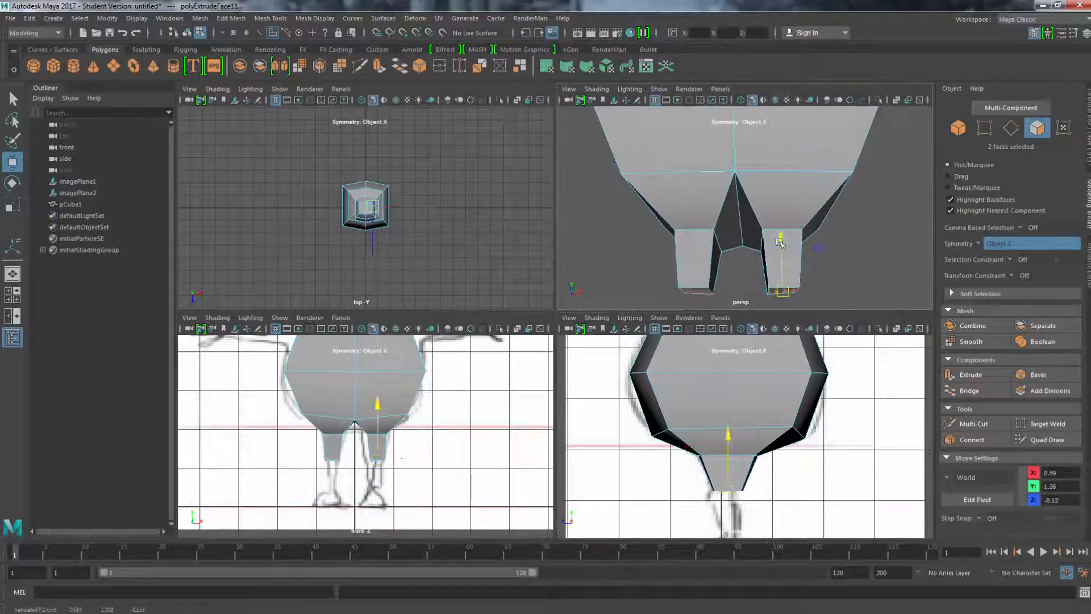
drag(434, 466, 432, 466)
alt+middle_drag(823, 245, 835, 195)
alt+drag(836, 194, 815, 204)
Extrude the leg ends down by a Local Translate Z of 0.63, then narrow the end faces and position them at the ankles
key(ctrl+e)
drag(376, 506, 377, 530)
alt+middle_drag(730, 513, 731, 437)
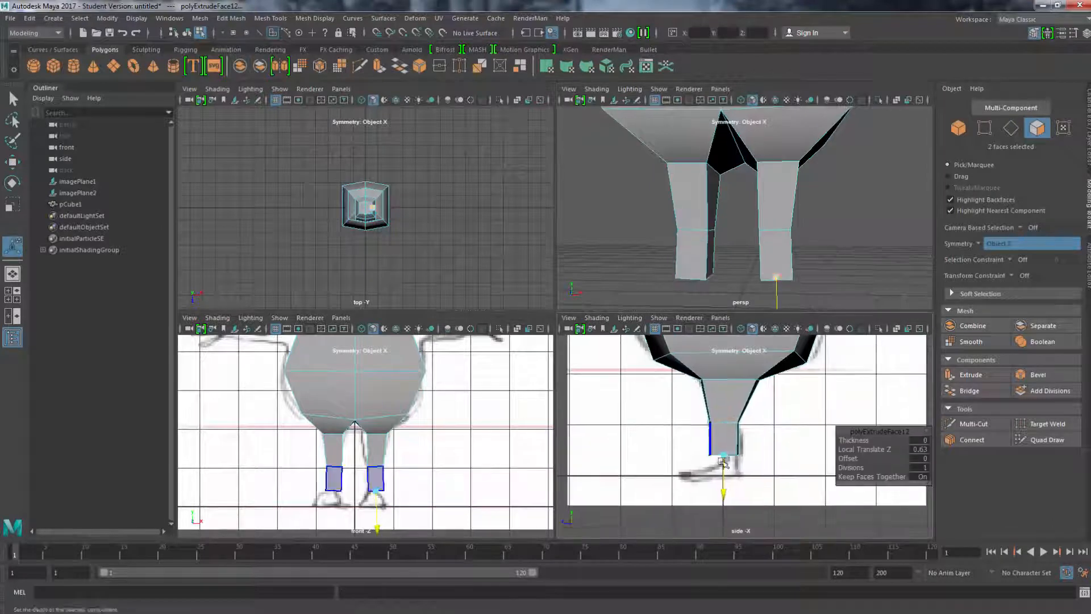
click(723, 455)
key(r)
drag(671, 455, 674, 455)
key(w)
drag(728, 401, 728, 410)
key(r)
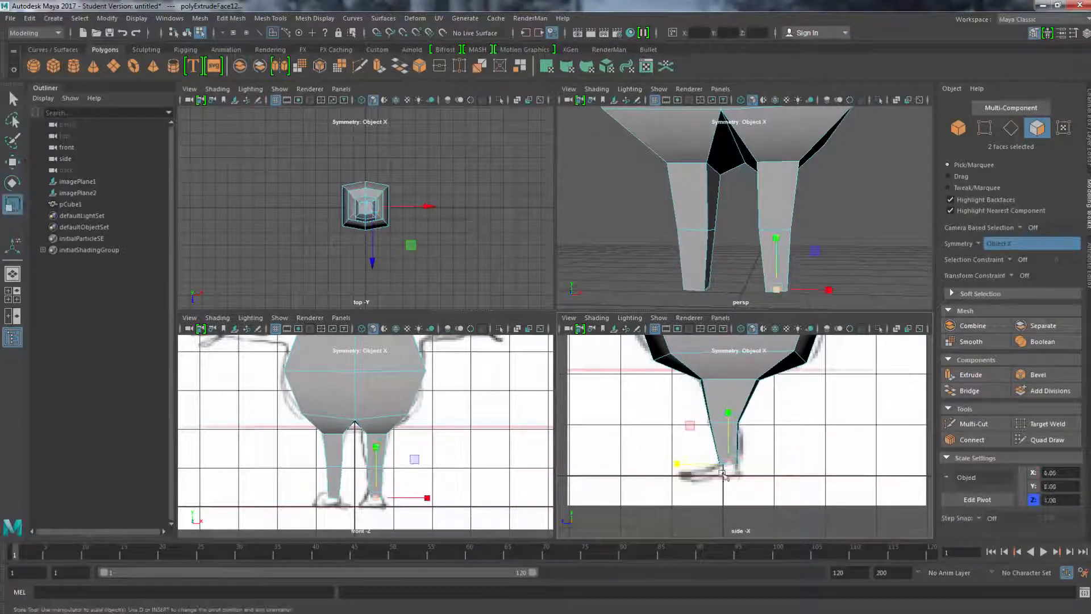
Extrude the ankle faces down to the ground line with a Local Translate Z of 0.257
key(ctrl+e)
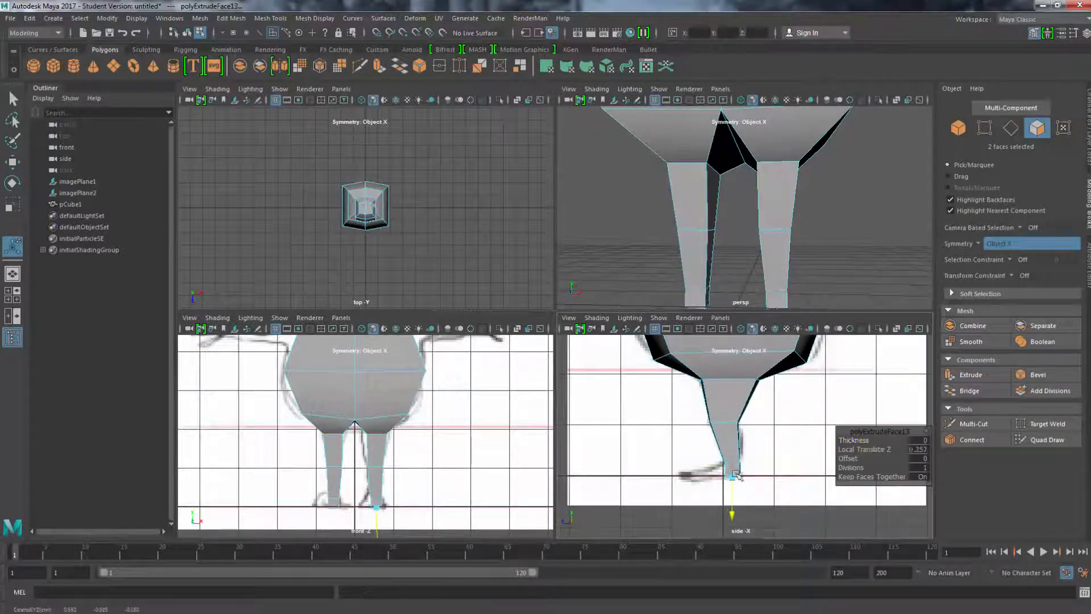
alt+drag(813, 216, 730, 313)
key(r)
key(w)
Extrude the front faces of the ankles forward to form the feet and scale the toe ends
click(794, 279)
key(ctrl+e)
alt+drag(699, 304, 718, 297)
key(r)
drag(800, 270, 812, 236)
Lower the top front edges of both feet along Y in multi-component mode to taper the toes
click(711, 229)
click(1006, 107)
key(w)
click(694, 221)
drag(693, 168, 694, 176)
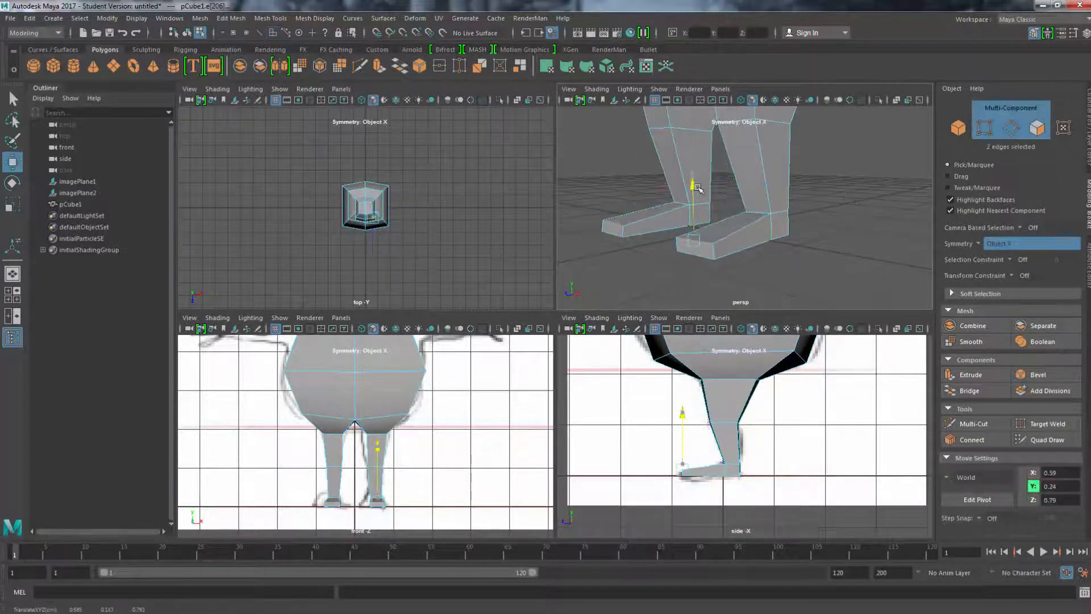
Insert an edge loop across both feet with the Multi-Cut tool
alt+drag(762, 190, 839, 225)
click(974, 423)
ctrl+click(778, 257)
key(r)
key(e)
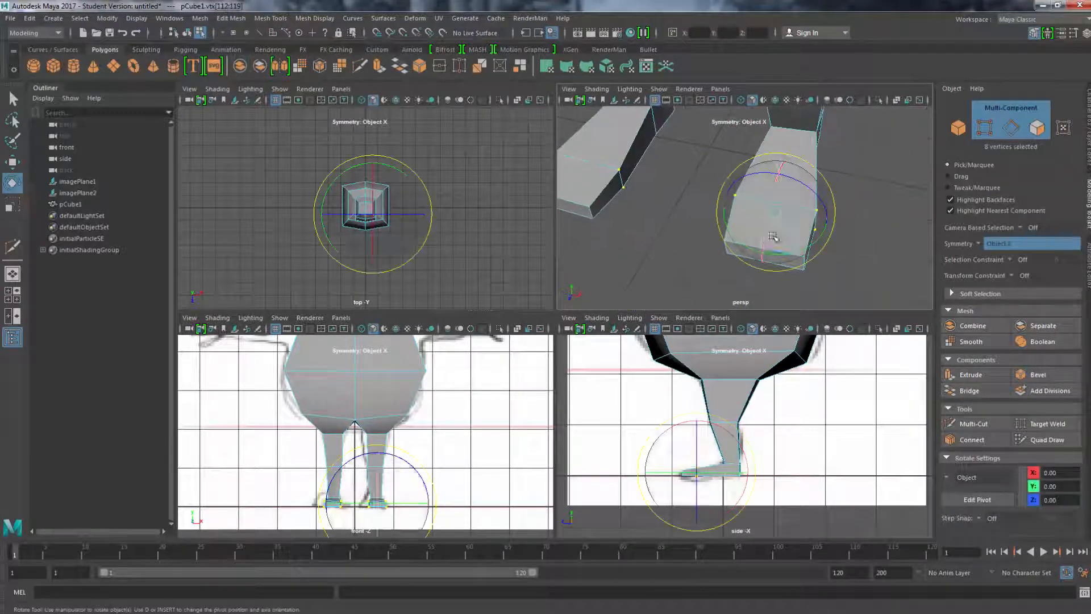
Move the new loop and toe vertices of the feet to refine the foot shape
key(w)
drag(701, 275, 734, 230)
drag(709, 295, 706, 299)
alt+drag(706, 299, 755, 267)
drag(800, 196, 774, 245)
drag(782, 269, 790, 199)
alt+right_drag(790, 199, 723, 108)
alt+drag(722, 108, 756, 142)
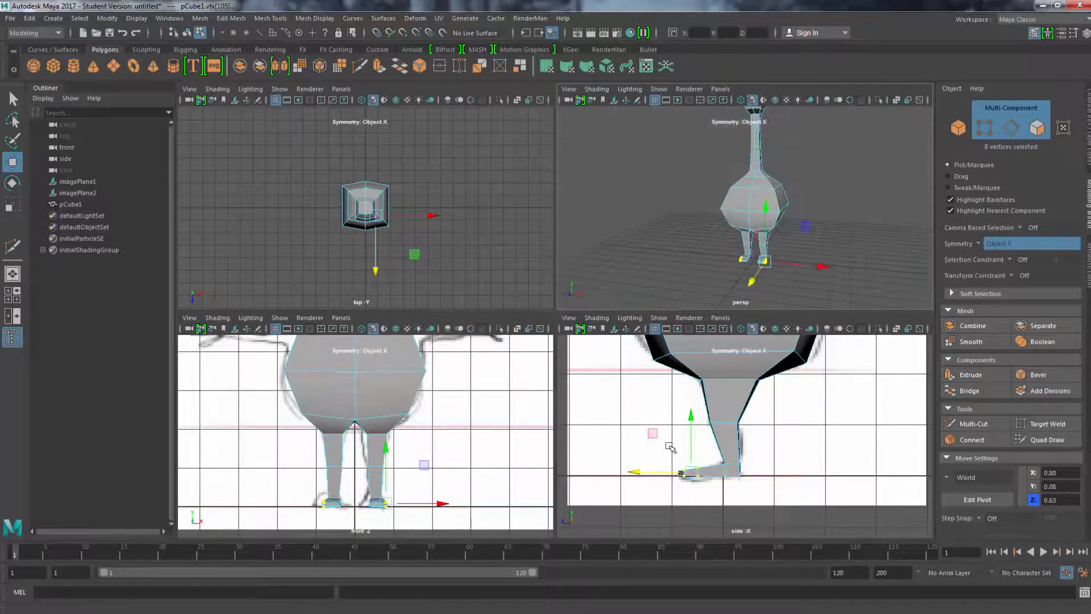
Extrude the torso's mirrored upper side faces slightly outward as bases for the arms
alt+right_drag(721, 199, 778, 238)
alt+middle_drag(386, 398, 378, 466)
alt+drag(772, 227, 738, 216)
click(745, 216)
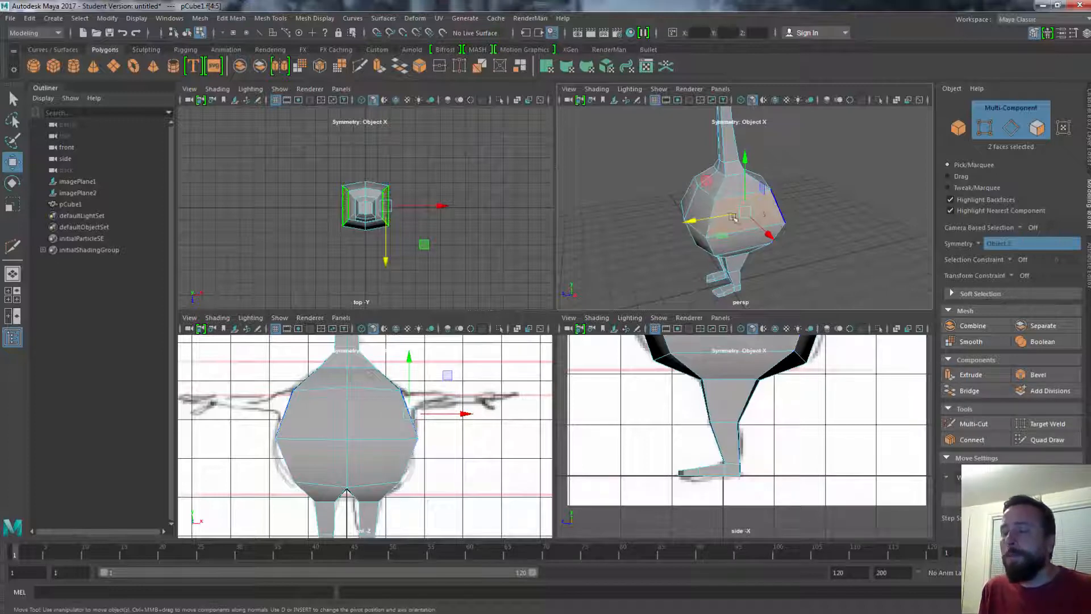
alt+right_drag(629, 217, 732, 250)
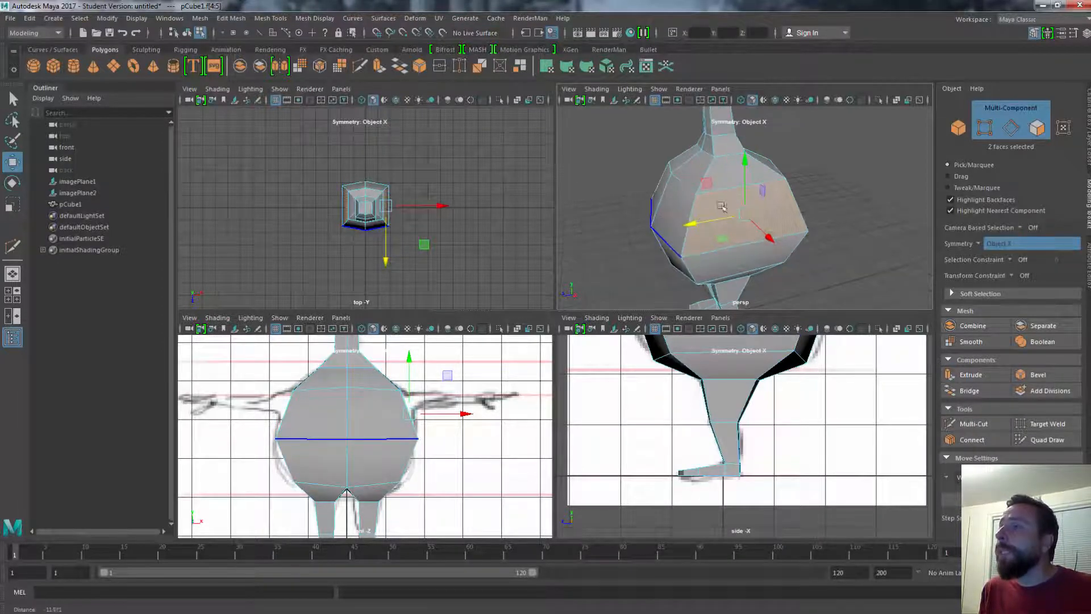
alt+middle_drag(778, 284, 813, 285)
alt+drag(812, 296, 810, 232)
click(862, 255)
click(756, 215)
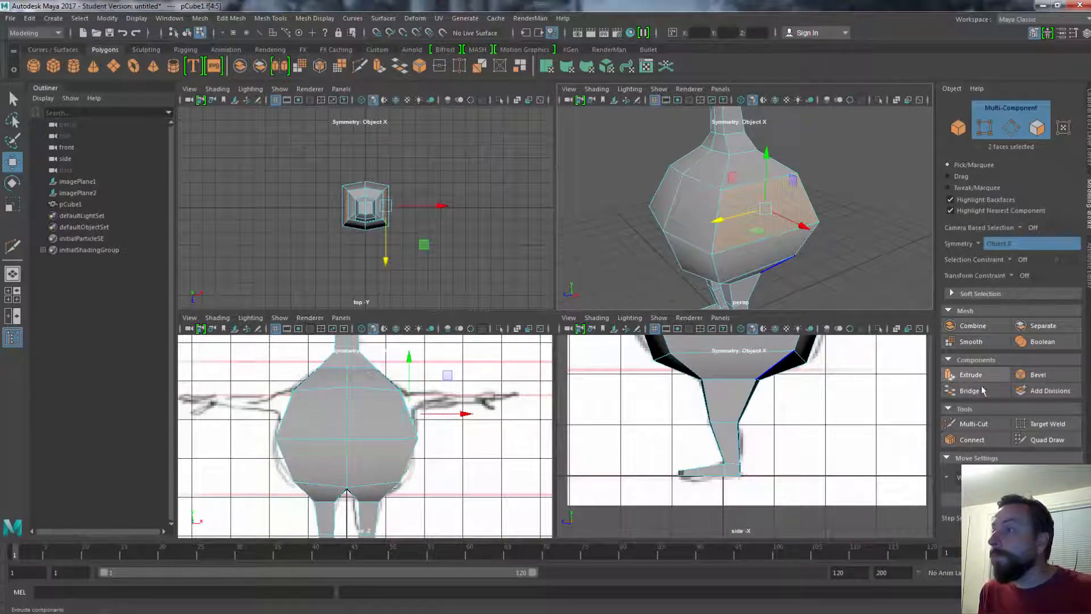
click(969, 375)
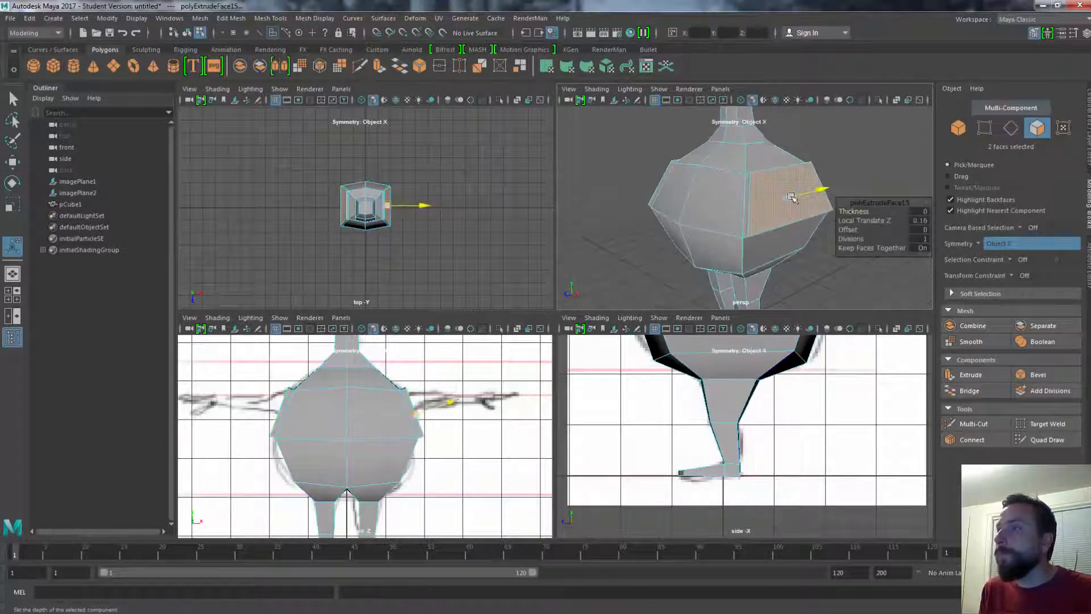
key(w)
Raise the lower vertices of the extruded side faces and scale them closer together
alt+drag(795, 188, 676, 199)
alt+right_drag(676, 199, 710, 196)
key(F7)
click(675, 191)
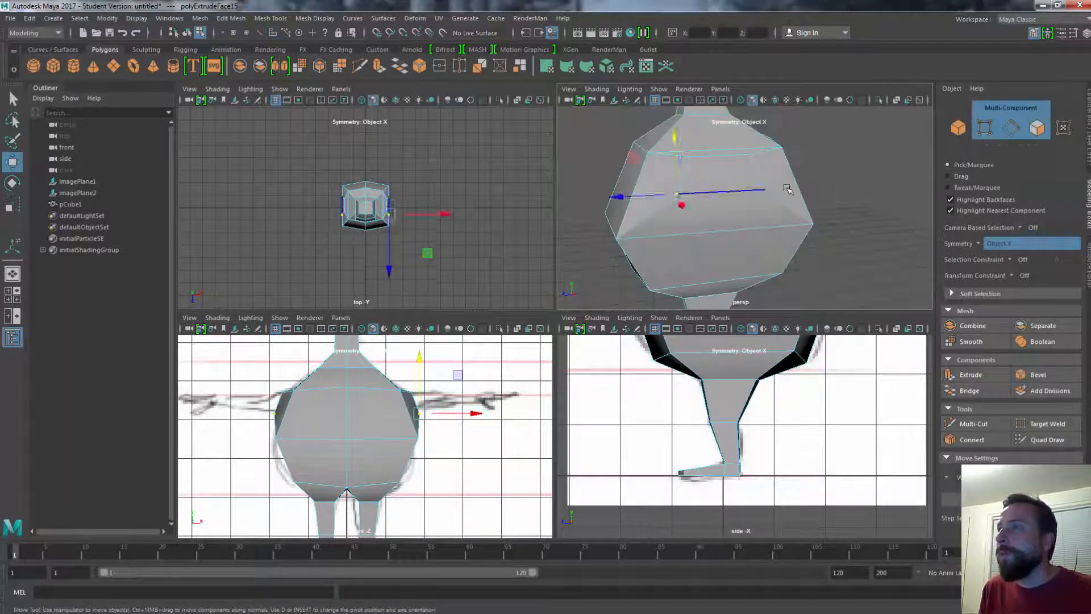
shift+click(788, 186)
key(r)
drag(674, 192, 685, 193)
alt+drag(685, 185, 732, 193)
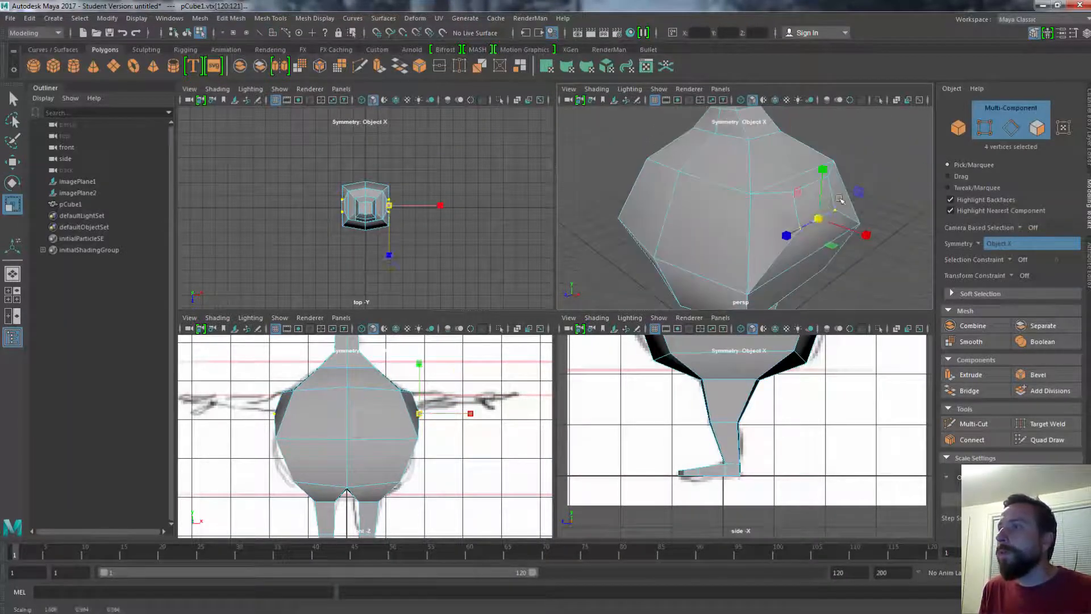
Extrude the shoulder faces outward along the reference arms and scale down their end faces
click(816, 201)
click(969, 375)
drag(451, 387, 501, 399)
key(r)
key(w)
alt+middle_drag(841, 213, 746, 199)
scroll(500, 398, up, 2)
key(r)
drag(465, 392, 439, 393)
alt+drag(778, 225, 690, 221)
alt+middle_drag(746, 416, 759, 589)
Extrude the arm end faces further outward along the reference toward the wrists
scroll(511, 374, up, 2)
alt+middle_drag(531, 349, 441, 411)
click(970, 375)
key(w)
drag(457, 441, 487, 440)
alt+drag(691, 219, 806, 244)
drag(811, 232, 846, 207)
Scale down the arm end faces to taper the arms toward the wrists
key(e)
scroll(419, 375, up, 2)
alt+drag(787, 238, 845, 222)
key(r)
key(f)
drag(745, 208, 713, 214)
scroll(727, 193, down, 5)
mouse_move(750, 171)
alt+mouse_down()
mouse_move(738, 183)
mouse_move(755, 171)
alt+mouse_up()
scroll(750, 194, up, 5)
alt+middle_drag(744, 199, 760, 255)
Extrude the wrist faces outward to the reference fingertips and scale the end faces to shape the hands
click(969, 375)
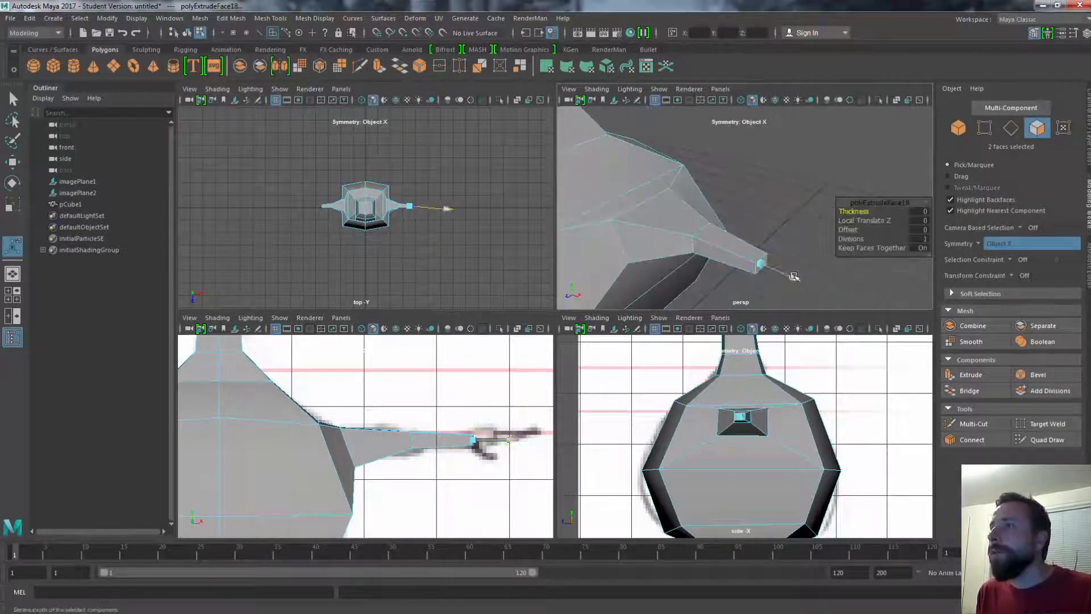
alt+drag(829, 250, 774, 274)
key(r)
drag(807, 212, 787, 273)
drag(789, 305, 778, 317)
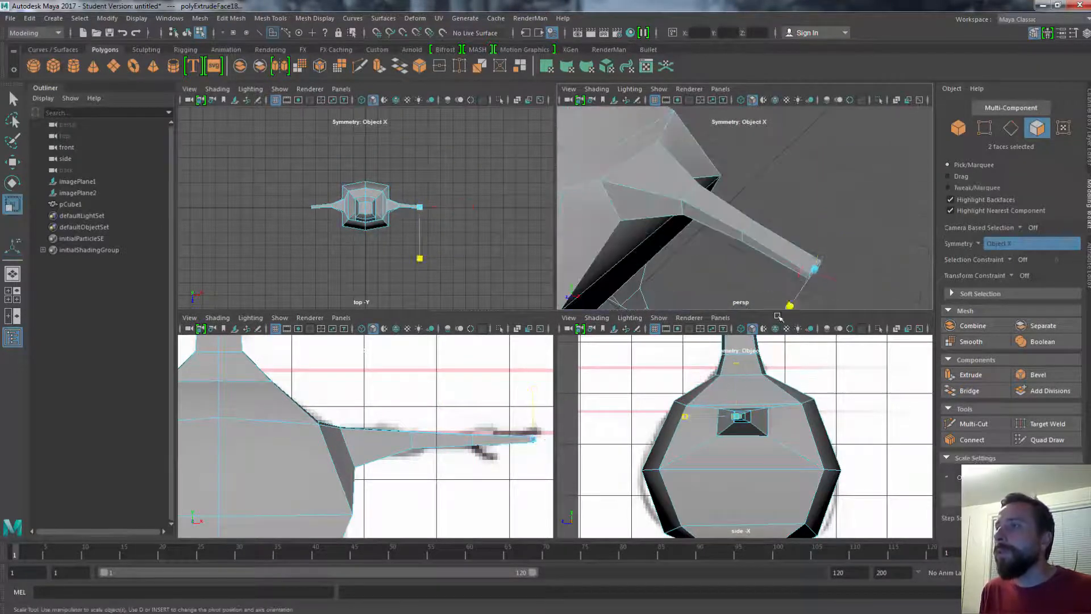
Insert an edge loop across the hands with the Multi-Cut tool and prepare its vertices for moving
key(ctrl+shift+x)
alt+drag(773, 264, 758, 233)
ctrl+click(783, 246)
alt+drag(774, 289, 799, 244)
key(q)
key(w)
key(r)
key(w)
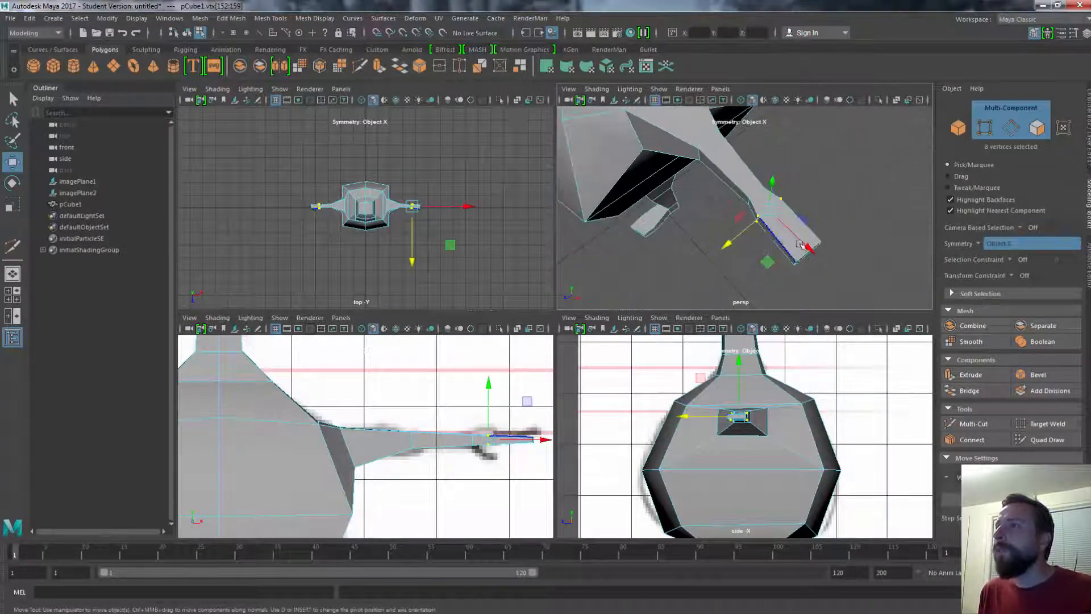
Move the hand and arm vertices to refine the hand shape and lower the arms slightly
drag(835, 304, 840, 307)
alt+drag(838, 296, 805, 260)
drag(807, 202, 835, 232)
drag(871, 237, 823, 190)
drag(789, 185, 838, 235)
drag(812, 145, 812, 152)
drag(701, 190, 841, 239)
drag(395, 412, 546, 469)
drag(738, 152, 738, 158)
Insert an edge loop on the upper arms near the shoulders, scale it down and raise it slightly
alt+drag(787, 204, 730, 222)
key(y)
ctrl+click(741, 208)
key(q)
key(r)
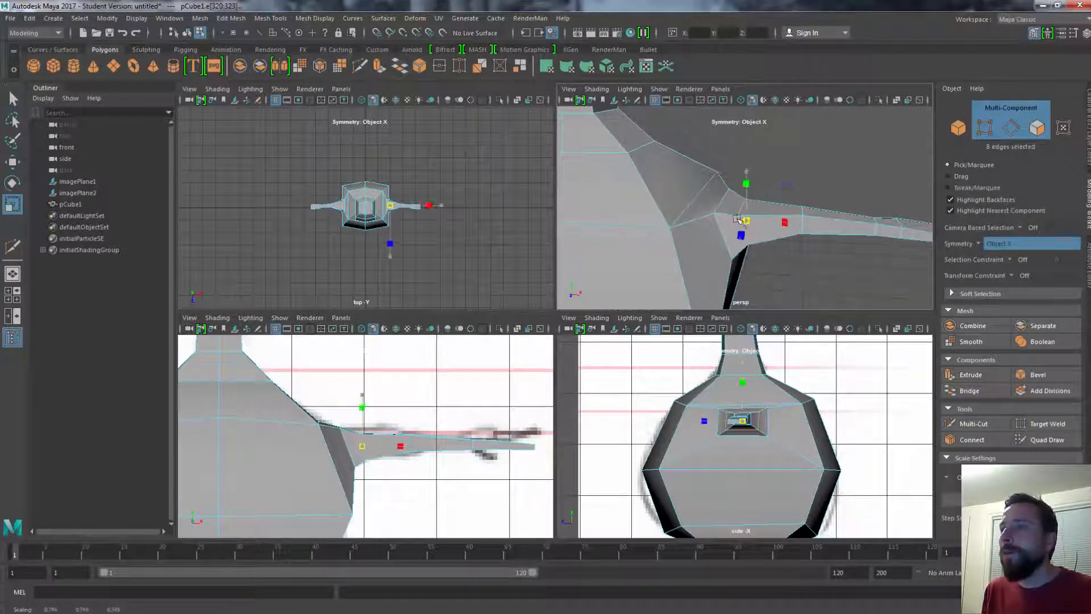
key(w)
drag(362, 393, 363, 387)
alt+drag(744, 179, 681, 333)
key(r)
Maximize the perspective view and preview the character smoothed, ending with the smooth preview inside its cage
key(space)
key(q)
alt+drag(794, 322, 678, 386)
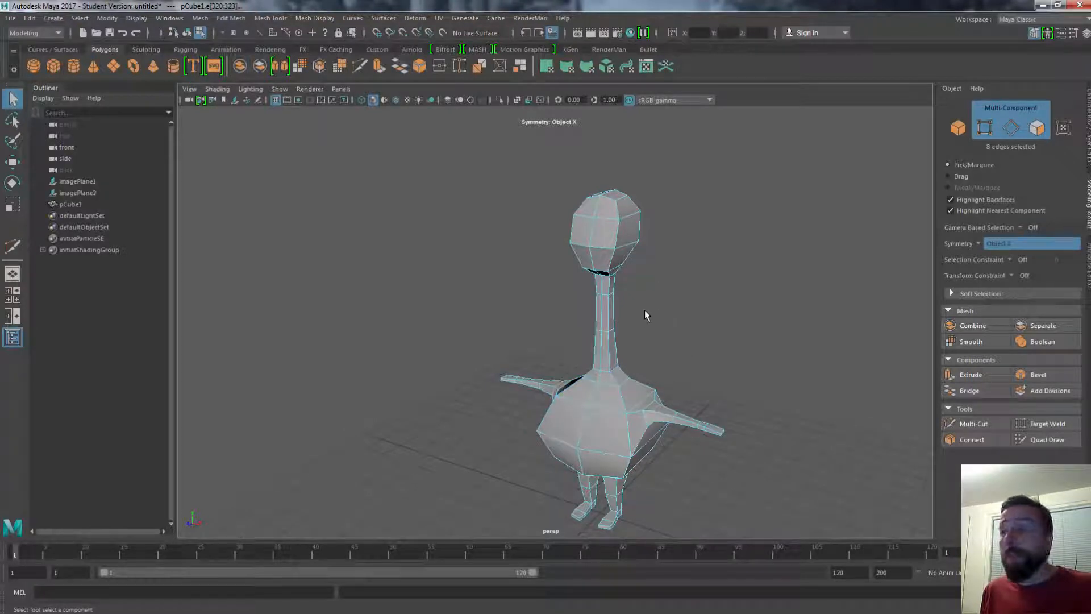
key(3)
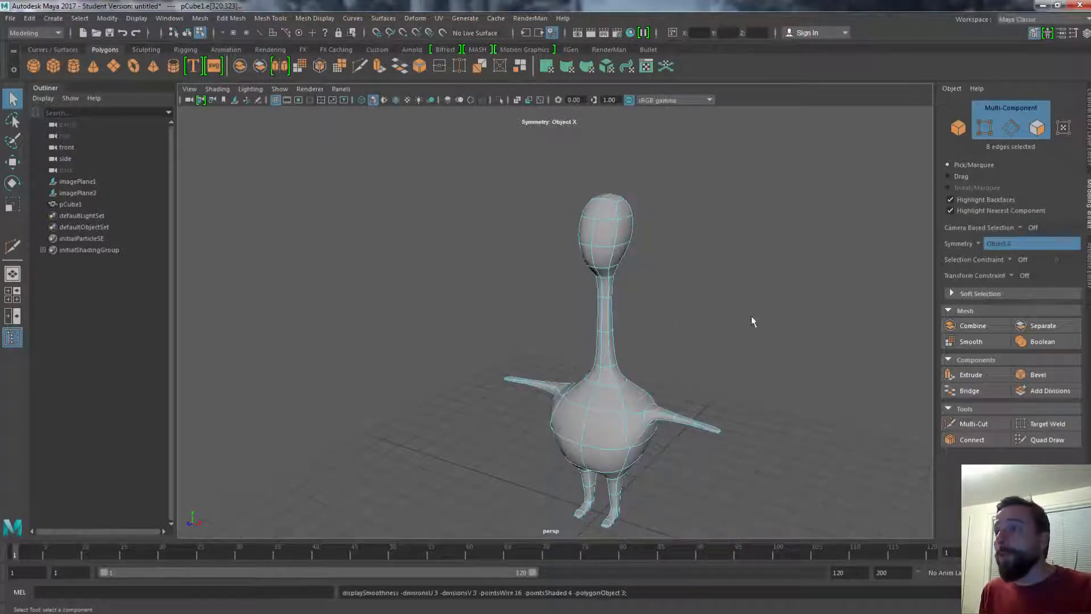
alt+drag(752, 318, 684, 353)
key(2)
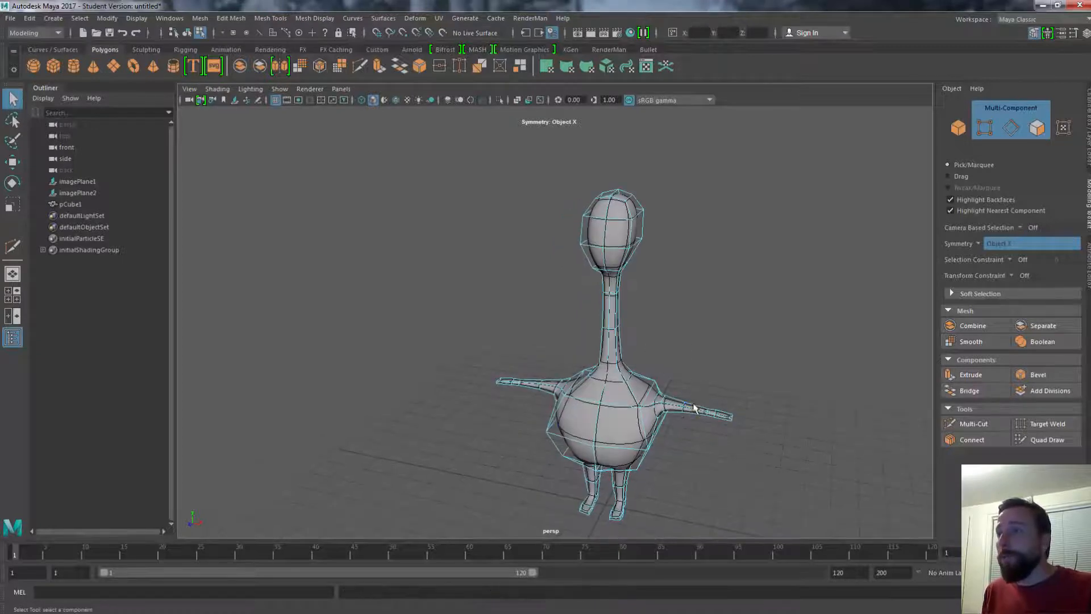
alt+drag(695, 408, 743, 320)
alt+middle_drag(743, 320, 737, 312)
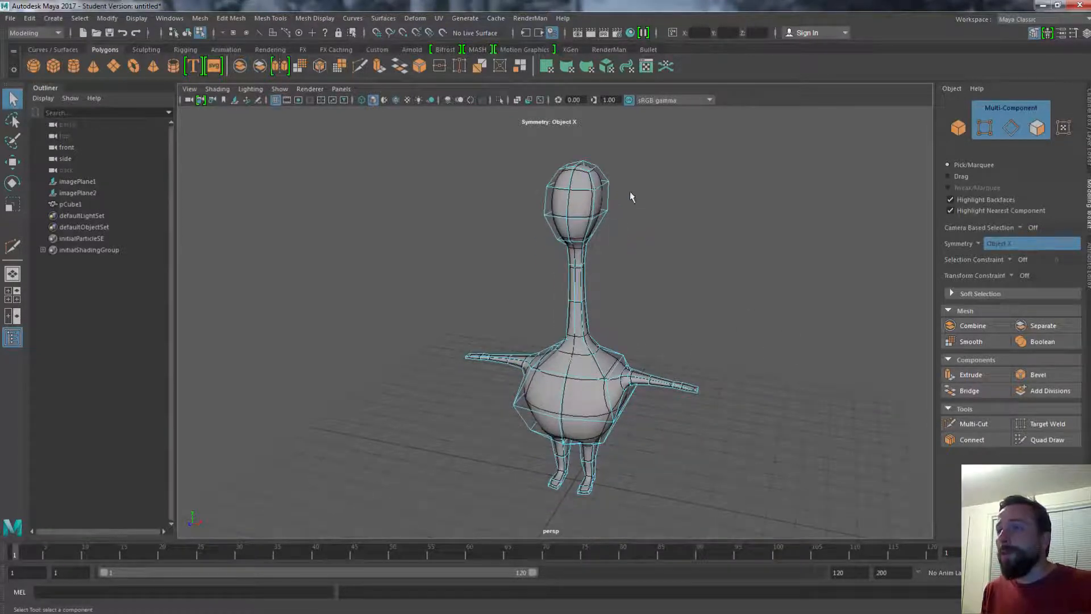
Preview the character smoothed without its cage, then return to object mode and deselect the mesh
alt+drag(724, 280, 676, 352)
key(3)
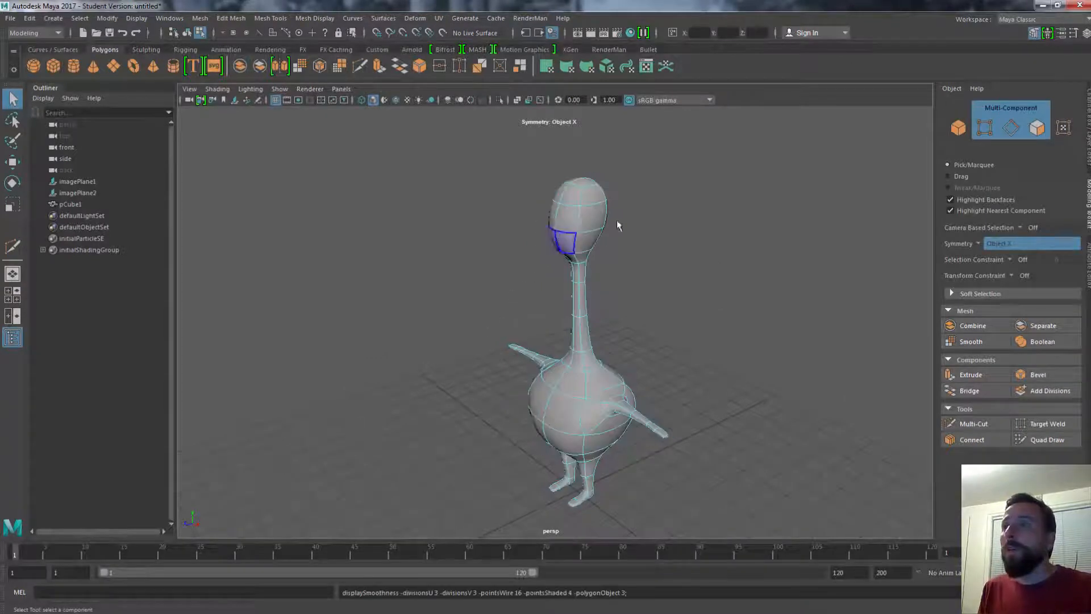
alt+drag(684, 222, 636, 232)
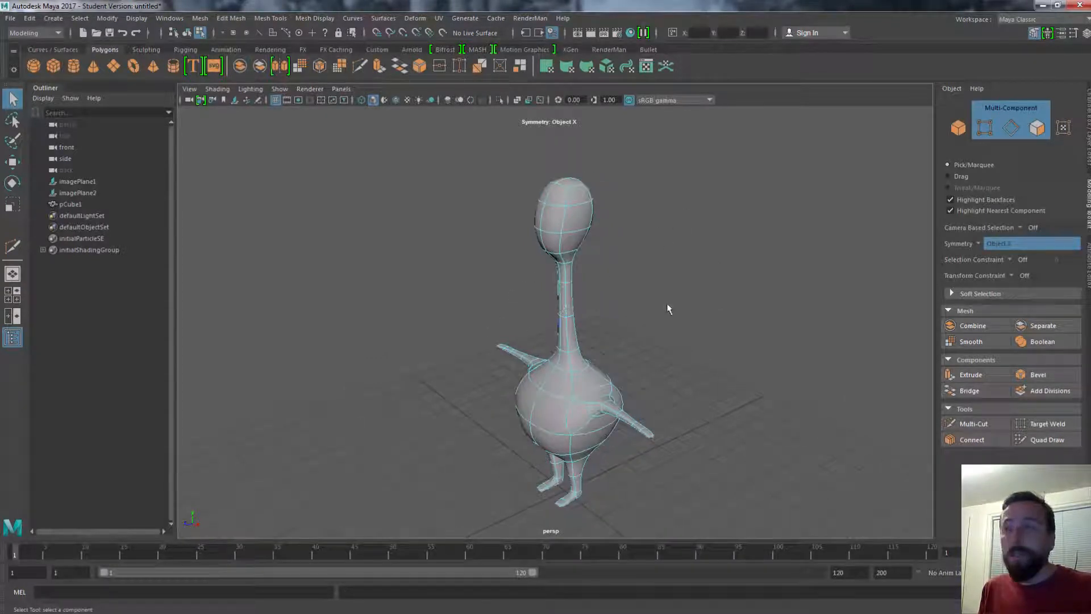
key(F8)
key(F8)
key(F8)
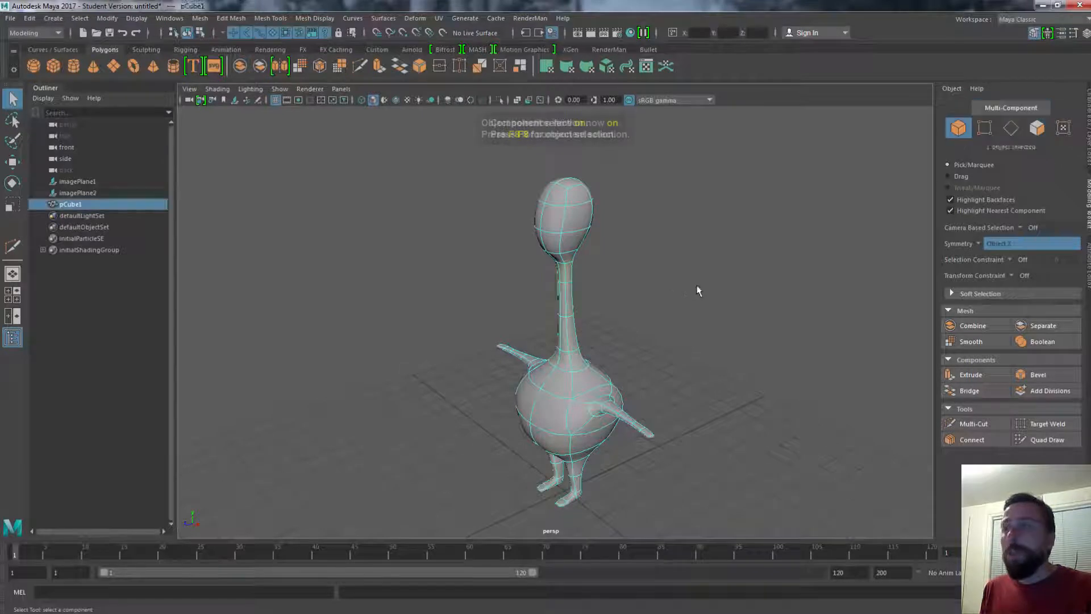
click(698, 291)
alt+drag(667, 271, 581, 380)
Display the character with all-lights shading and examine its black silhouette from several angles
key(7)
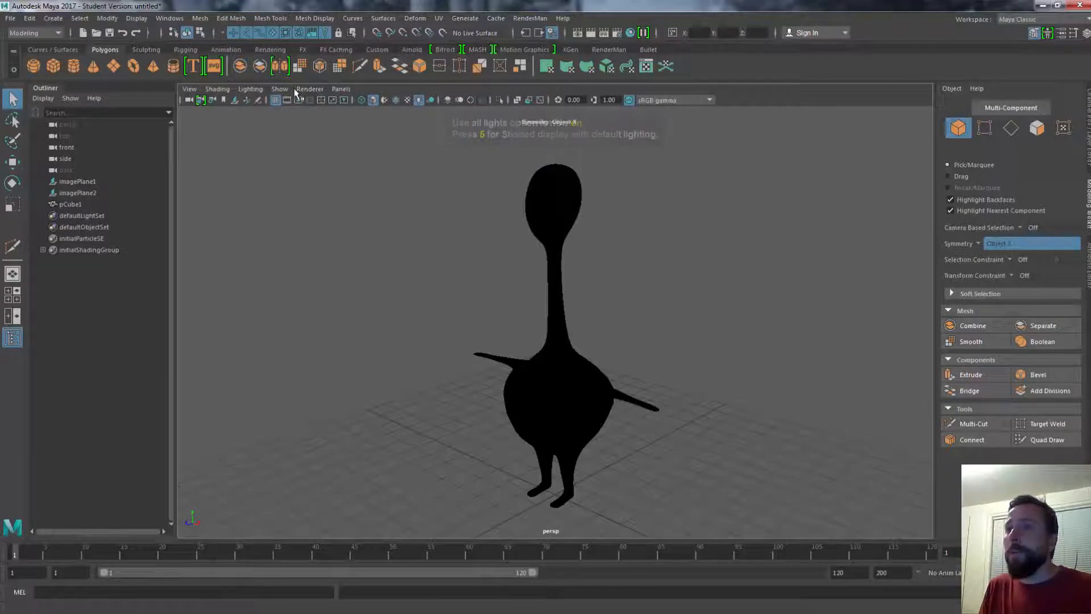
alt+drag(791, 369, 794, 399)
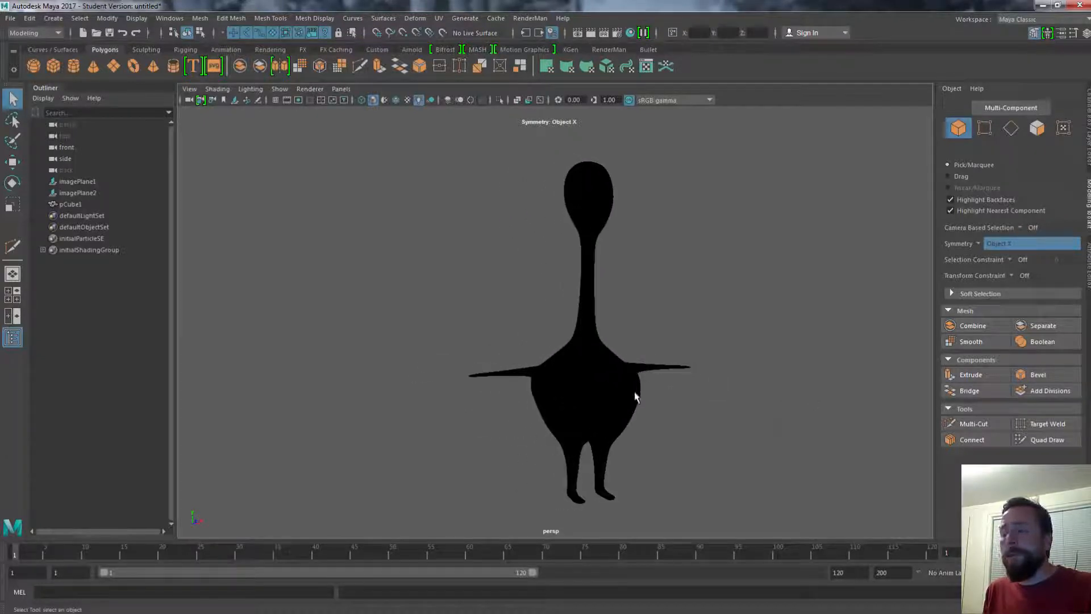
alt+drag(509, 349, 581, 398)
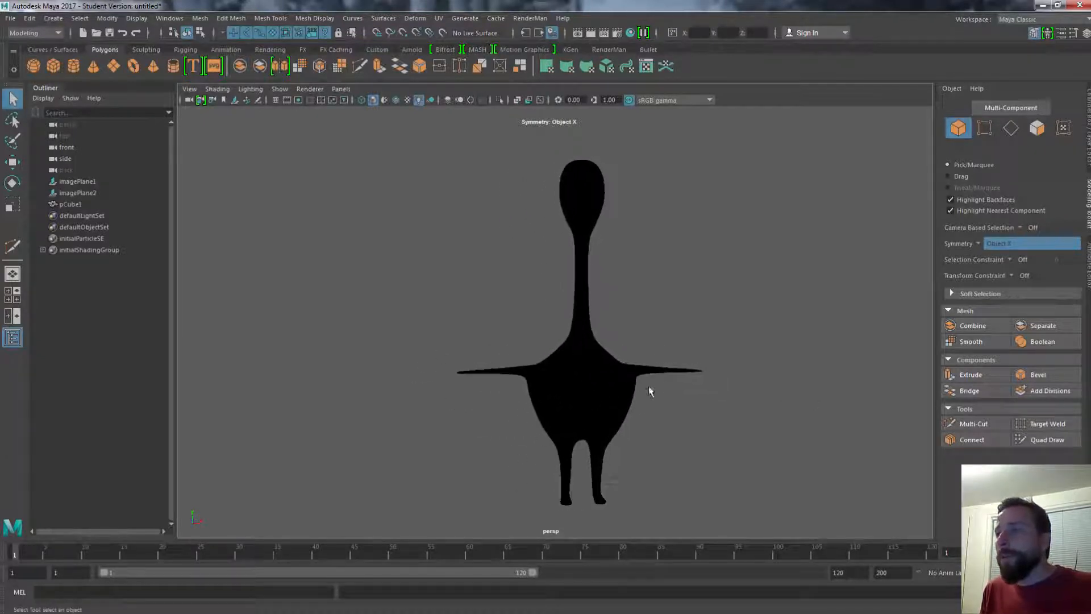
alt+drag(651, 391, 521, 396)
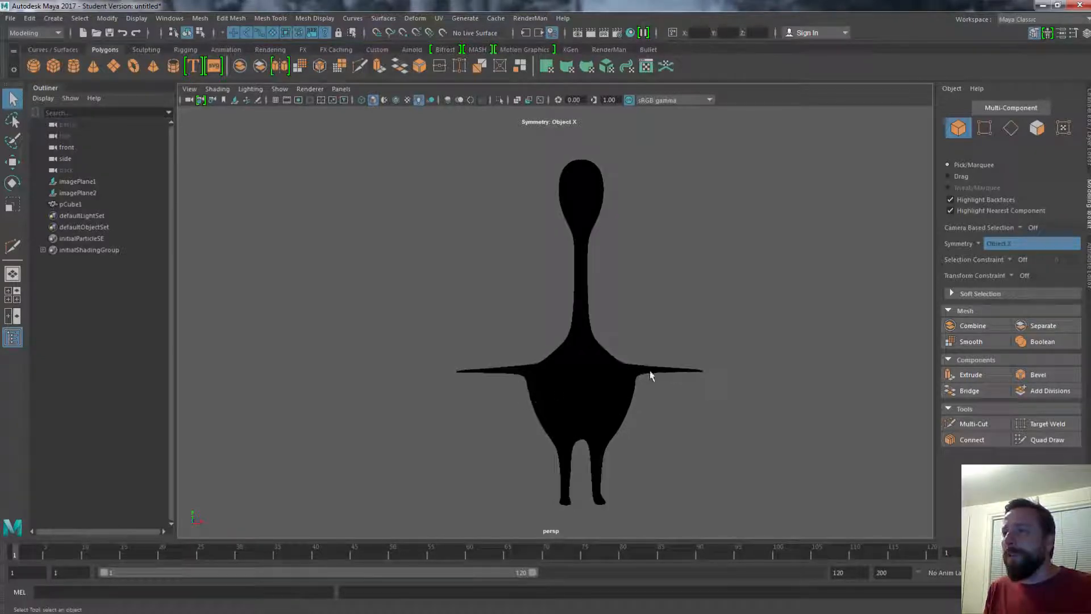
alt+drag(590, 394, 550, 401)
alt+drag(568, 341, 563, 368)
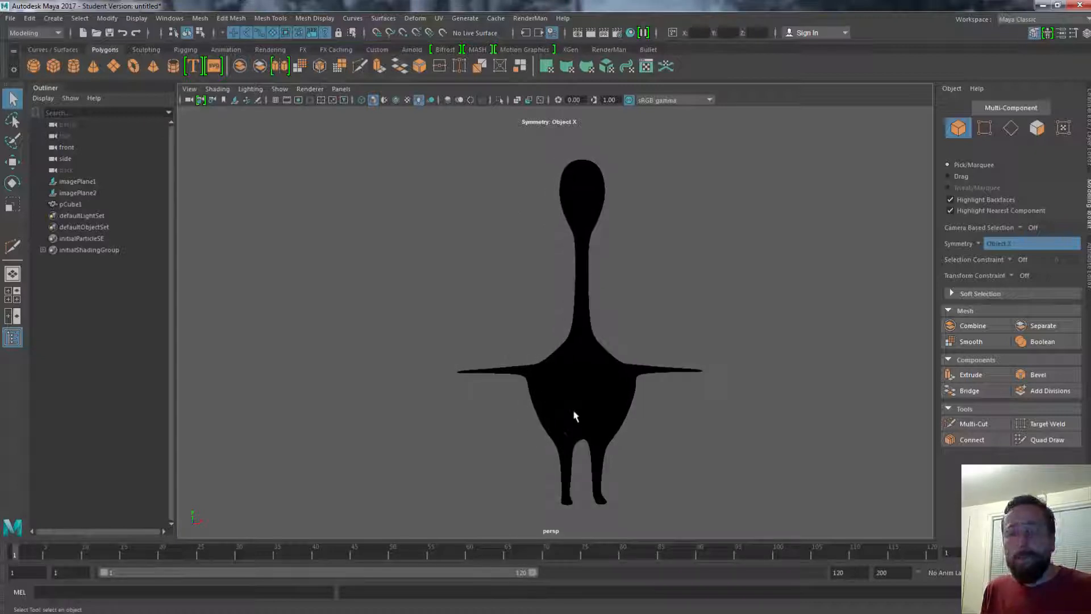
Show the character unsmoothed in silhouette and adjust the torso side vertices below the arm and near the hip
click(595, 410)
key(1)
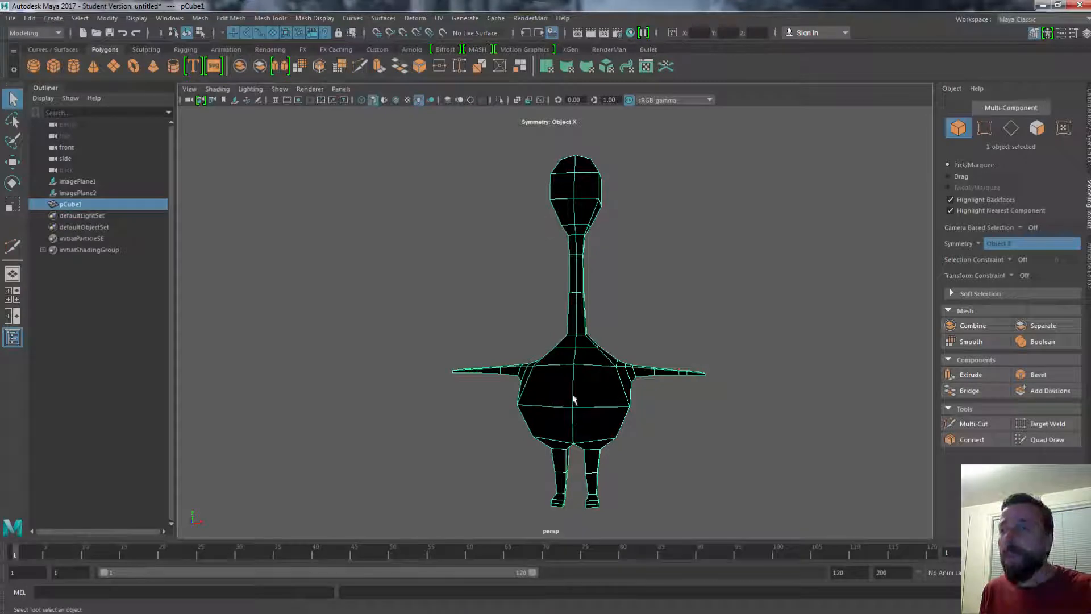
alt+drag(667, 372, 653, 368)
scroll(651, 365, up, 4)
right_drag(650, 365, 616, 364)
drag(651, 350, 633, 382)
key(w)
mouse_move(646, 369)
alt+mouse_down()
mouse_move(637, 377)
mouse_move(654, 362)
alt+mouse_up()
key(2)
drag(671, 463, 645, 398)
mouse_move(717, 410)
mouse_down()
mouse_move(735, 448)
mouse_move(705, 406)
mouse_move(665, 428)
mouse_move(687, 426)
mouse_up()
click(708, 441)
Switch to default-light shading and reposition the vertices along the torso's side beneath the arm
scroll(690, 375, down, 4)
key(F8)
key(F8)
click(565, 369)
key(5)
scroll(565, 369, up, 4)
right_drag(621, 276, 568, 277)
drag(619, 345, 660, 389)
drag(684, 343, 636, 308)
drag(693, 362, 683, 368)
alt+drag(683, 368, 580, 375)
scroll(682, 302, down, 3)
Select the vertices on the torso's opposite side and move them to refine the body outline
key(F8)
click(705, 316)
click(569, 364)
right_drag(570, 363, 531, 358)
alt+drag(531, 358, 511, 369)
drag(509, 343, 549, 395)
key(w)
drag(561, 417, 605, 404)
click(572, 420)
mouse_move(603, 400)
mouse_down()
mouse_move(568, 454)
mouse_move(606, 436)
mouse_move(635, 332)
mouse_move(602, 381)
mouse_move(545, 397)
mouse_move(702, 374)
mouse_move(707, 290)
mouse_move(384, 382)
mouse_move(676, 397)
mouse_move(648, 417)
mouse_up()
Check the reshaped torso in all-lights silhouette display and return to default-light shading
key(7)
click(538, 399)
key(F8)
key(F8)
click(540, 409)
key(5)
Return to the unsmoothed mesh and undo the last torso selections and changes
click(596, 406)
key(1)
key(q)
alt+drag(652, 455, 591, 398)
alt+right_drag(590, 398, 643, 368)
key(ctrl+z)
key(ctrl+z)
key(ctrl+z)
key(ctrl+z)
key(ctrl+z)
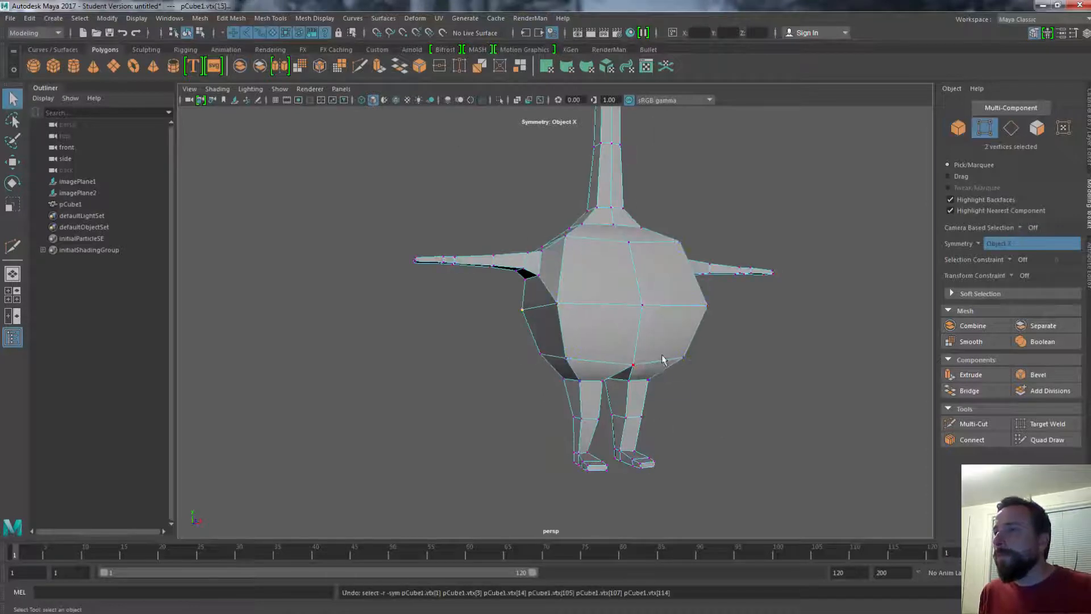
Move the vertices around the lower torso slightly upward, then frame the character and return to object mode
alt+drag(662, 360, 637, 454)
drag(615, 478, 551, 393)
key(w)
drag(581, 461, 579, 443)
mouse_move(579, 443)
alt+mouse_down()
mouse_move(591, 363)
mouse_move(625, 371)
mouse_move(567, 426)
mouse_move(583, 425)
alt+mouse_up()
click(602, 372)
key(f)
key(q)
key(F8)
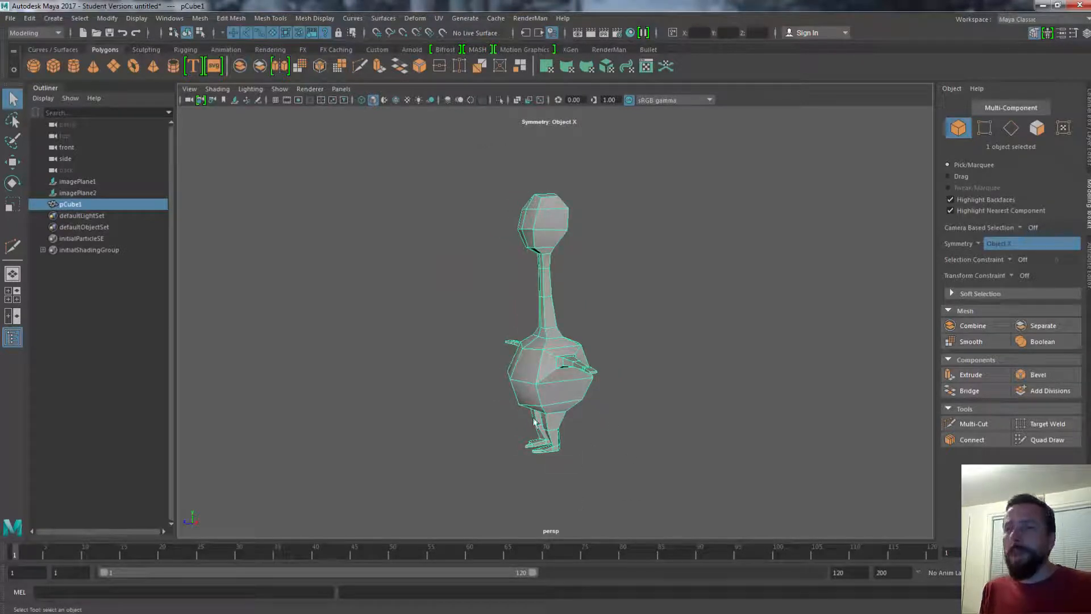
alt+drag(494, 382, 501, 408)
alt+drag(566, 419, 615, 463)
key(ctrl+z)
key(shift+z)
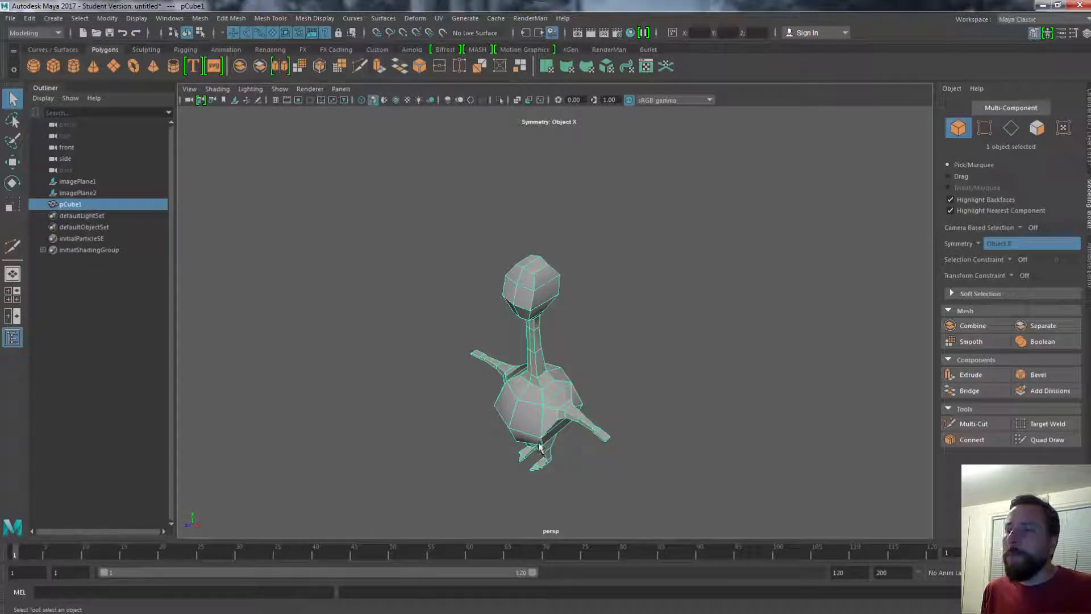
alt+drag(457, 460, 501, 409)
alt+middle_drag(585, 334, 572, 365)
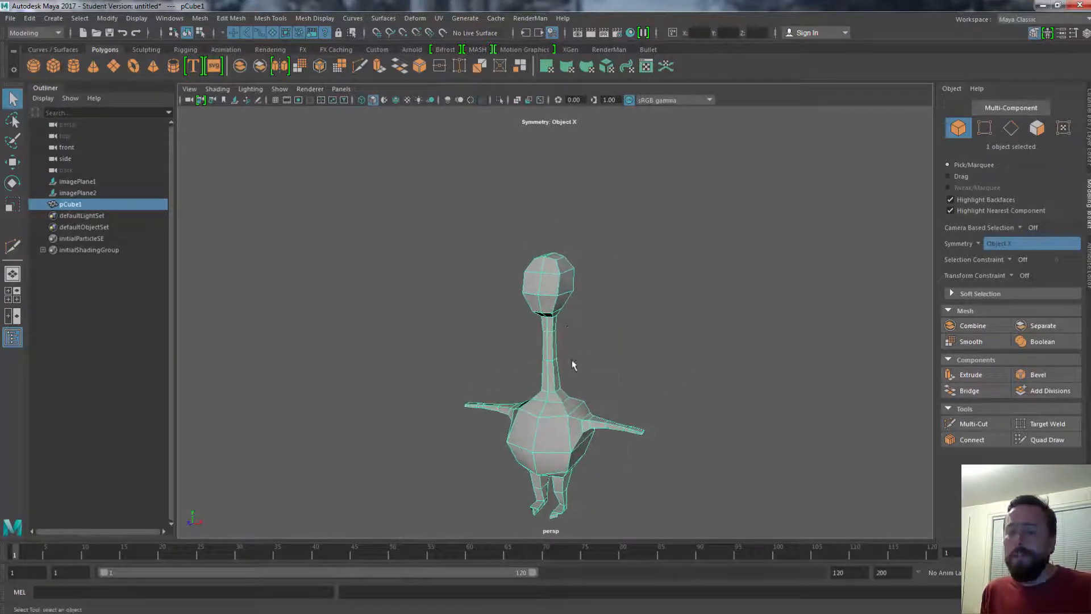
alt+drag(573, 320, 622, 375)
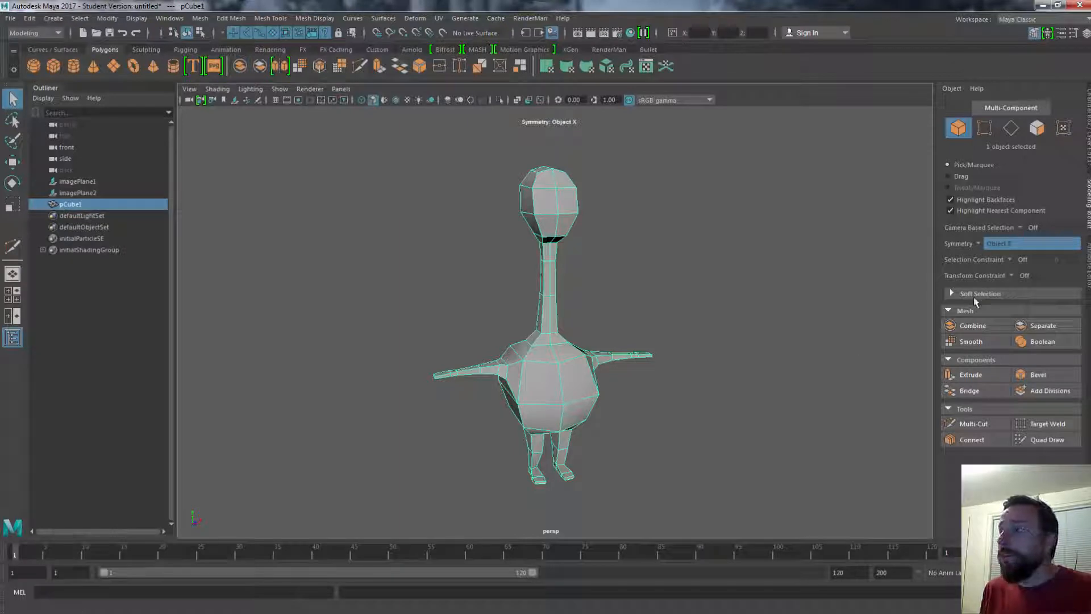
Open the Channel Box and look through the character mesh's construction history
click(1088, 142)
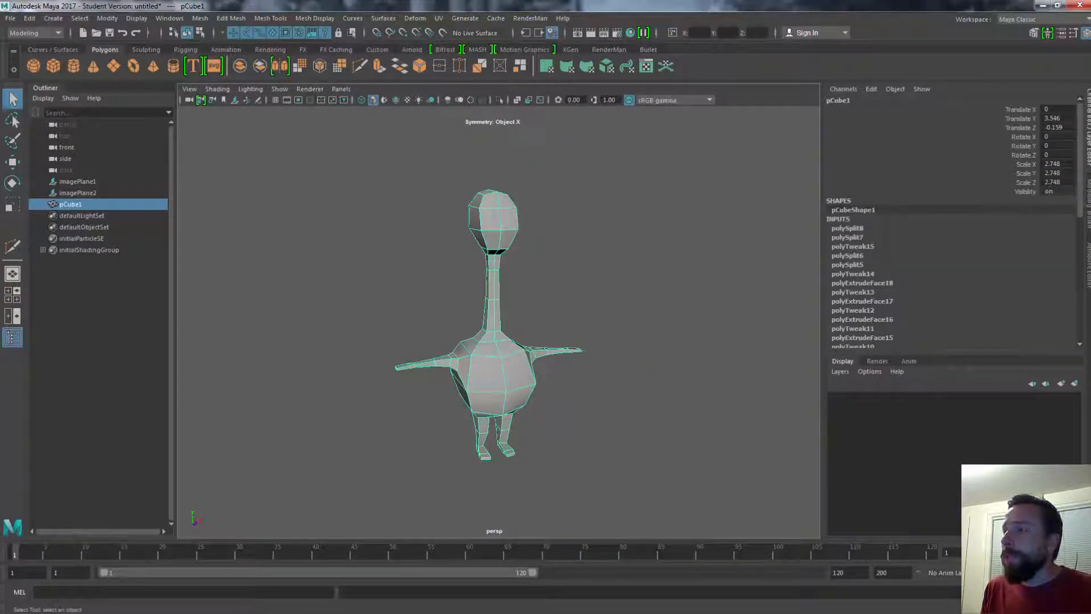
drag(1083, 185, 1064, 310)
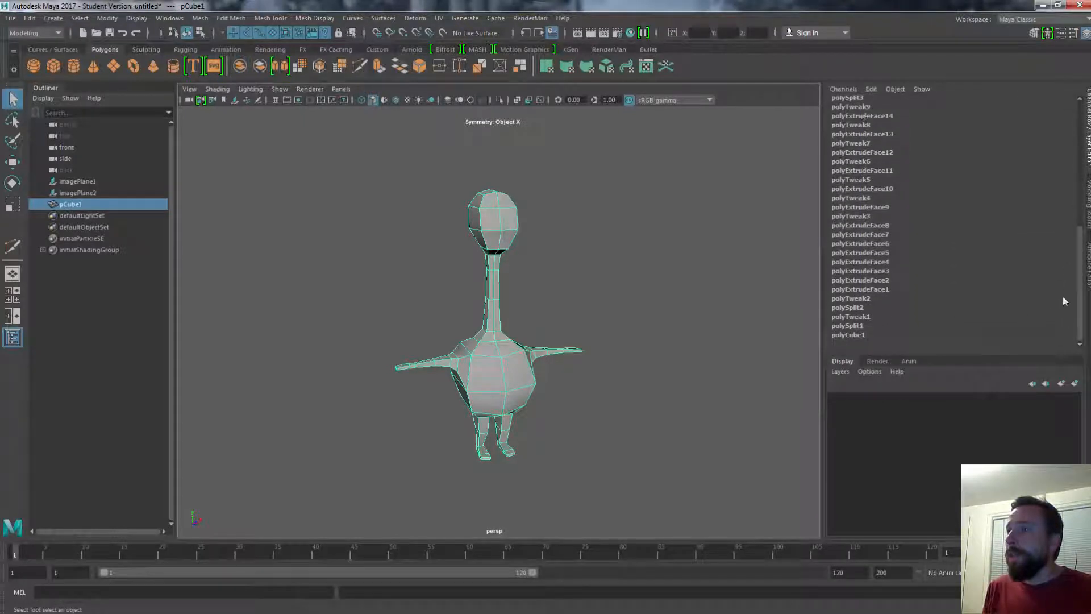
scroll(888, 282, up, 10)
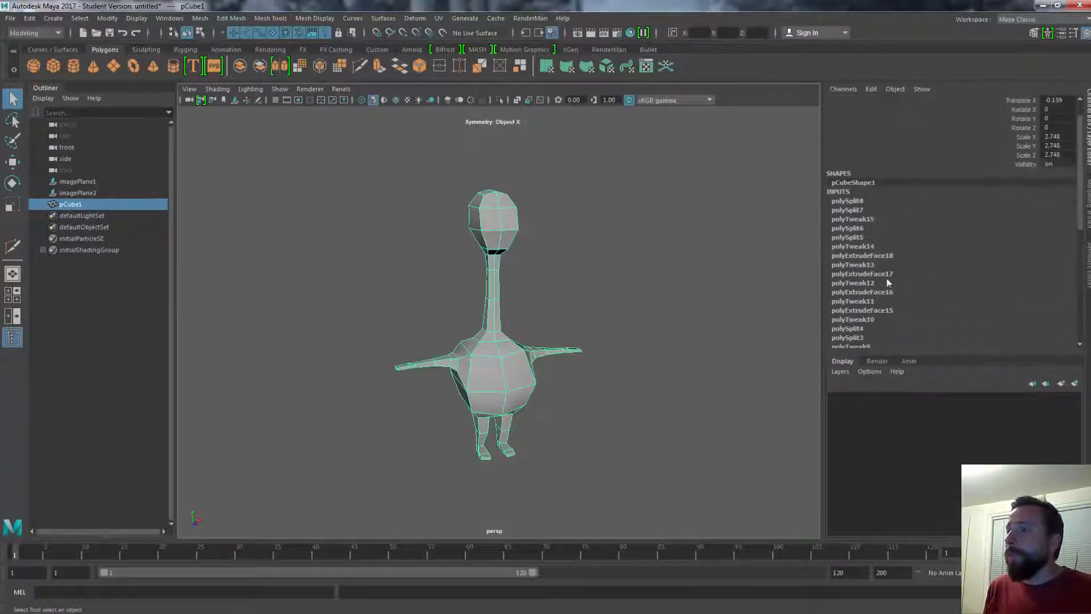
drag(1078, 187, 1052, 105)
alt+drag(506, 339, 550, 308)
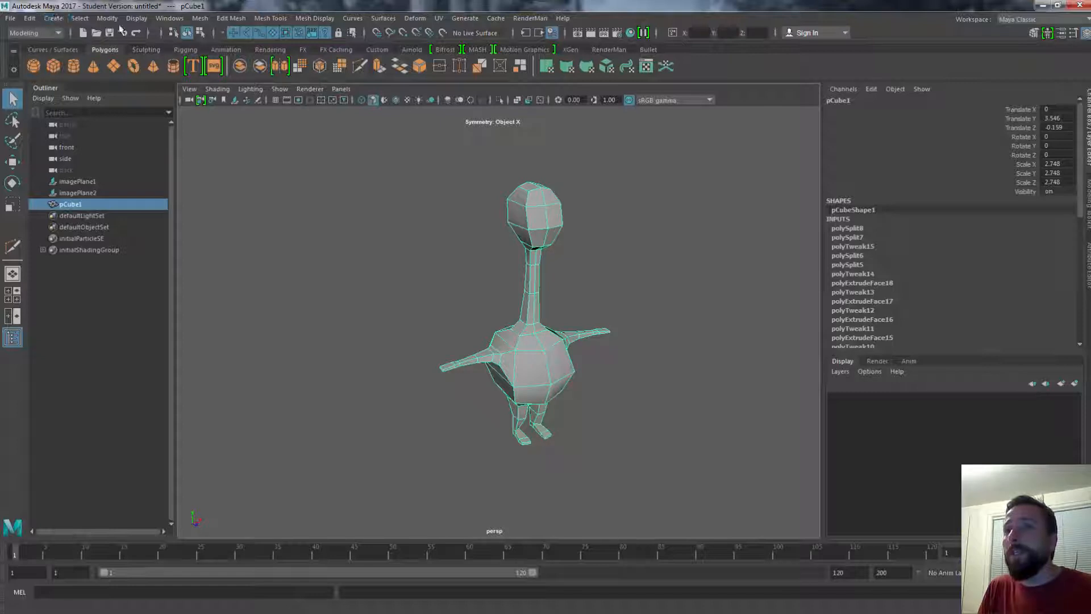
Delete the construction history of the character mesh
click(10, 18)
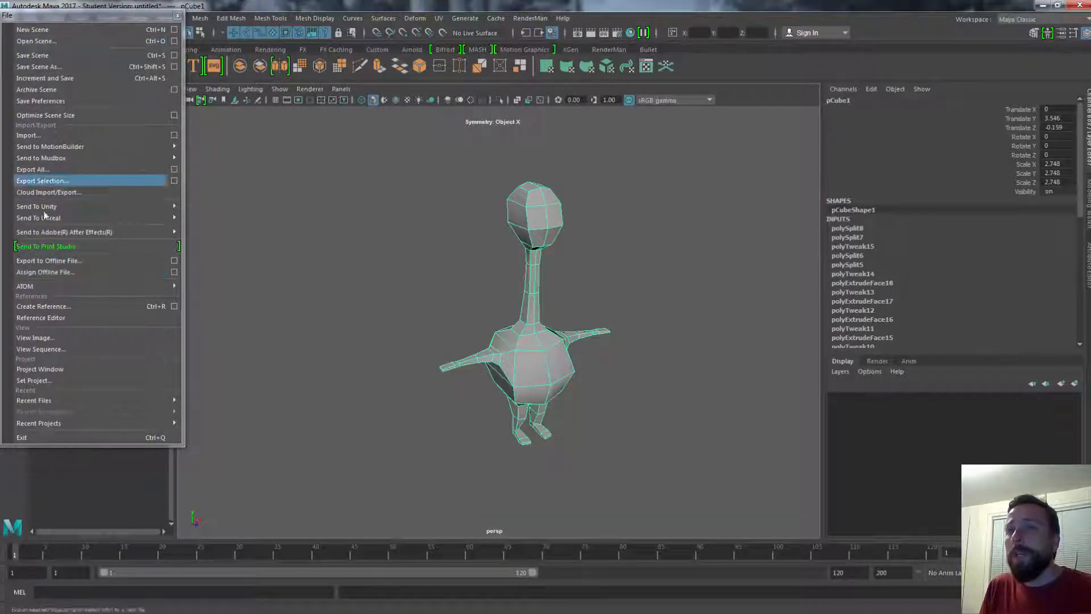
click(178, 16)
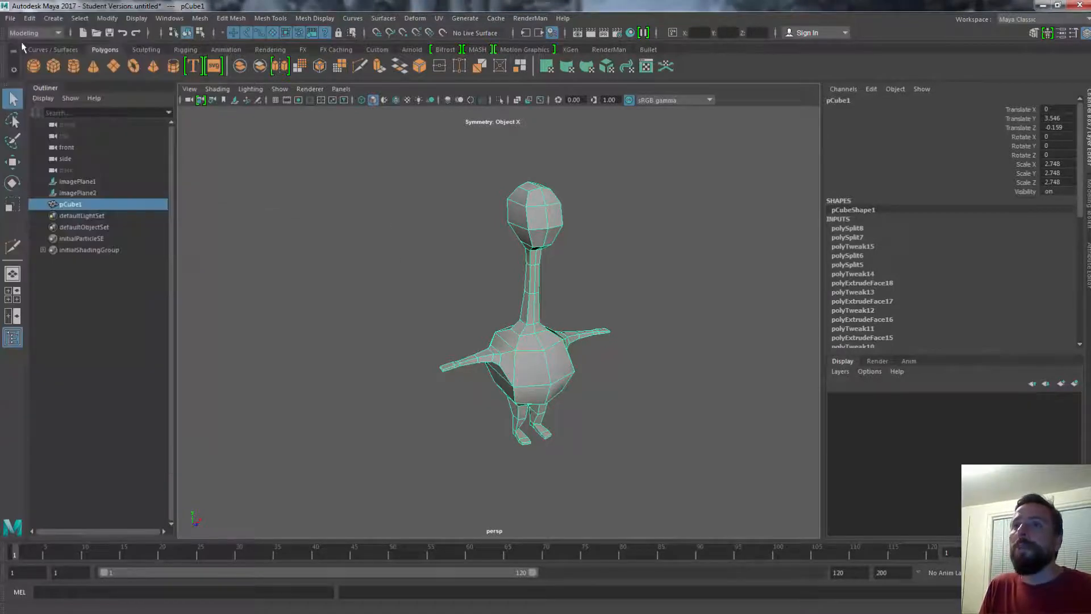
click(29, 18)
mouse_move(81, 155)
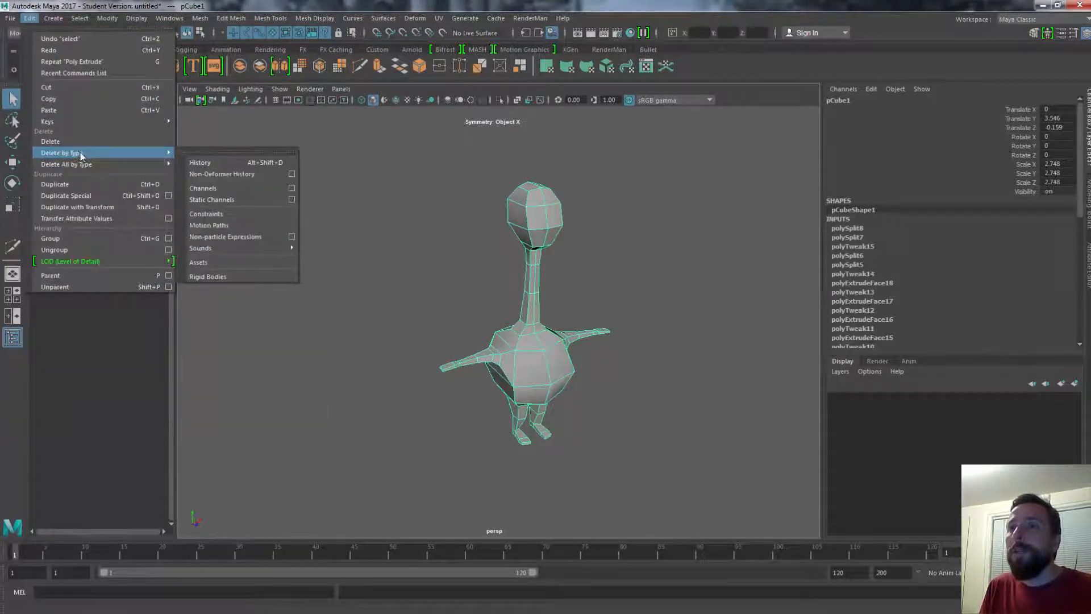
click(199, 164)
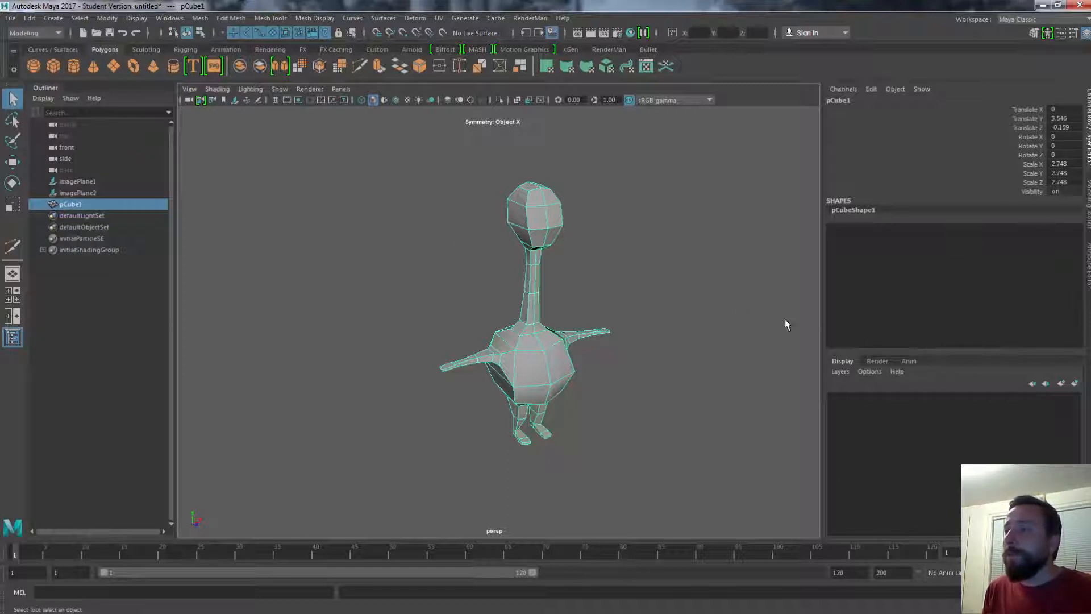
Apply the polygon Smooth operation to the character mesh and set its divisions to 2
alt+middle_drag(589, 319, 534, 333)
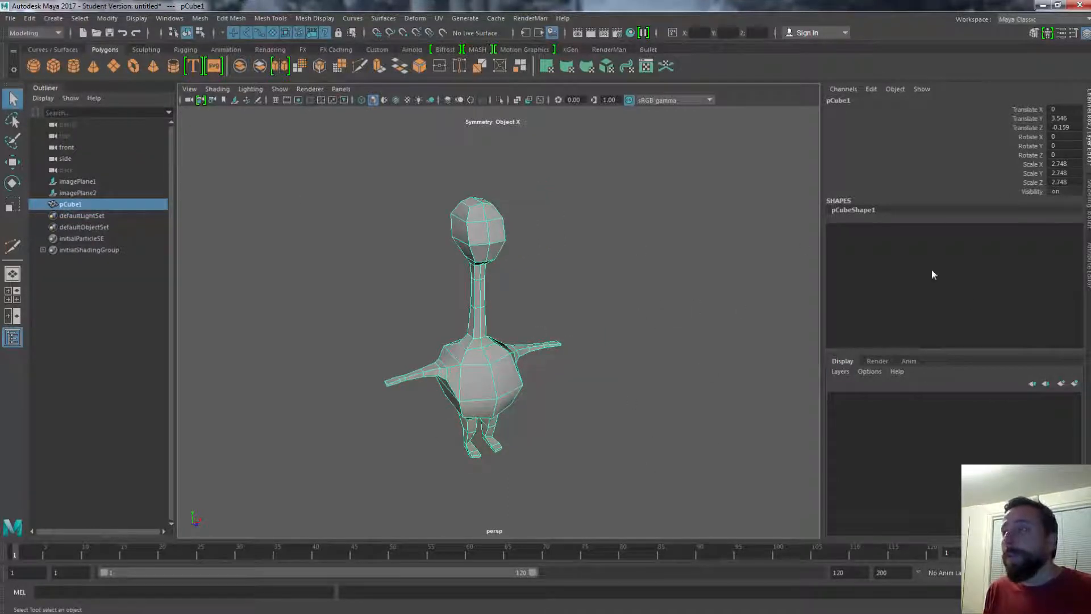
alt+drag(480, 336, 529, 379)
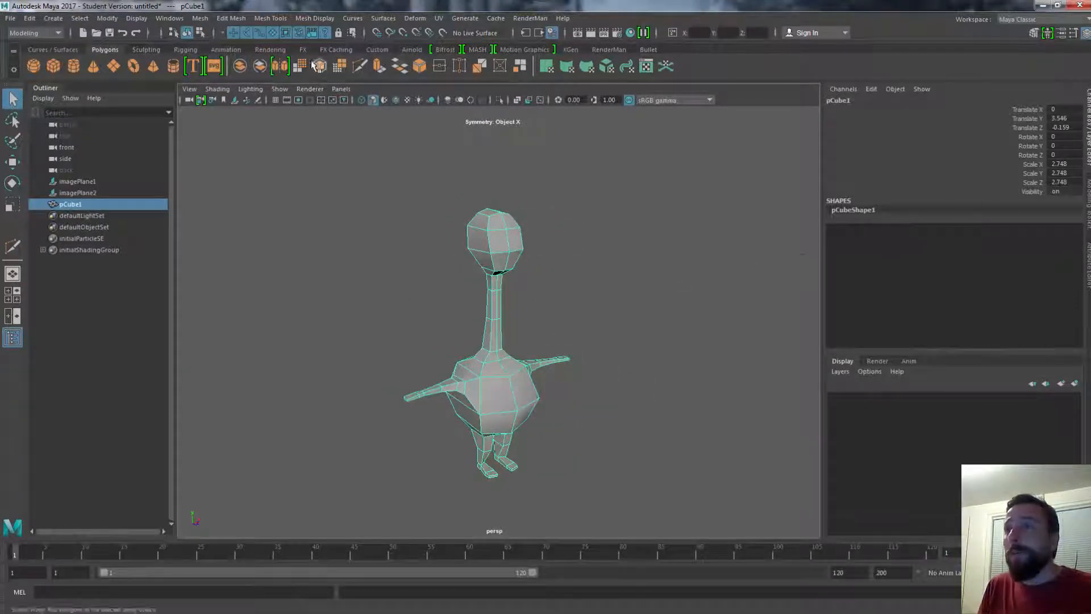
click(293, 64)
alt+drag(621, 334, 496, 313)
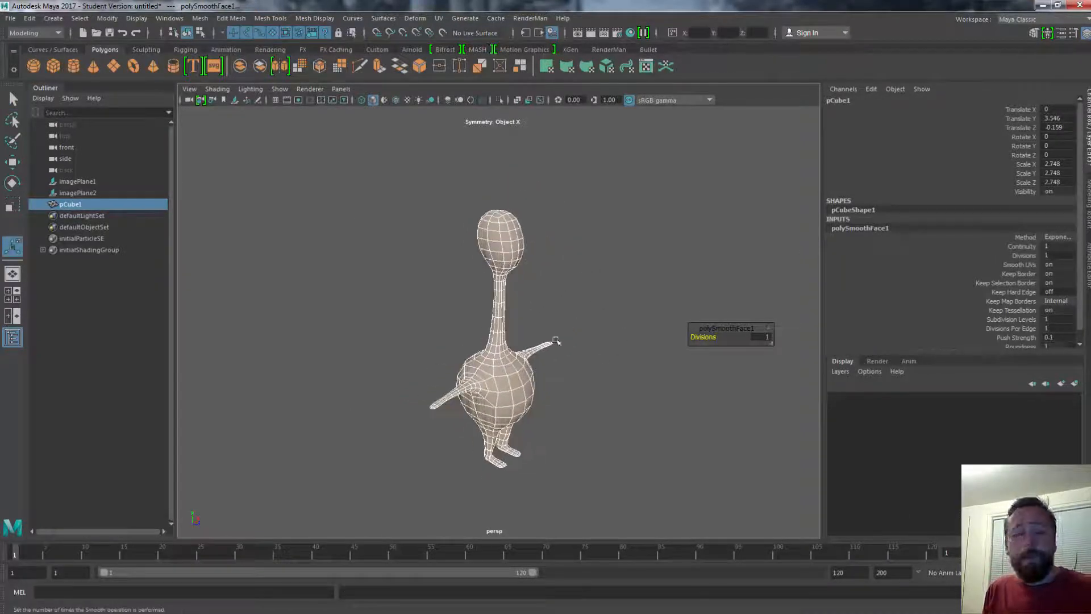
alt+drag(482, 334, 641, 314)
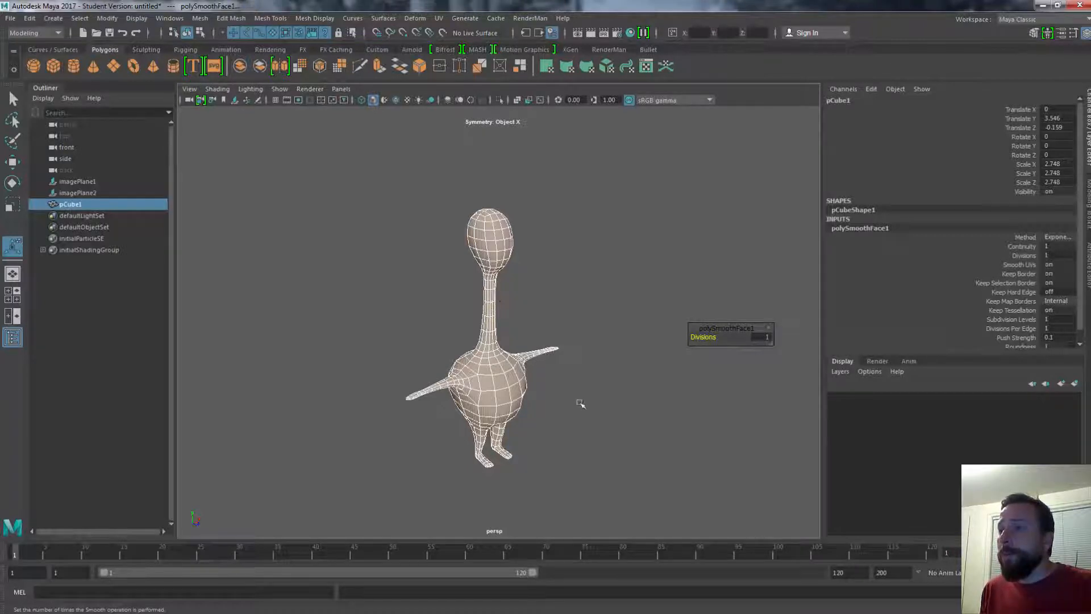
click(591, 404)
click(497, 387)
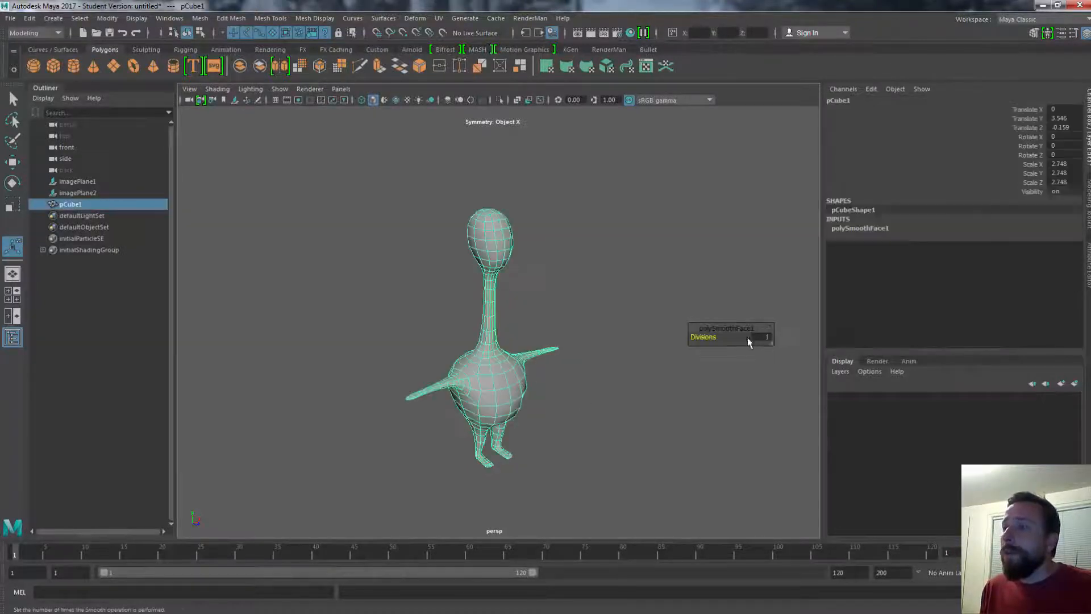
drag(718, 337, 706, 349)
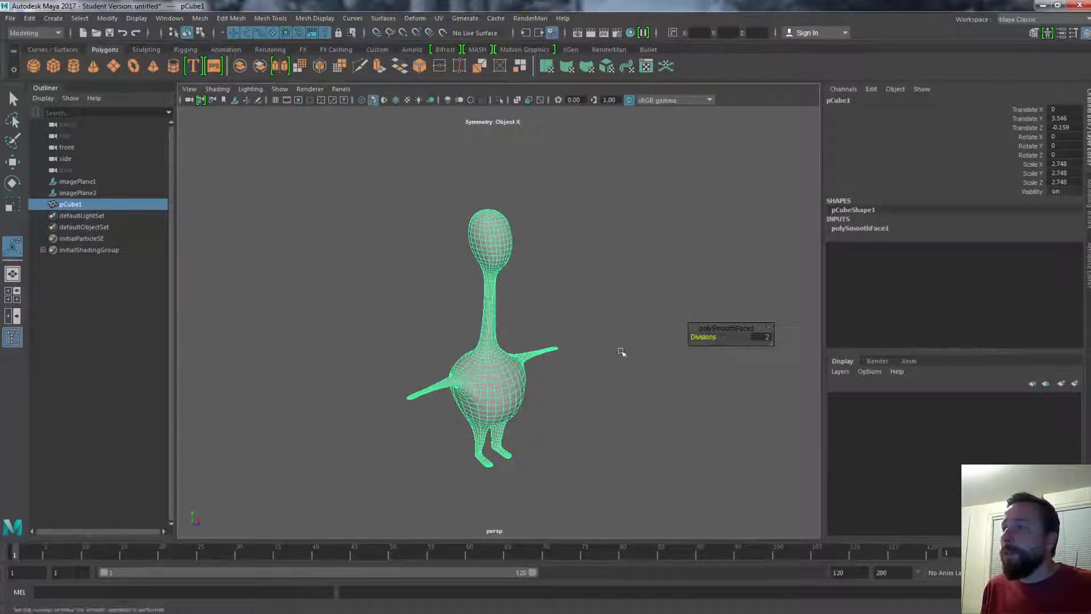
Review the smooth operation's settings in the Channel Box and the Attribute Editor
click(859, 229)
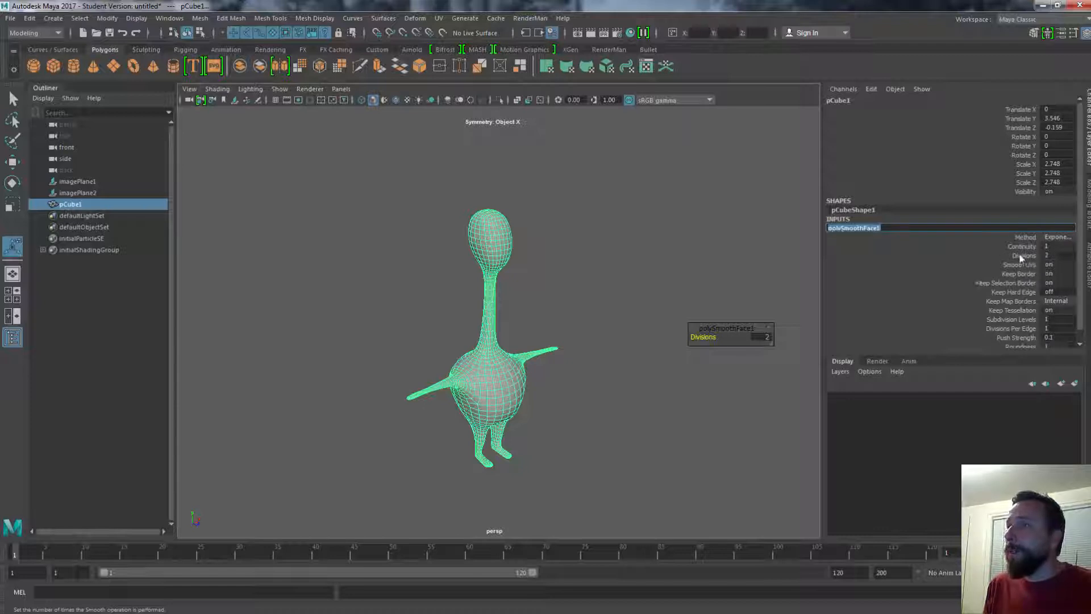
click(1086, 262)
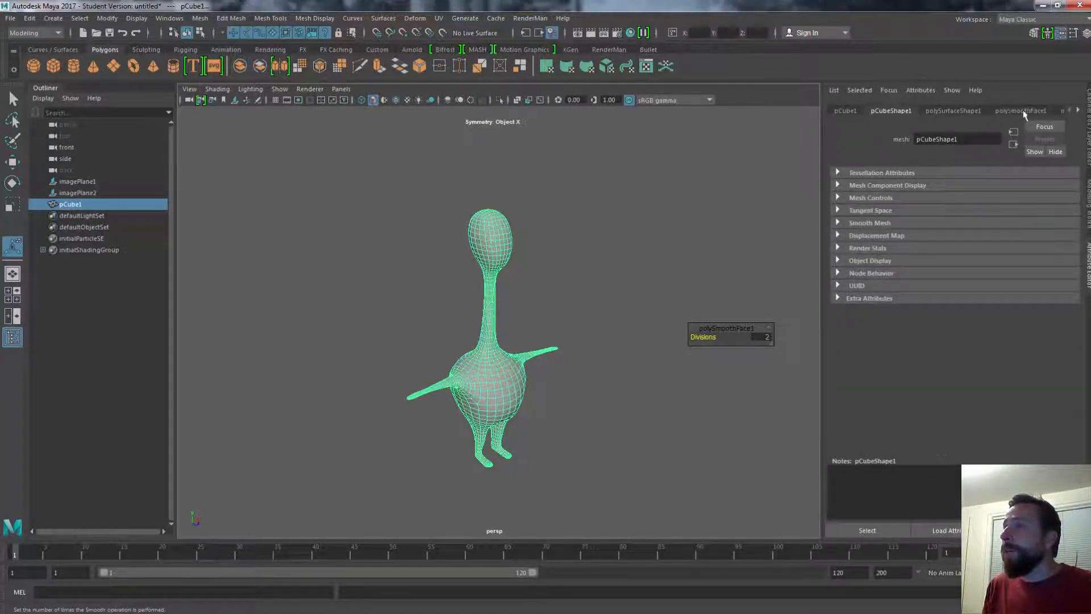
click(1022, 112)
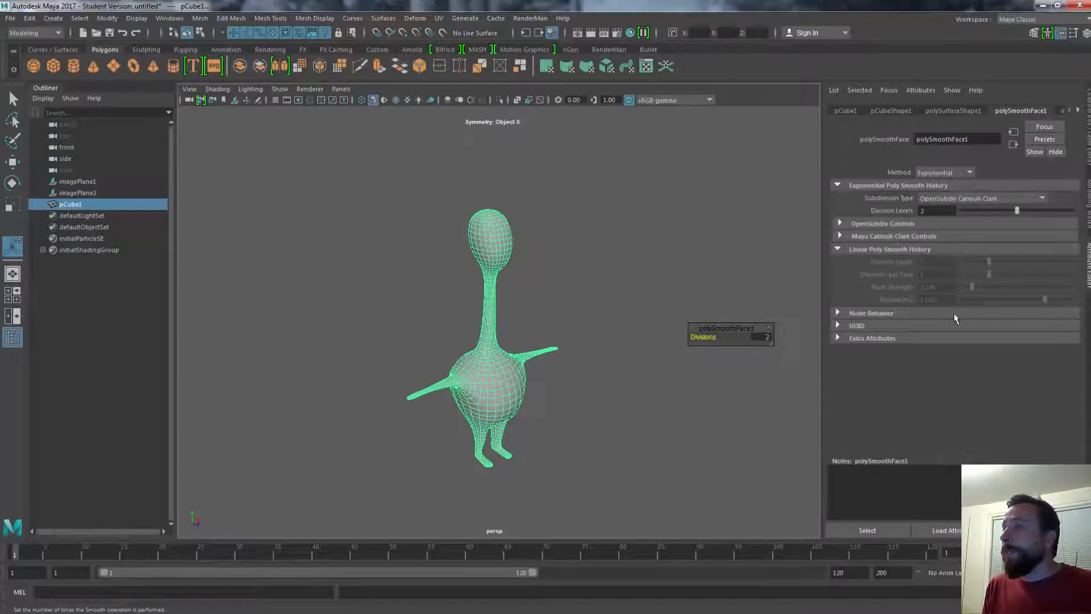
Frame the smoothed character from the front and activate the Sculpt tool on its mesh
alt+drag(607, 315, 655, 307)
click(582, 309)
click(535, 402)
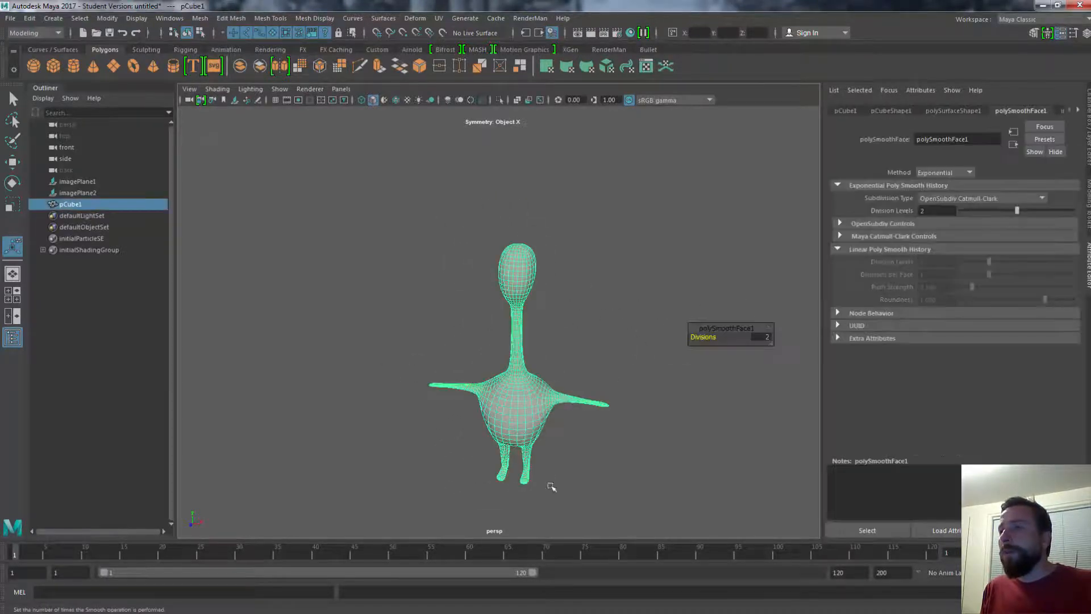
key(f)
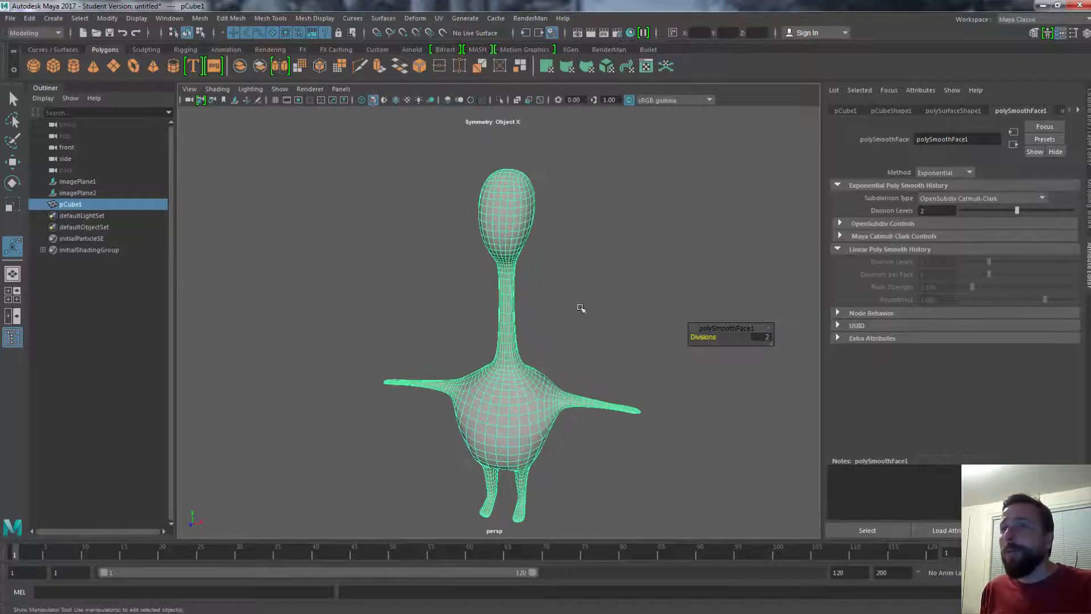
click(146, 50)
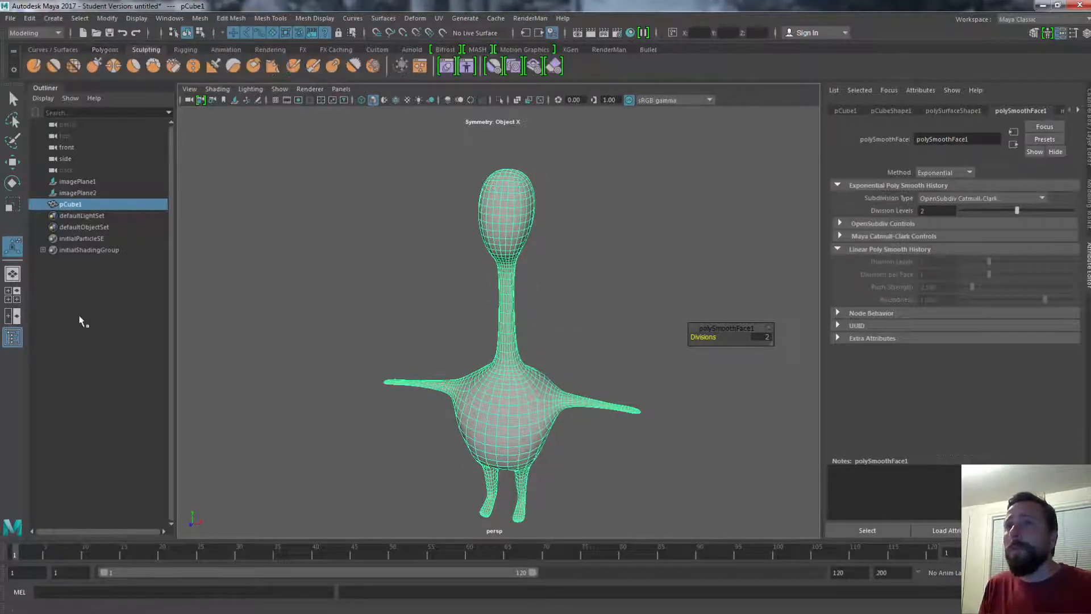
click(31, 67)
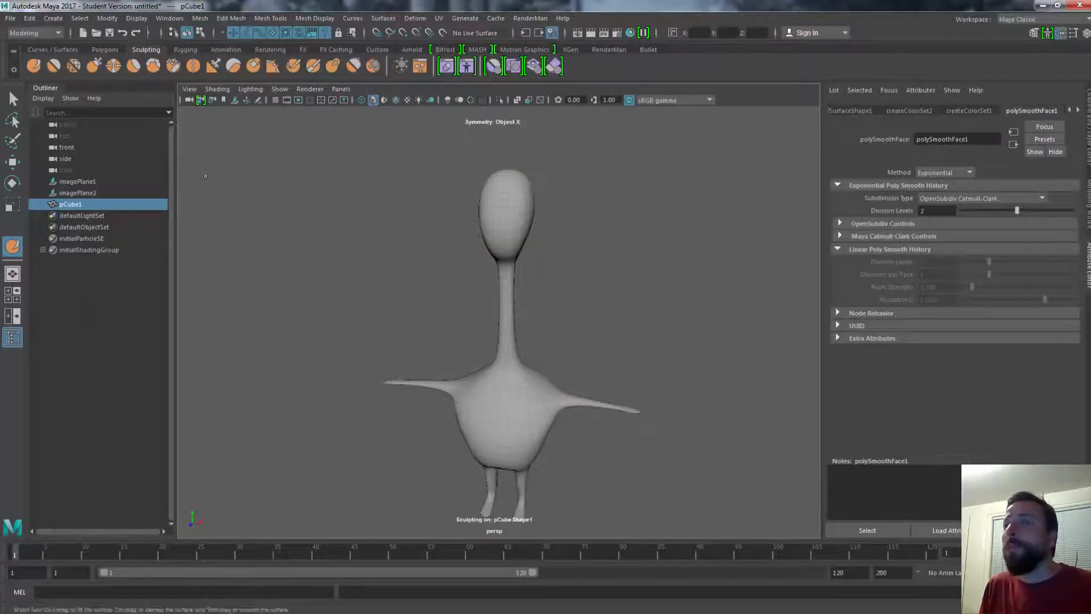
Open the Sculpt tool's settings and set its symmetry to Object X
click(1060, 33)
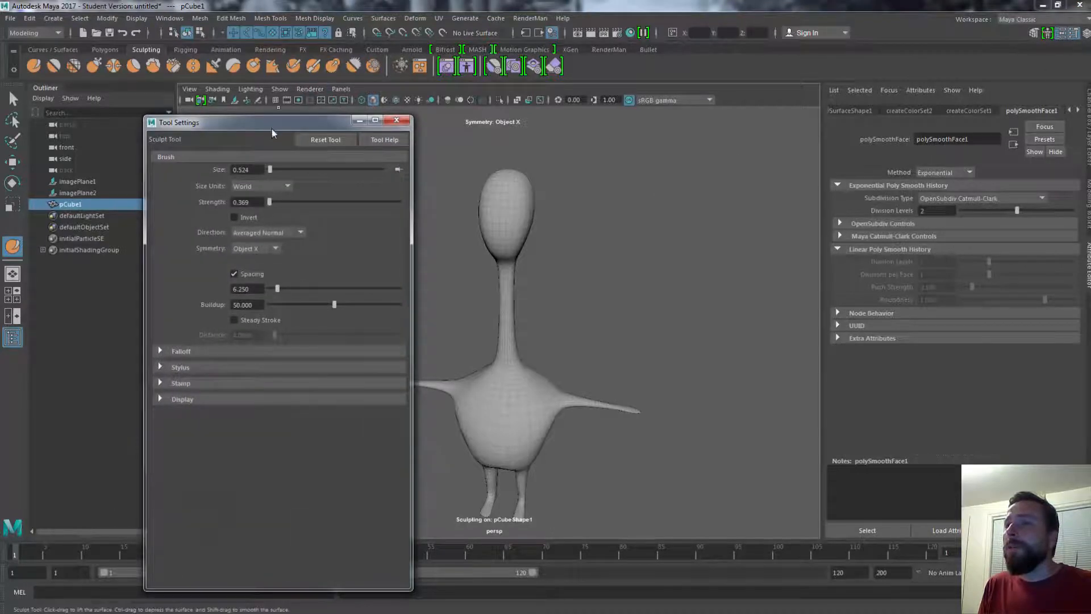
drag(267, 124, 186, 107)
alt+middle_drag(448, 254, 495, 232)
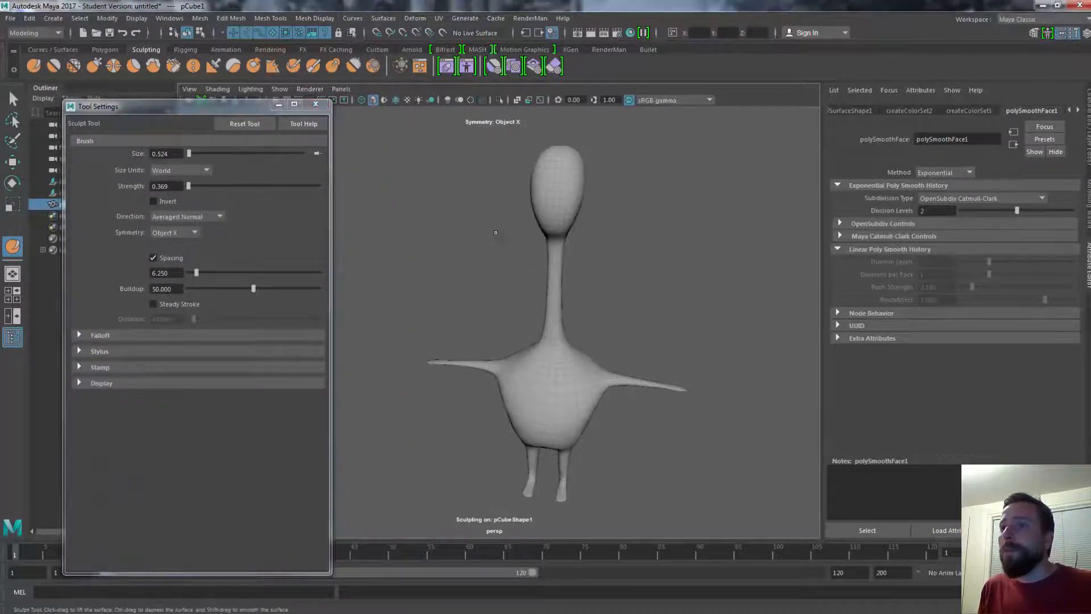
click(175, 233)
click(173, 256)
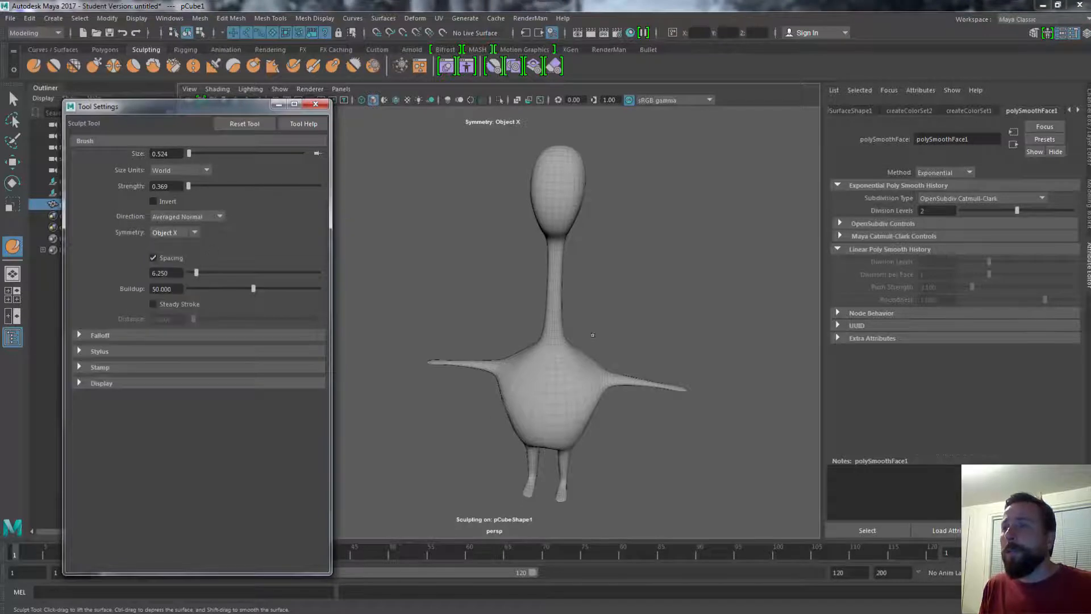
Enlarge the sculpt brush to a size of 1.016 over the character's body
mouse_move(573, 402)
alt+mouse_down()
mouse_move(583, 408)
mouse_move(556, 404)
alt+mouse_up()
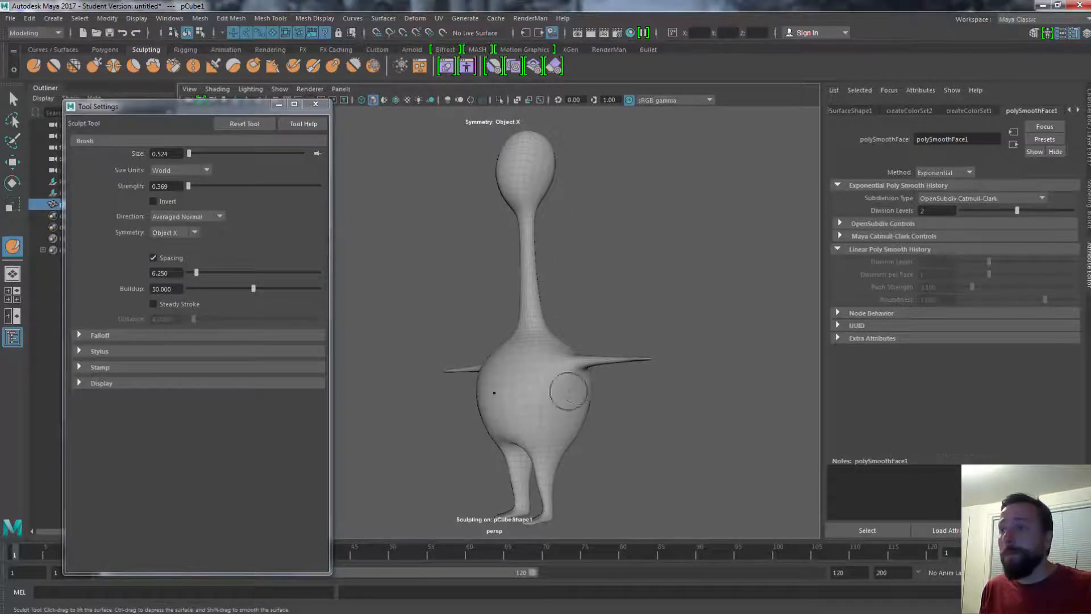
key(b)
drag(560, 397, 567, 403)
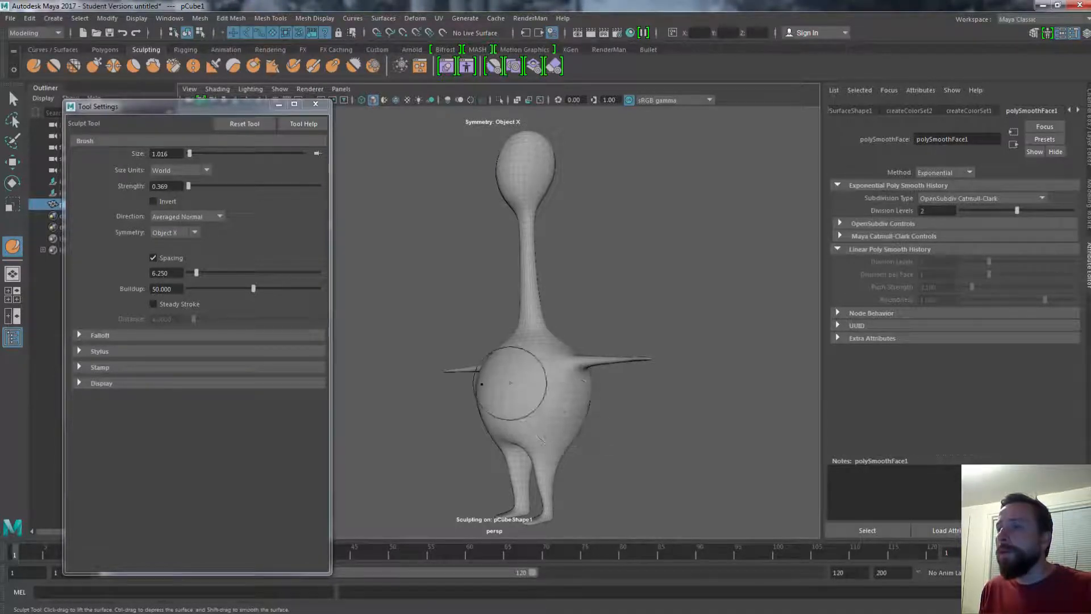
Try sculpting the character's belly from several angles and undo the last stroke
alt+drag(510, 383, 580, 391)
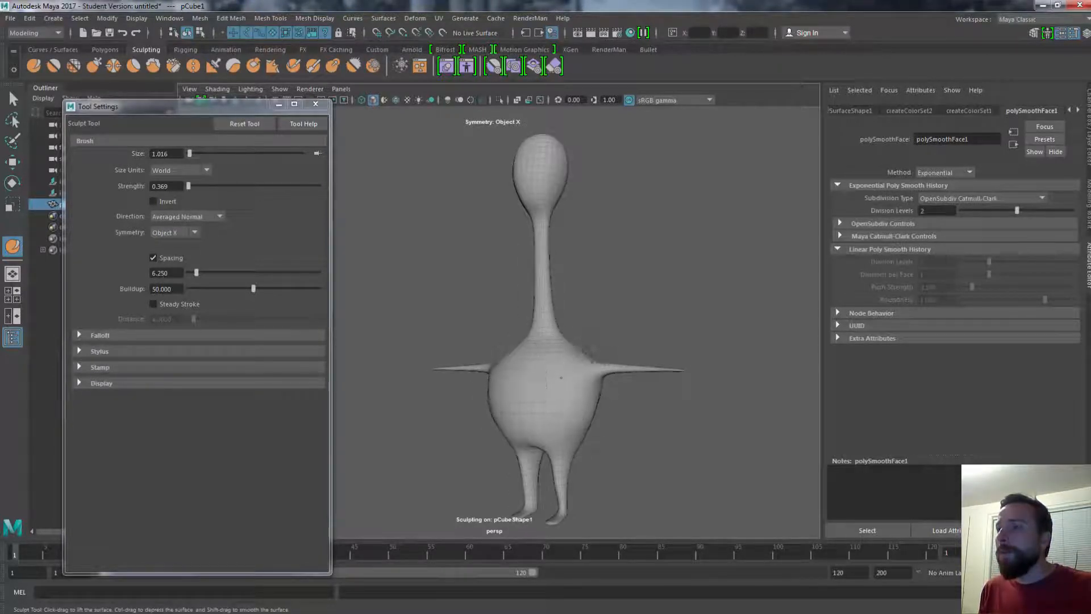
mouse_move(568, 373)
alt+mouse_down()
mouse_move(544, 413)
mouse_move(499, 390)
alt+mouse_up()
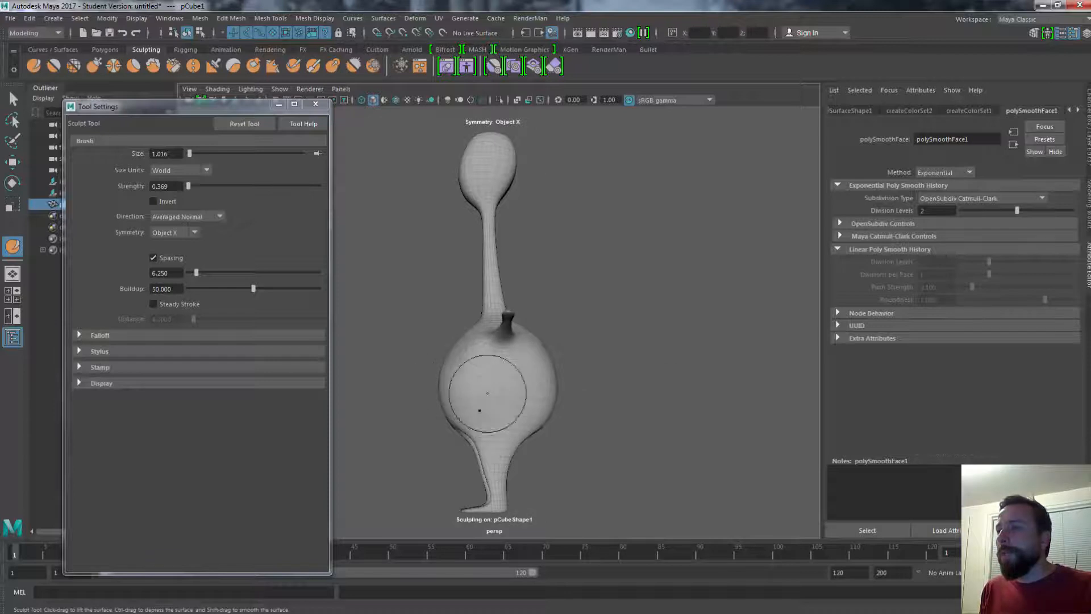
mouse_move(581, 402)
alt+mouse_down()
mouse_move(532, 398)
mouse_move(552, 418)
alt+mouse_up()
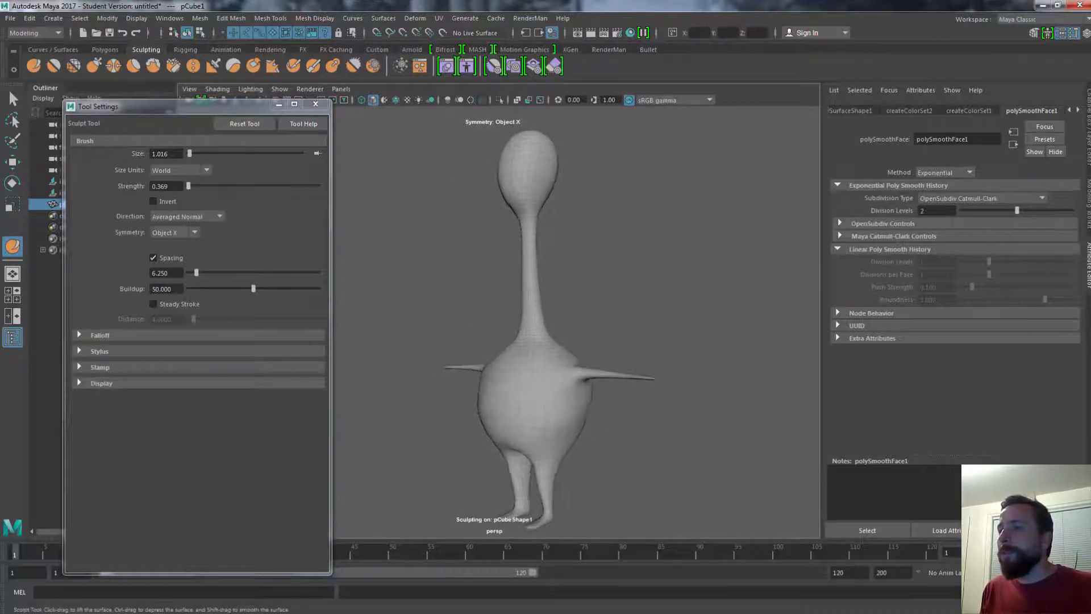
key(ctrl+z)
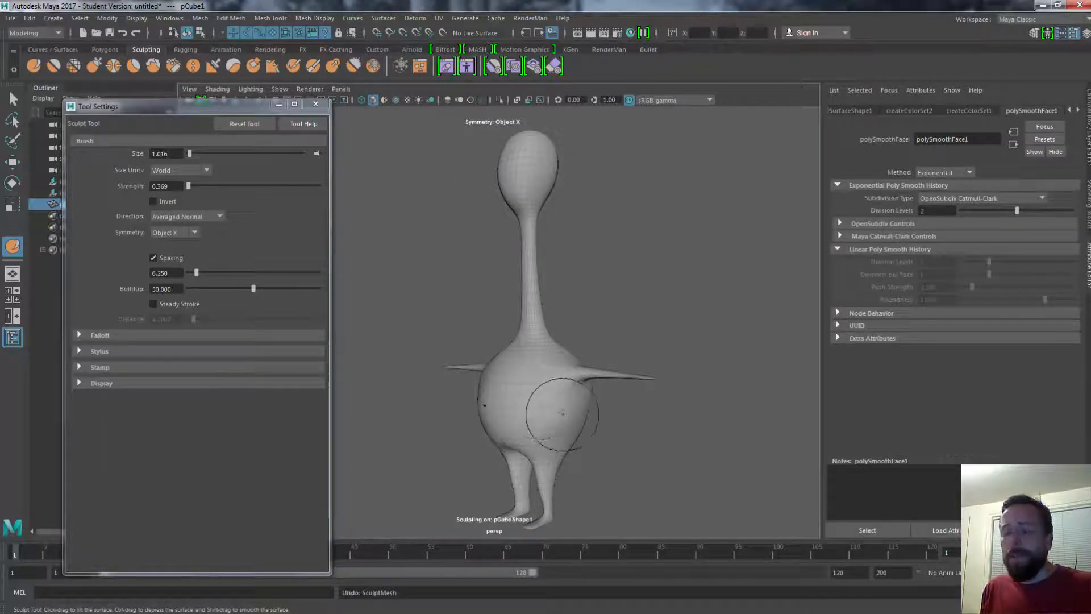
Set the brush strength to 0.321 and try bulging and denting the belly, undoing the test strokes
key(m)
mouse_move(556, 415)
mouse_down()
mouse_move(556, 392)
mouse_move(519, 434)
mouse_up()
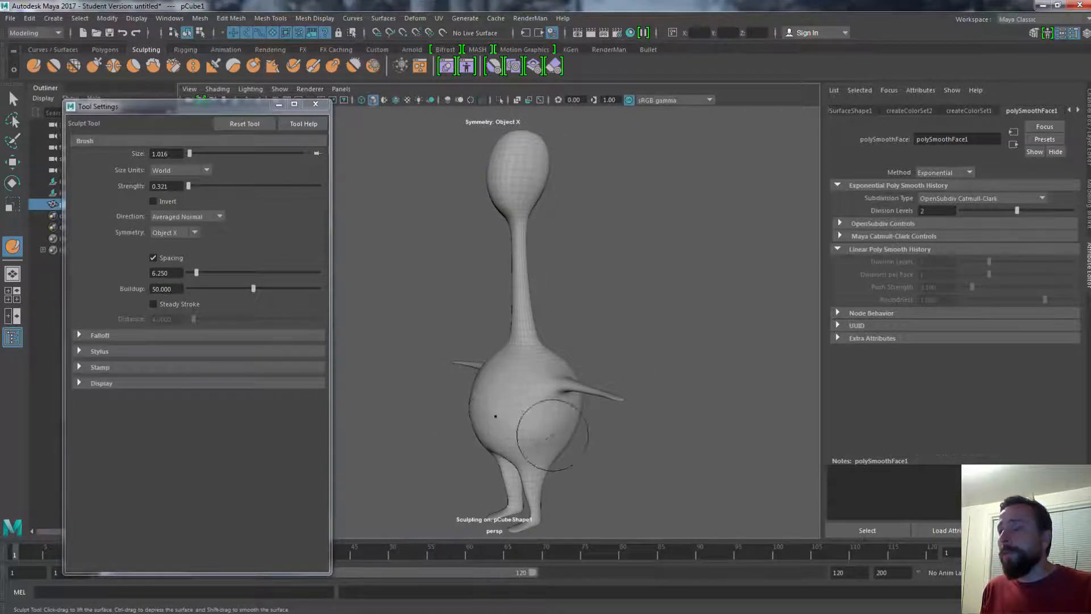
alt+drag(517, 394, 548, 433)
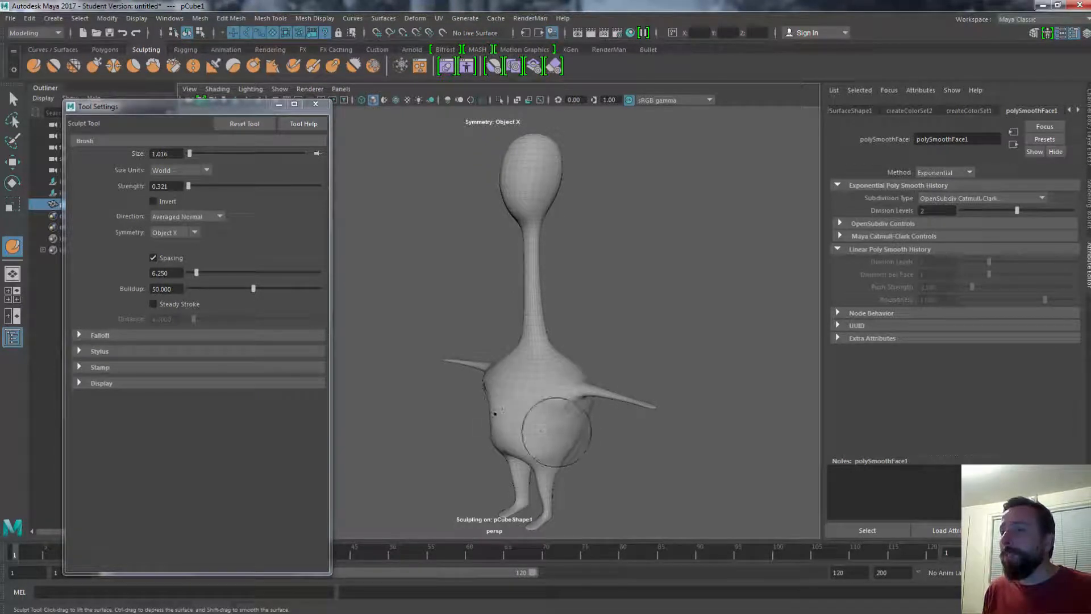
key(ctrl+z)
drag(555, 430, 549, 436)
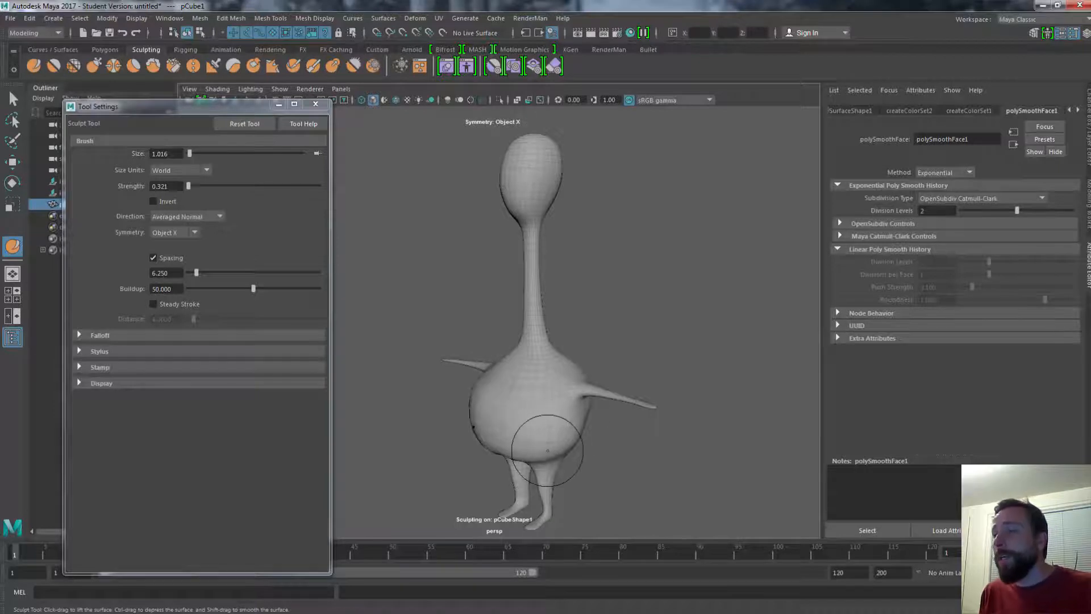
key(ctrl+z)
drag(568, 432, 563, 433)
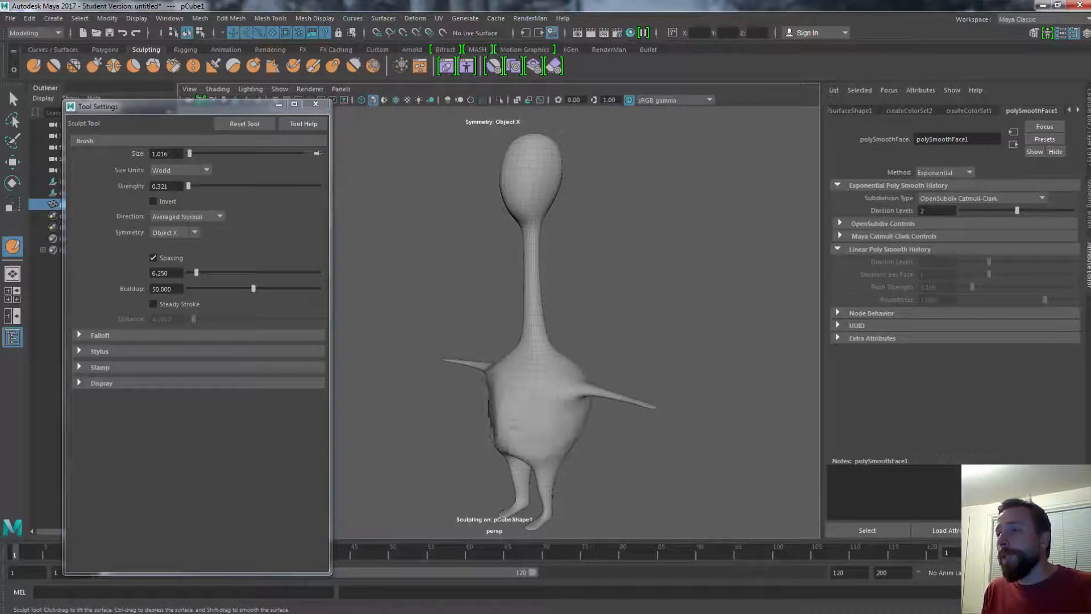
mouse_move(553, 427)
mouse_down()
mouse_move(565, 417)
mouse_move(555, 436)
mouse_move(542, 397)
mouse_move(563, 417)
mouse_up()
key(ctrl+z)
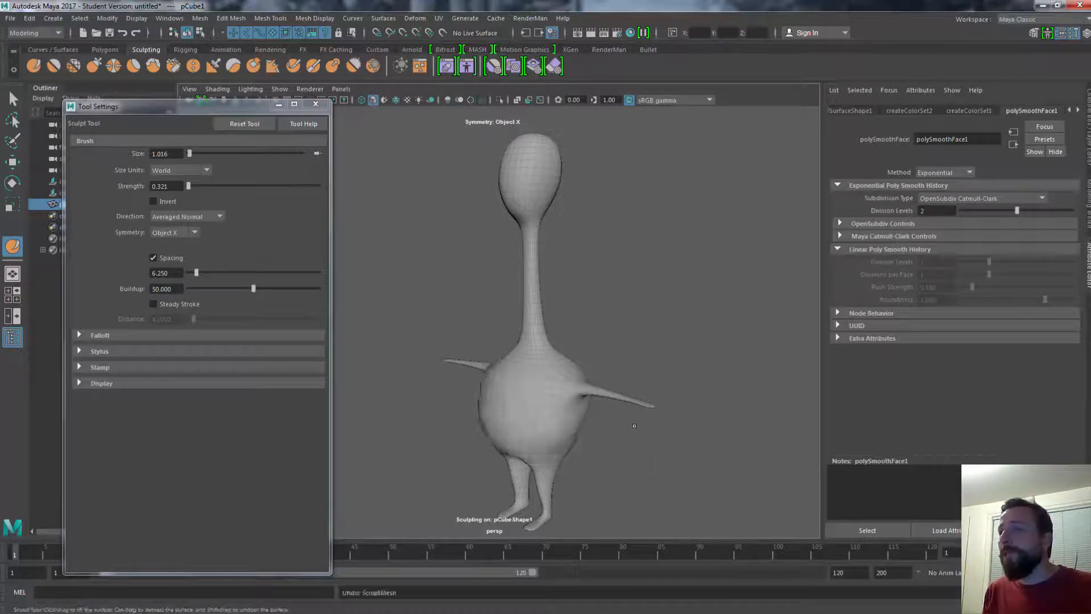
Lower the brush strength to 0.121 and sculpt the character's belly into a fuller, rounder form
mouse_move(634, 426)
alt+mouse_down()
mouse_move(509, 370)
mouse_move(624, 397)
alt+mouse_up()
alt+right_drag(495, 375, 556, 401)
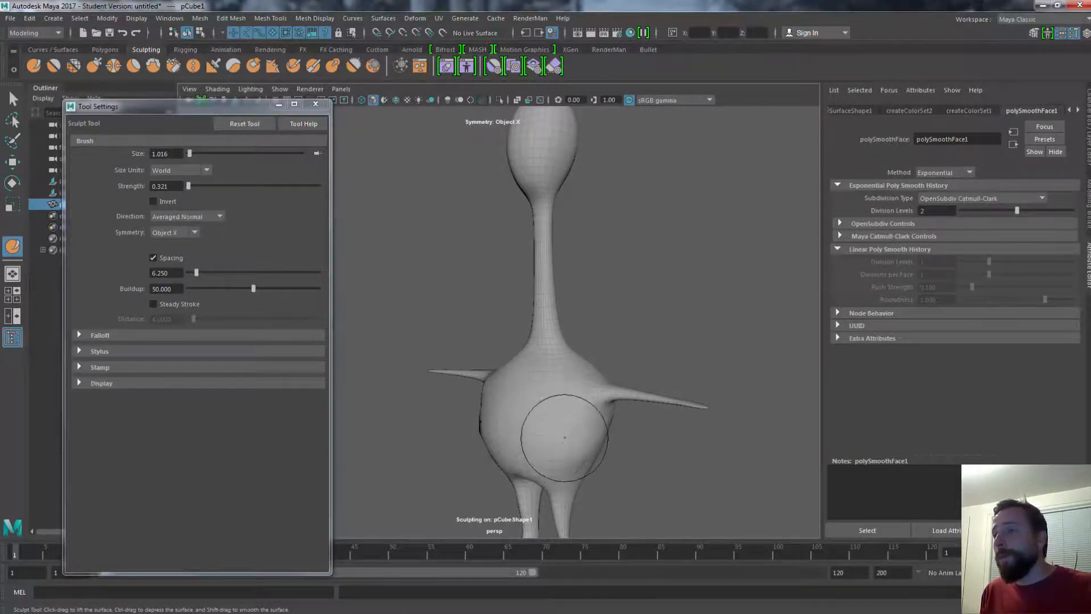
drag(565, 409, 552, 428)
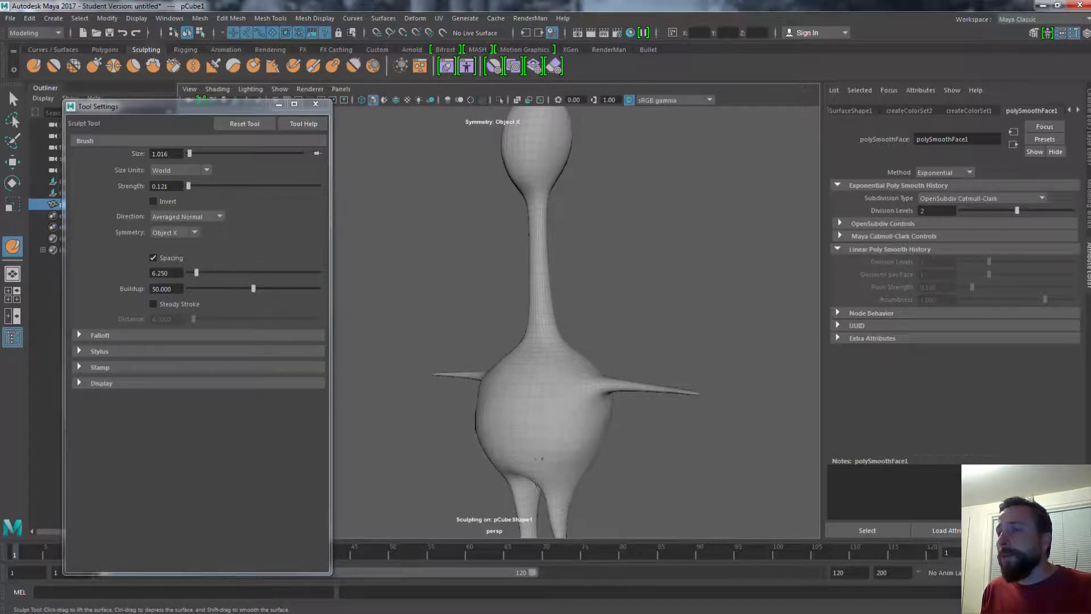
mouse_move(550, 384)
mouse_down()
mouse_move(562, 374)
mouse_move(566, 418)
mouse_move(410, 454)
mouse_move(448, 422)
mouse_move(475, 419)
mouse_move(438, 394)
mouse_move(462, 414)
mouse_move(530, 399)
mouse_move(560, 377)
mouse_move(628, 407)
mouse_move(587, 382)
mouse_move(602, 415)
mouse_move(511, 467)
mouse_move(545, 449)
mouse_up()
Resize the brush and sculpt rough eye sockets and a jaw into the front of the head
alt+right_drag(545, 449, 512, 431)
alt+right_drag(522, 250, 580, 188)
alt+middle_drag(580, 187, 560, 265)
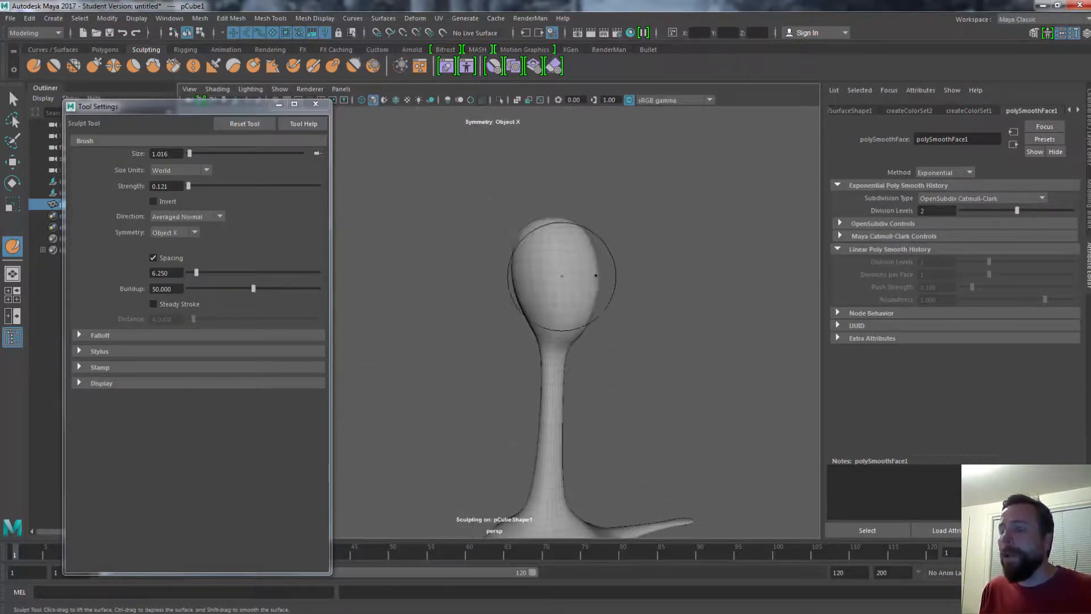
key(b)
mouse_move(571, 271)
mouse_down()
mouse_move(552, 270)
mouse_move(561, 293)
mouse_move(516, 273)
mouse_move(518, 254)
mouse_move(475, 297)
mouse_move(589, 302)
mouse_move(616, 314)
mouse_move(580, 314)
mouse_up()
alt+right_drag(579, 314, 545, 318)
Leave the Sculpt tool, deselect the character, close the Tool Settings window and inspect the sculpted shape
key(q)
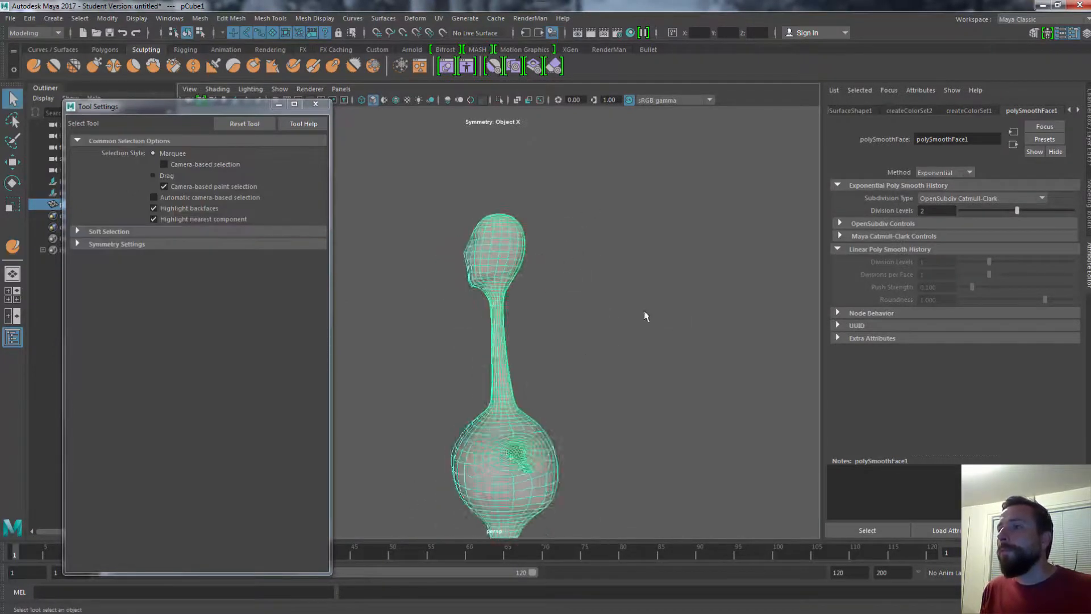
click(645, 314)
alt+right_drag(645, 314, 602, 314)
mouse_move(602, 314)
alt+mouse_down()
mouse_move(657, 312)
mouse_move(592, 314)
alt+mouse_up()
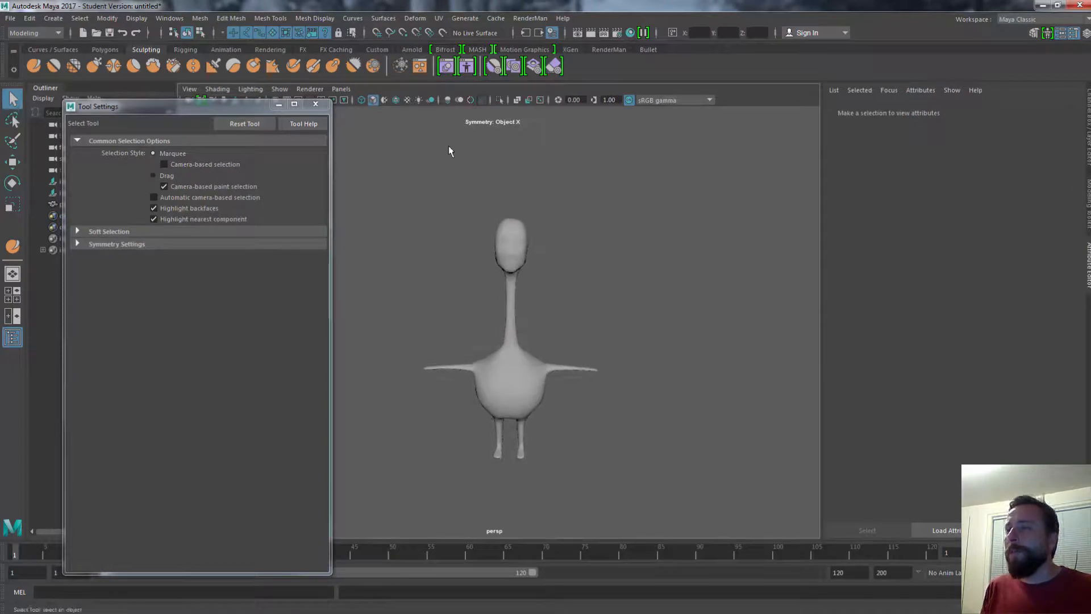
click(316, 105)
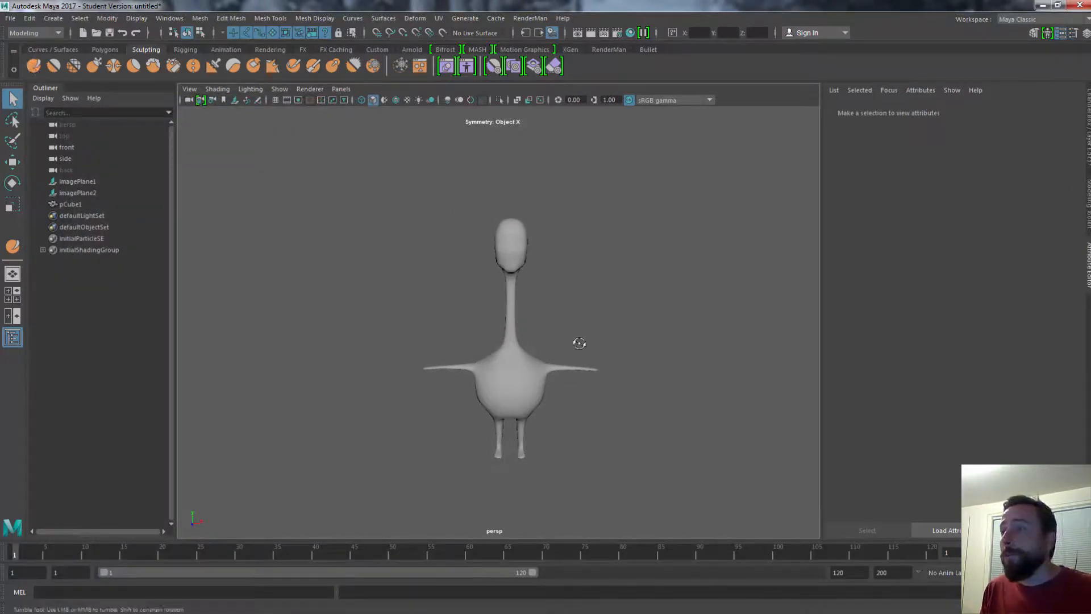
mouse_move(577, 349)
alt+mouse_down()
mouse_move(725, 352)
mouse_move(397, 341)
mouse_move(540, 346)
mouse_move(565, 334)
mouse_move(521, 399)
alt+mouse_up()
scroll(521, 435, up, 3)
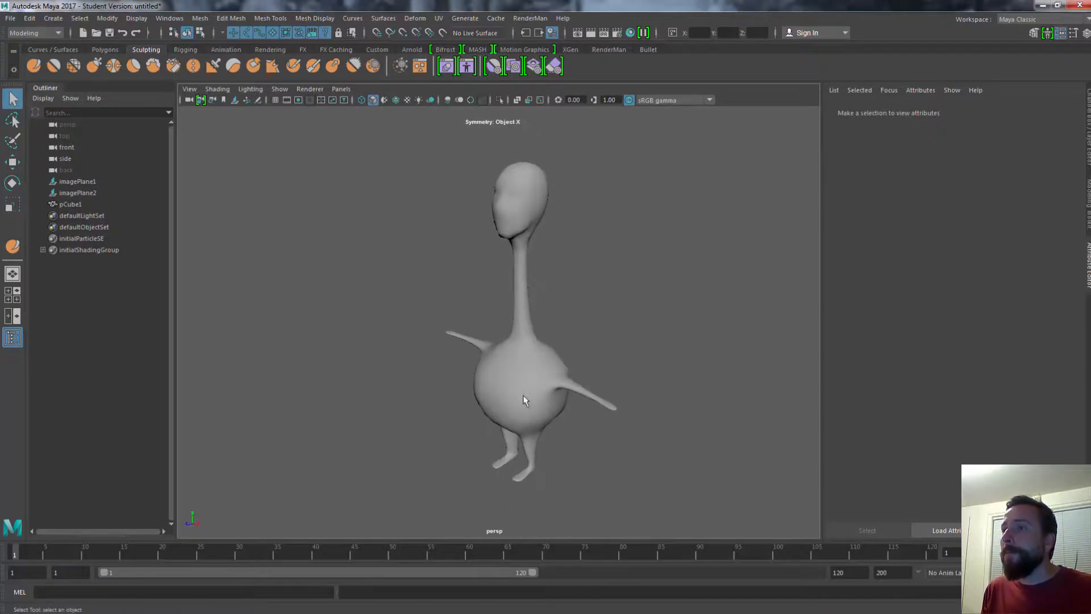
Delete the construction history of the sculpted character mesh and clear the selection
click(521, 400)
key(ctrl+a)
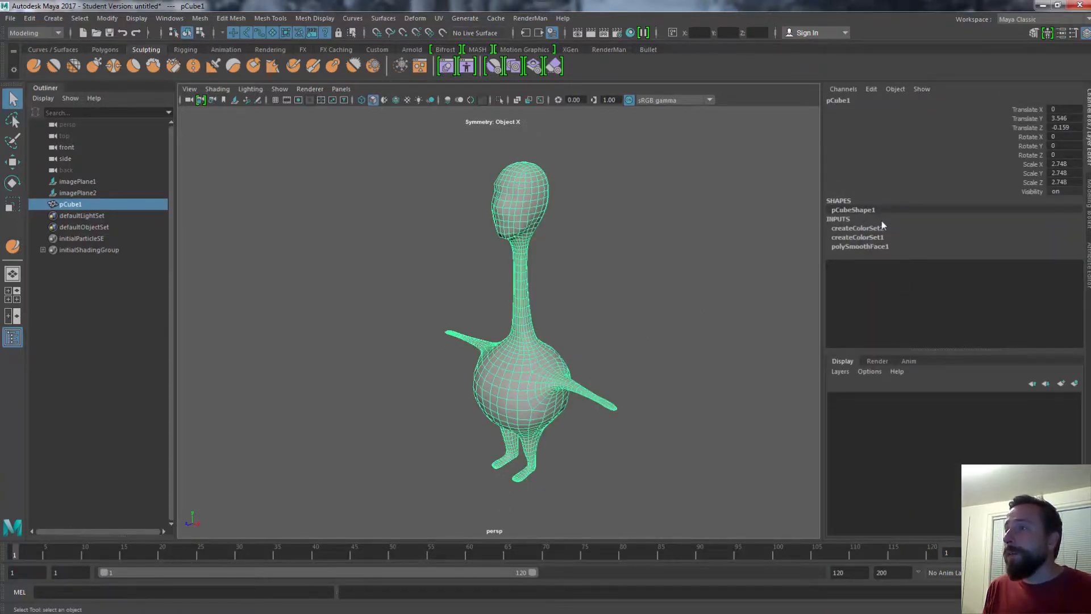
click(32, 19)
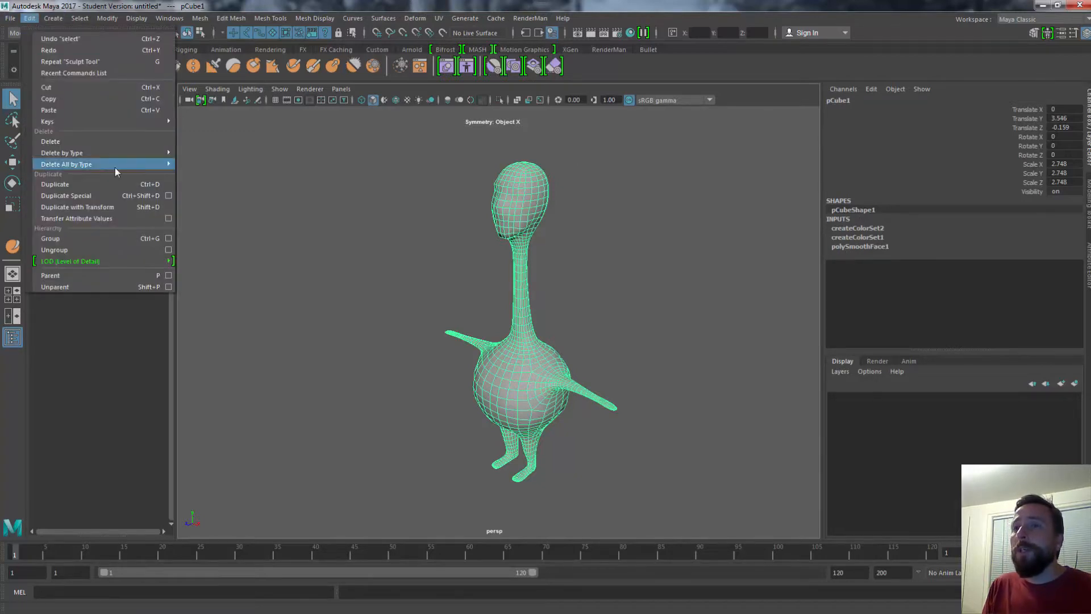
mouse_move(80, 157)
click(202, 155)
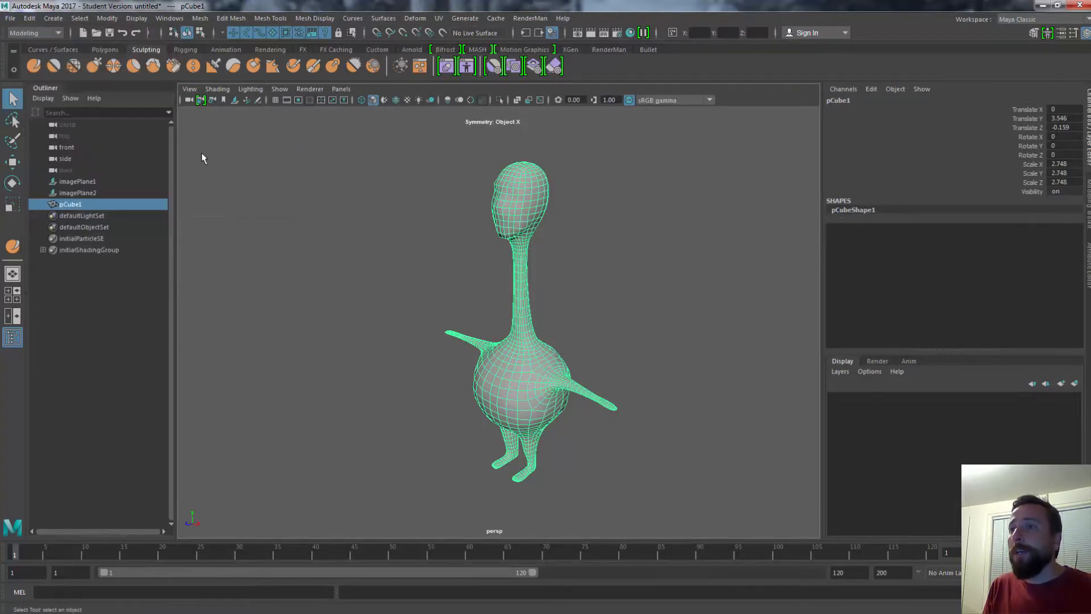
click(729, 308)
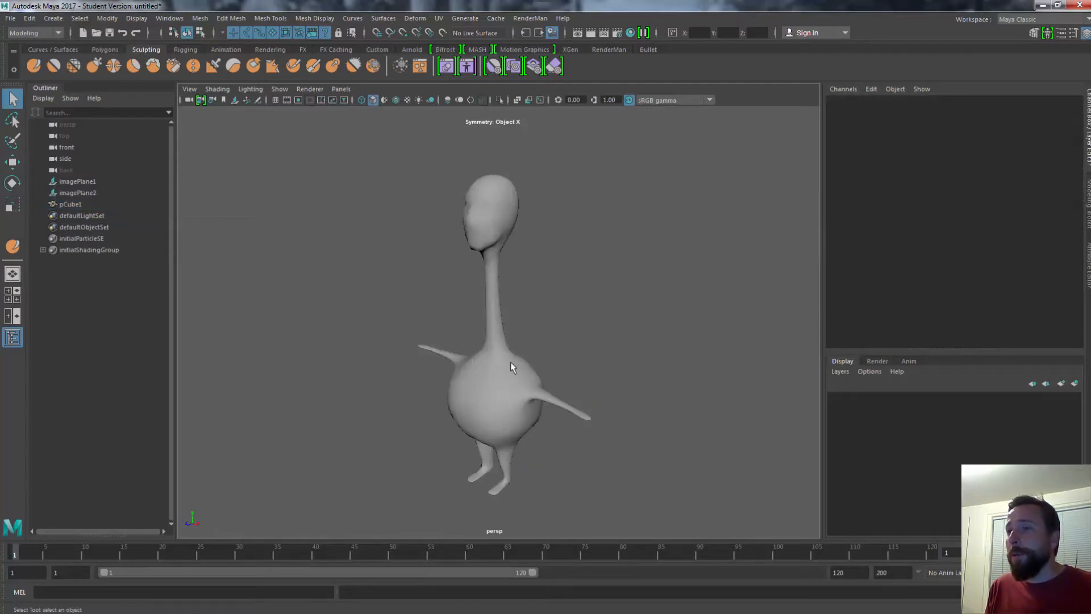